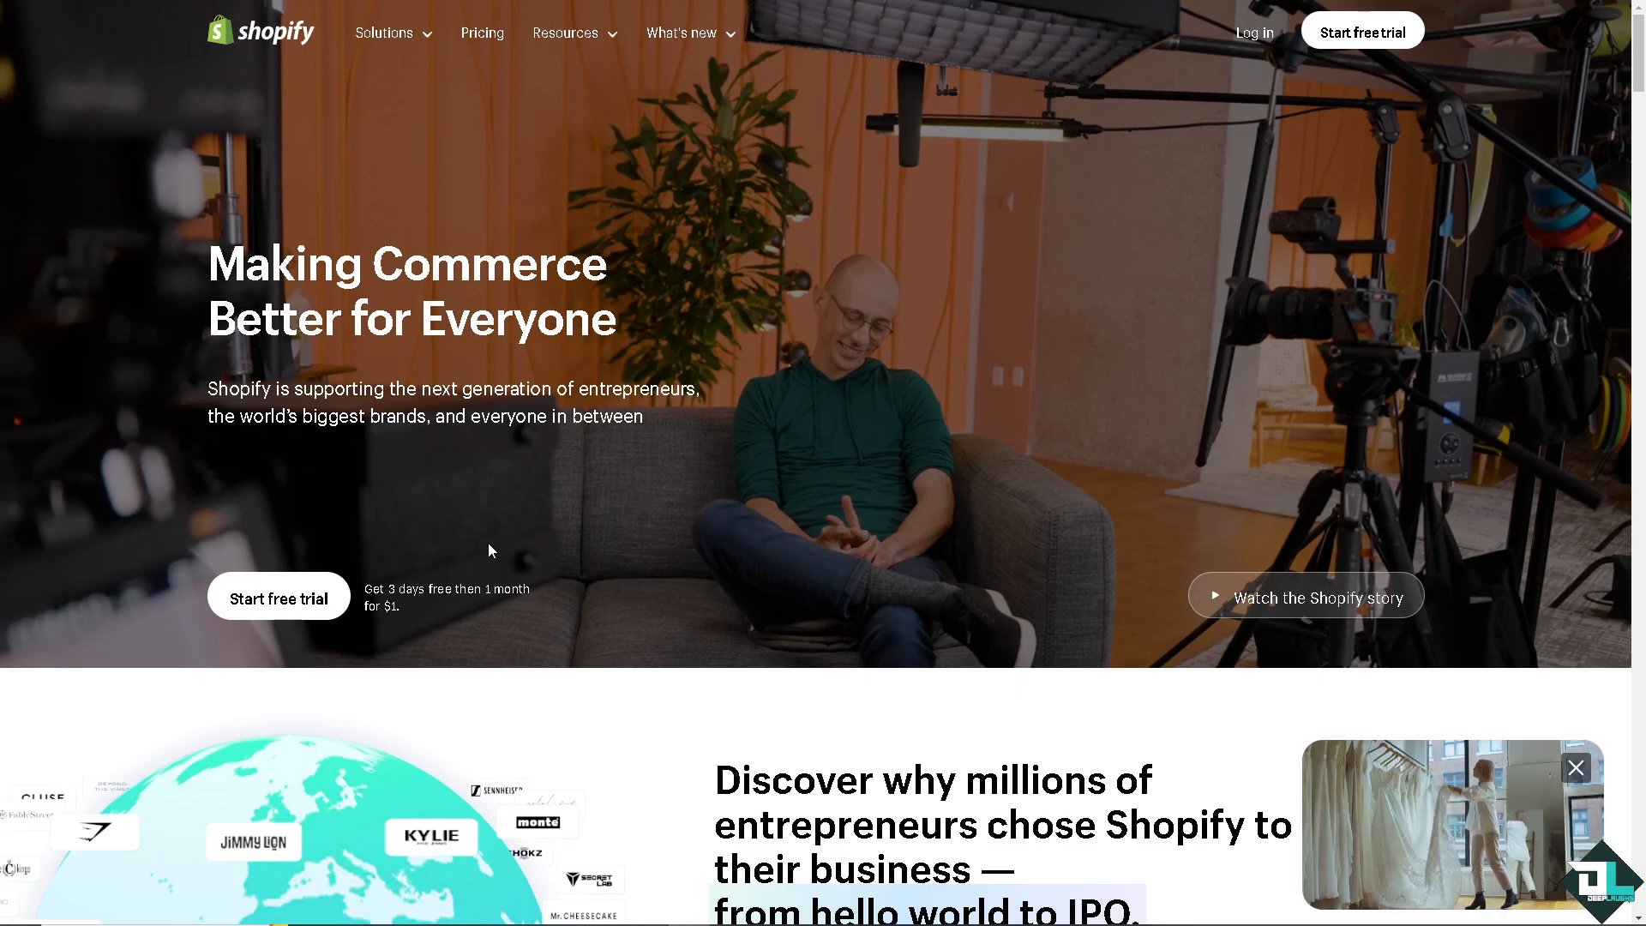
Start a Shopify free trial and skip the onboarding business-description question.
left_click(303, 615)
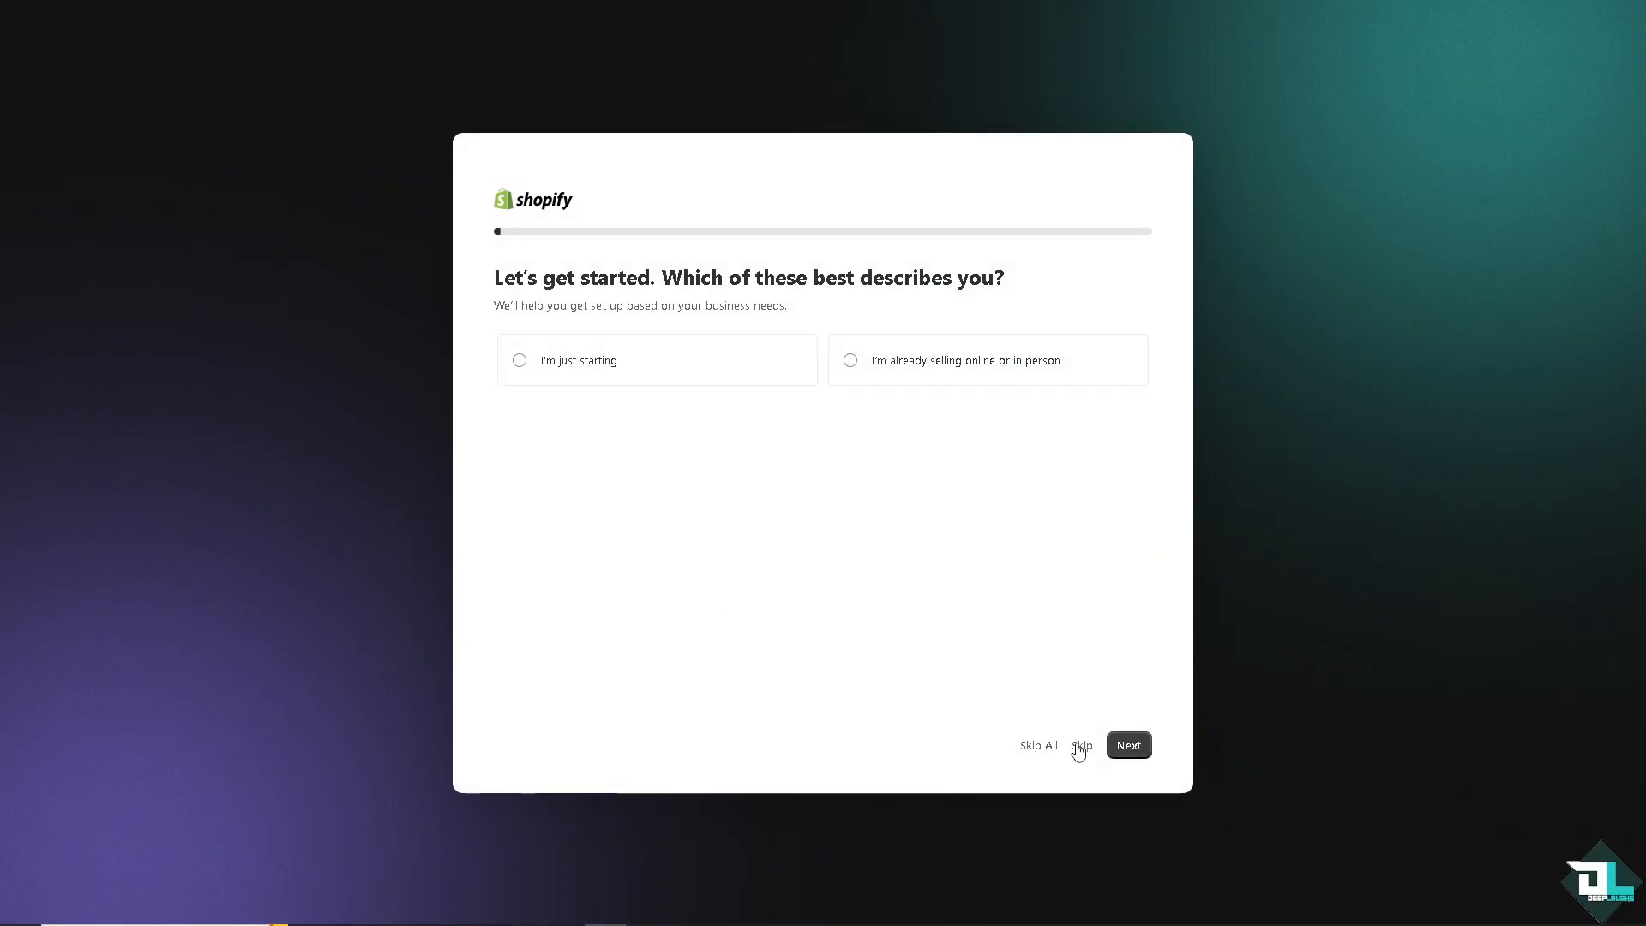
left_click(1081, 746)
left_click(1083, 755)
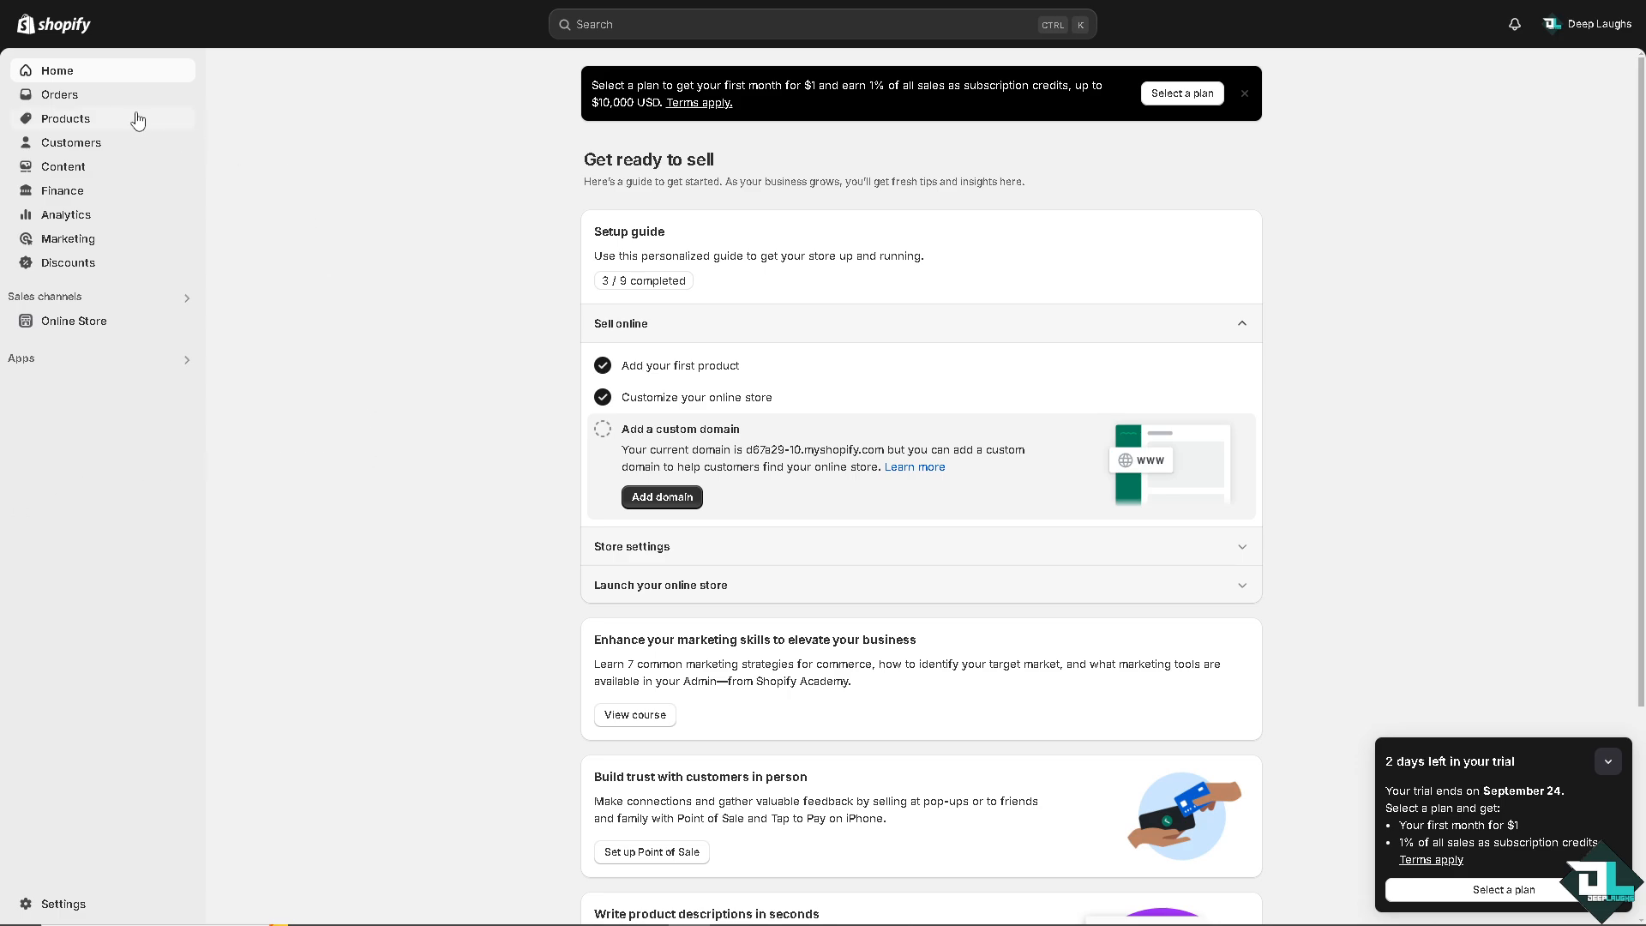
Open the product "How to Add a Discount on Shopify" from the products list.
left_click(90, 123)
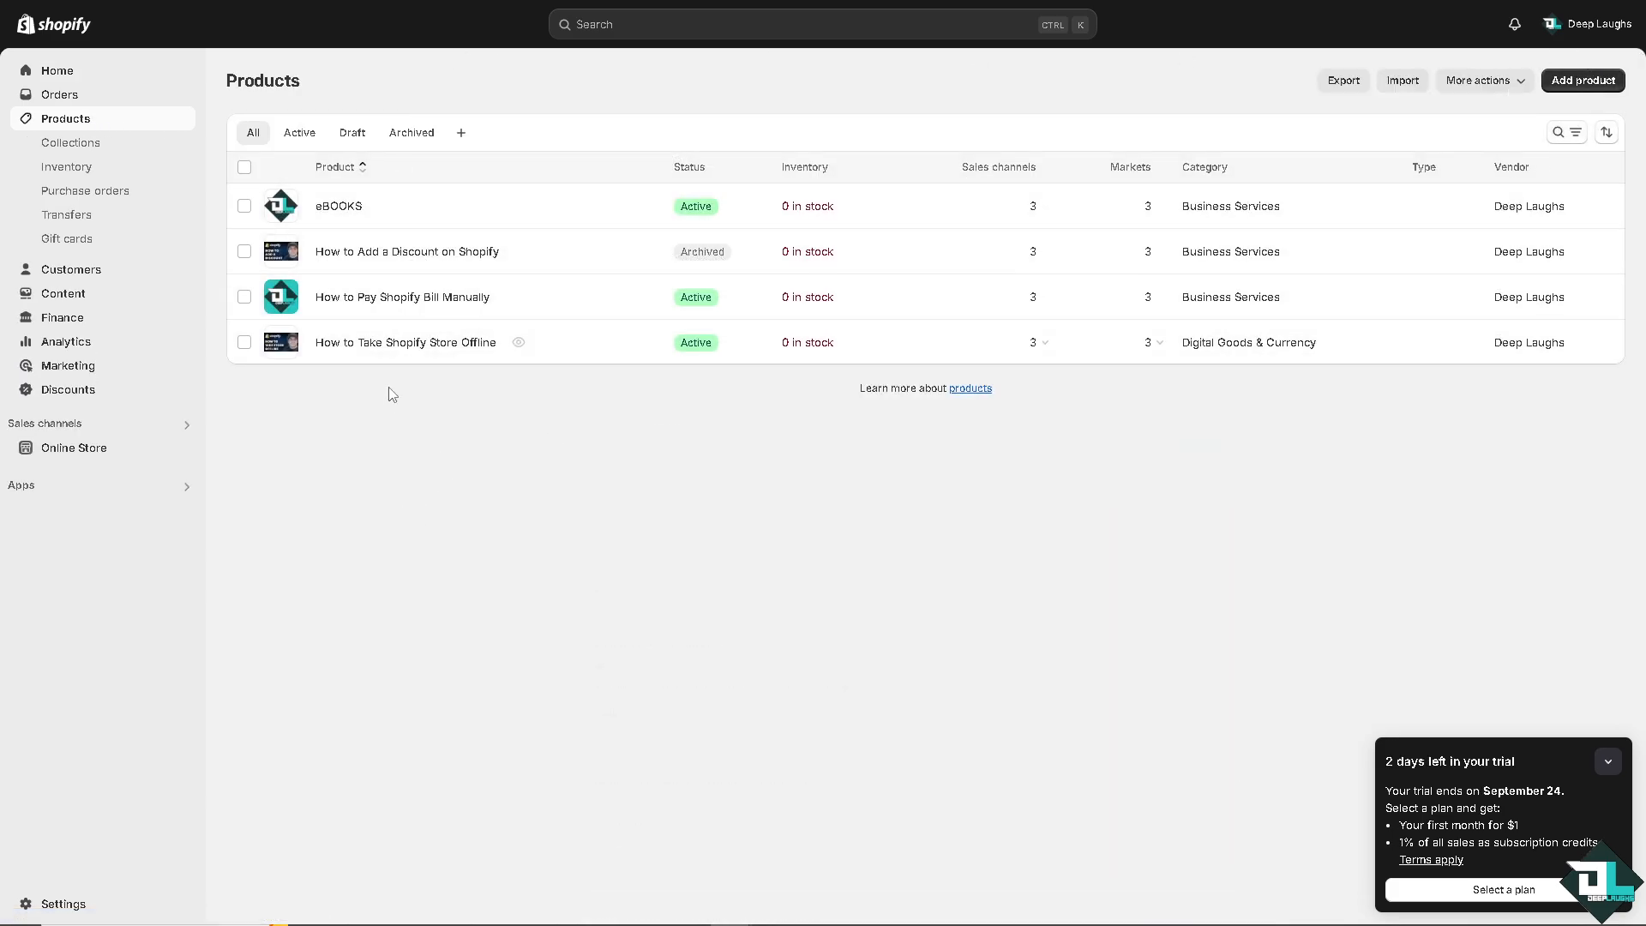
left_click(382, 252)
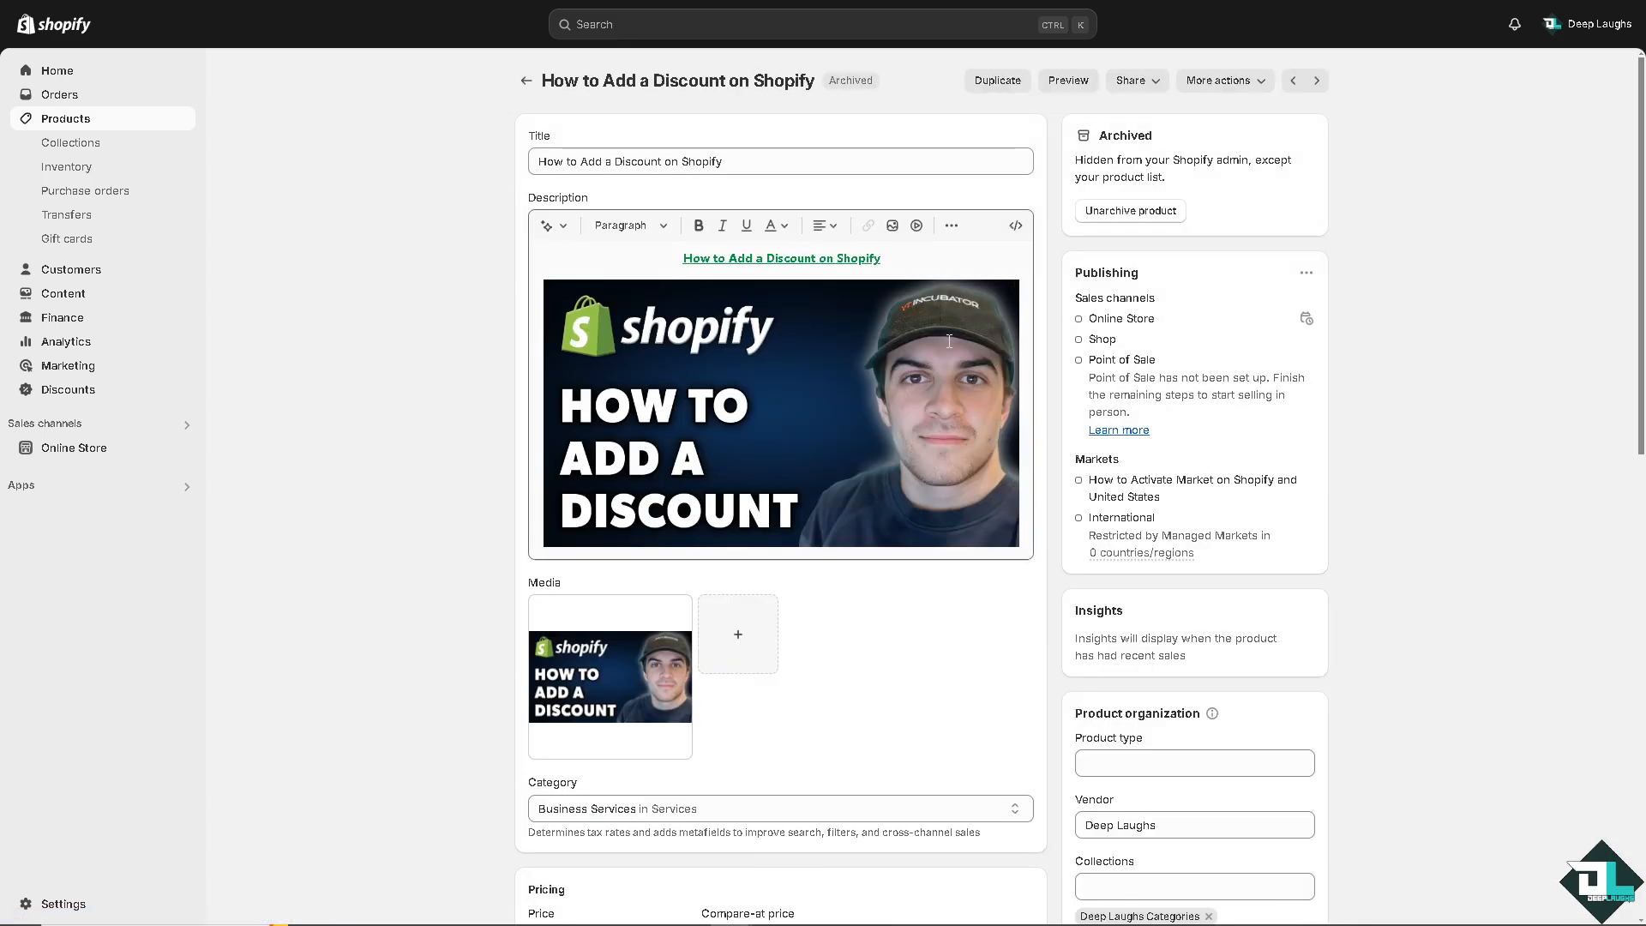
Set the product's price to 6.00 and its compare-at price to 9.00, then save the product.
scroll(420, 442, "down", 2)
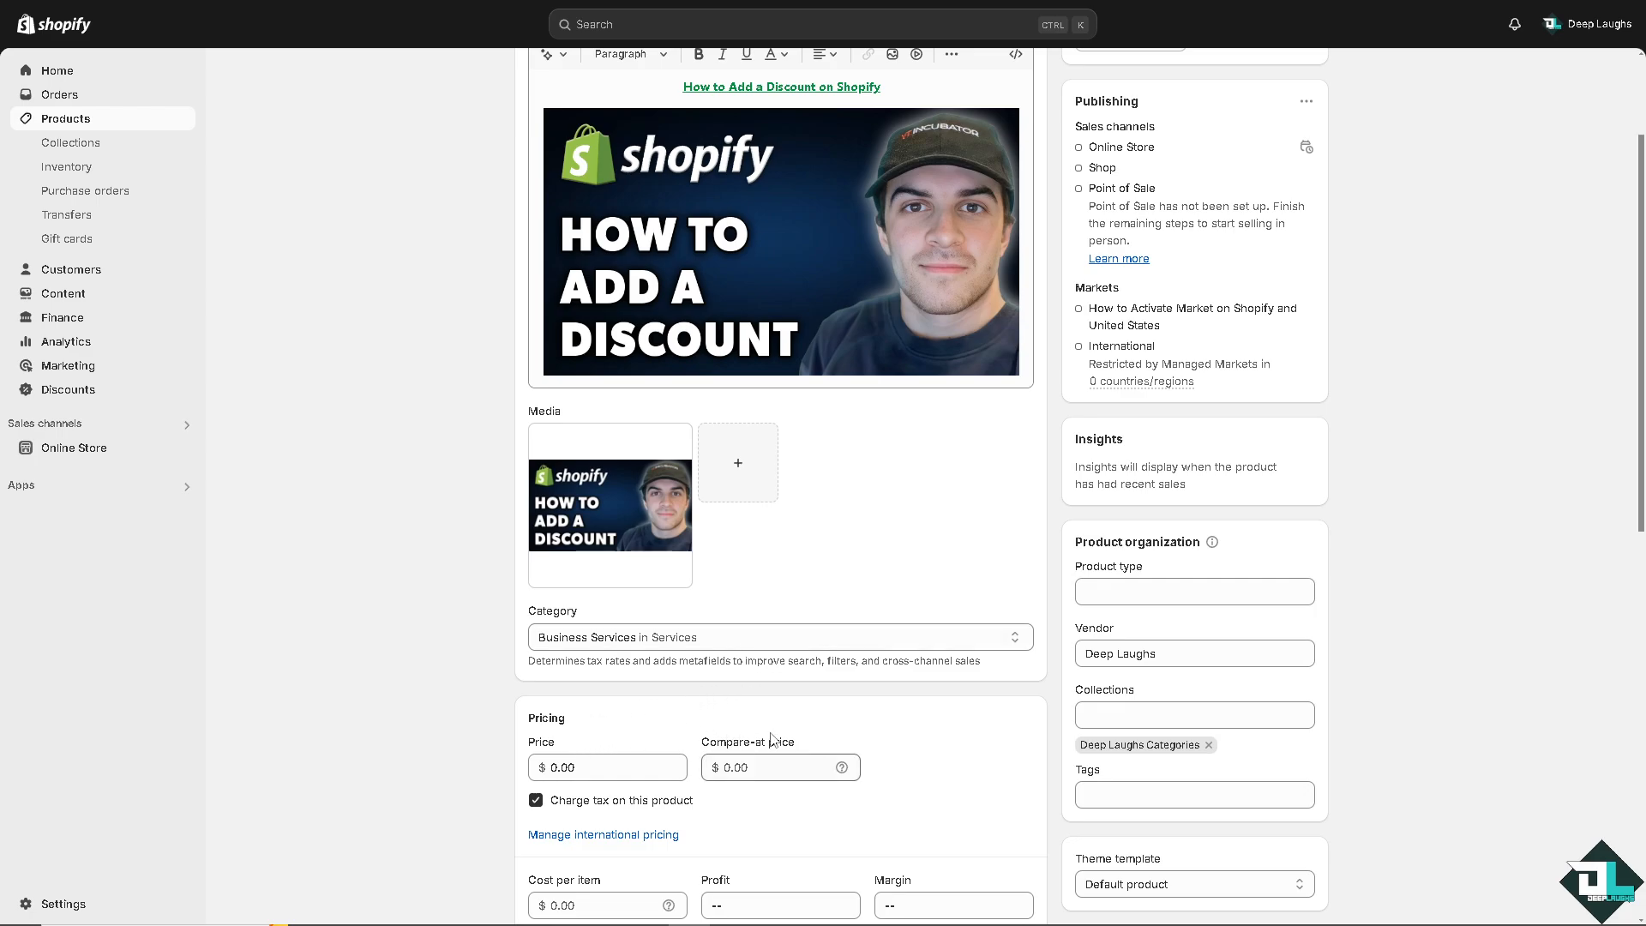
double_click(594, 766)
left_click_drag(594, 766, 552, 765)
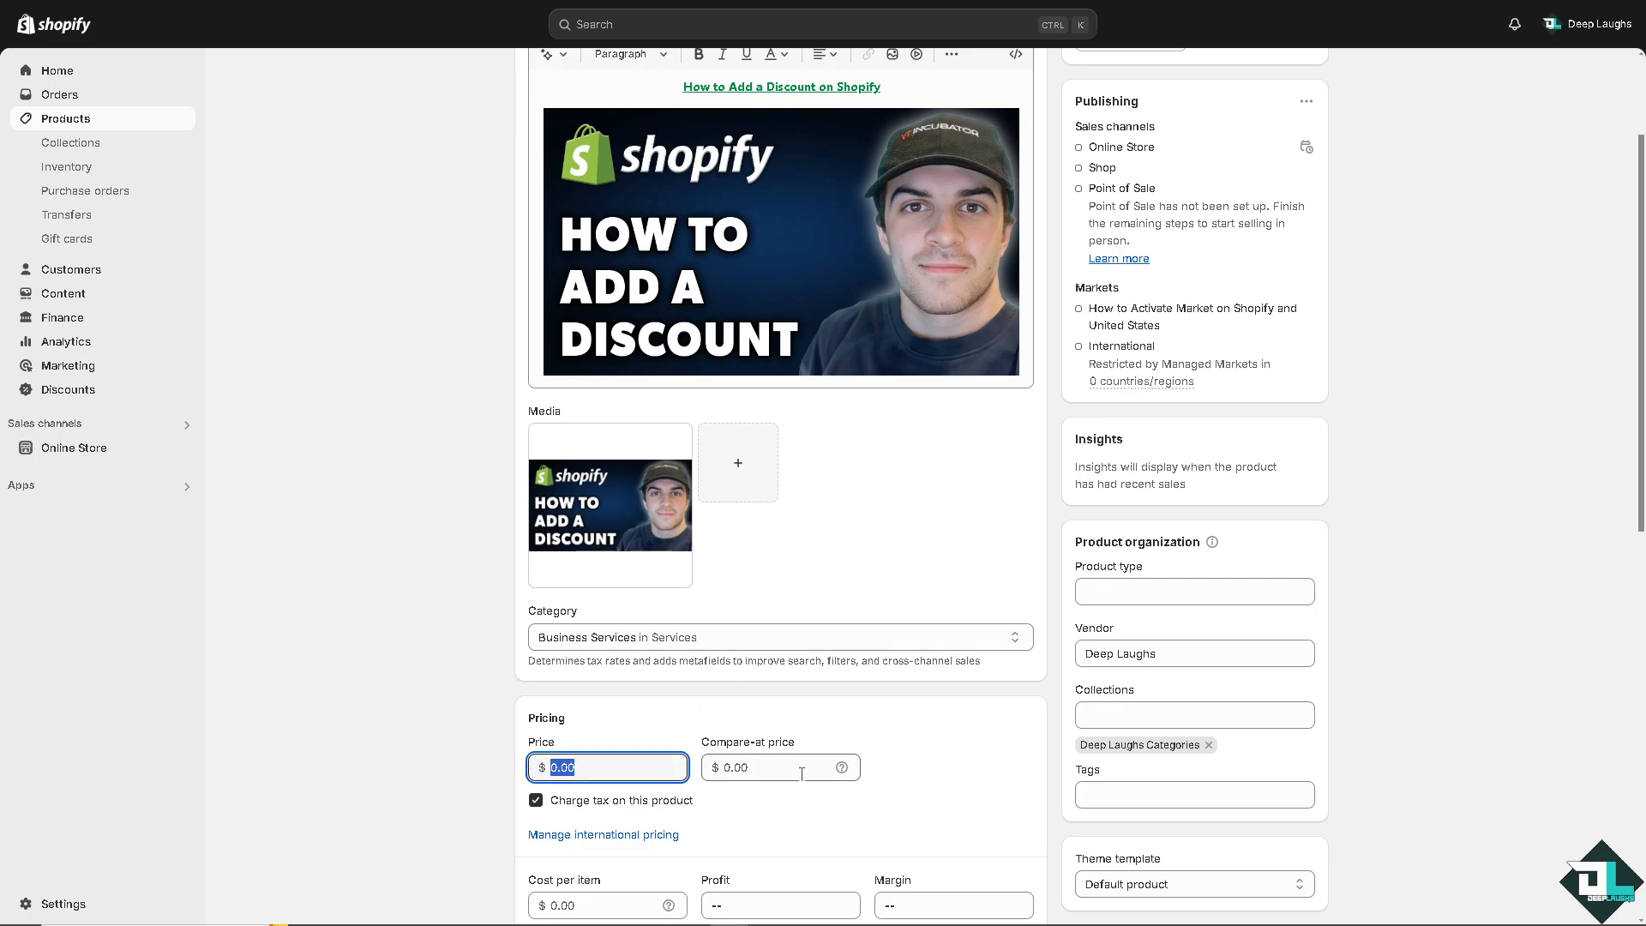
mouse_move(842, 765)
left_click_drag(632, 763, 525, 762)
type("6")
left_click(648, 729)
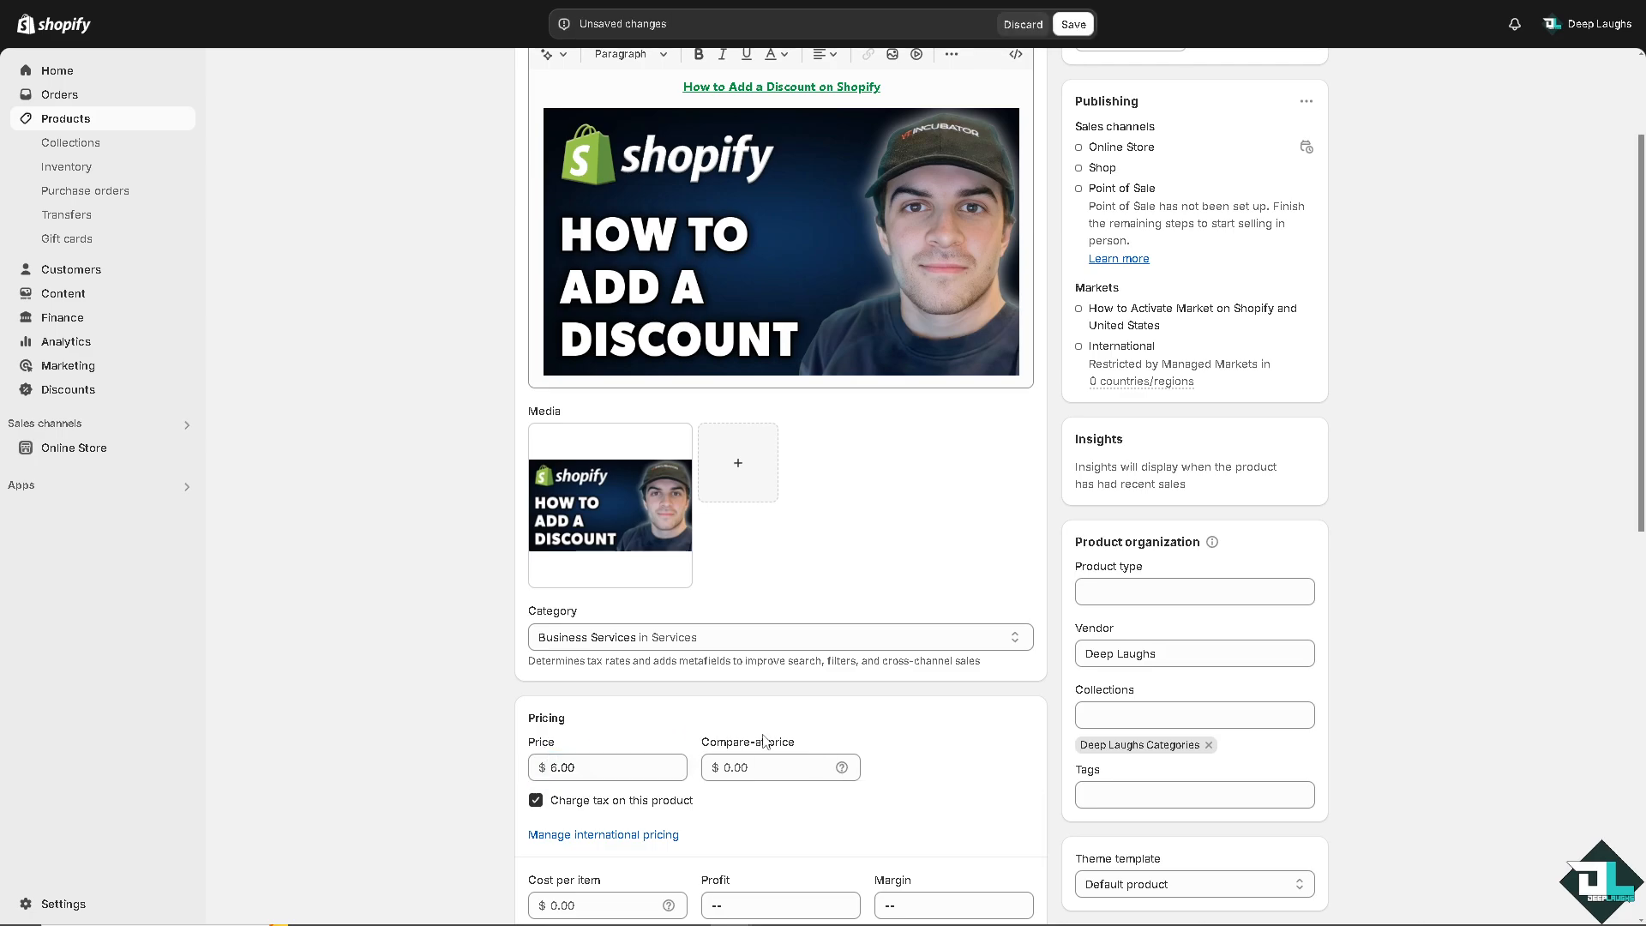
left_click(716, 768)
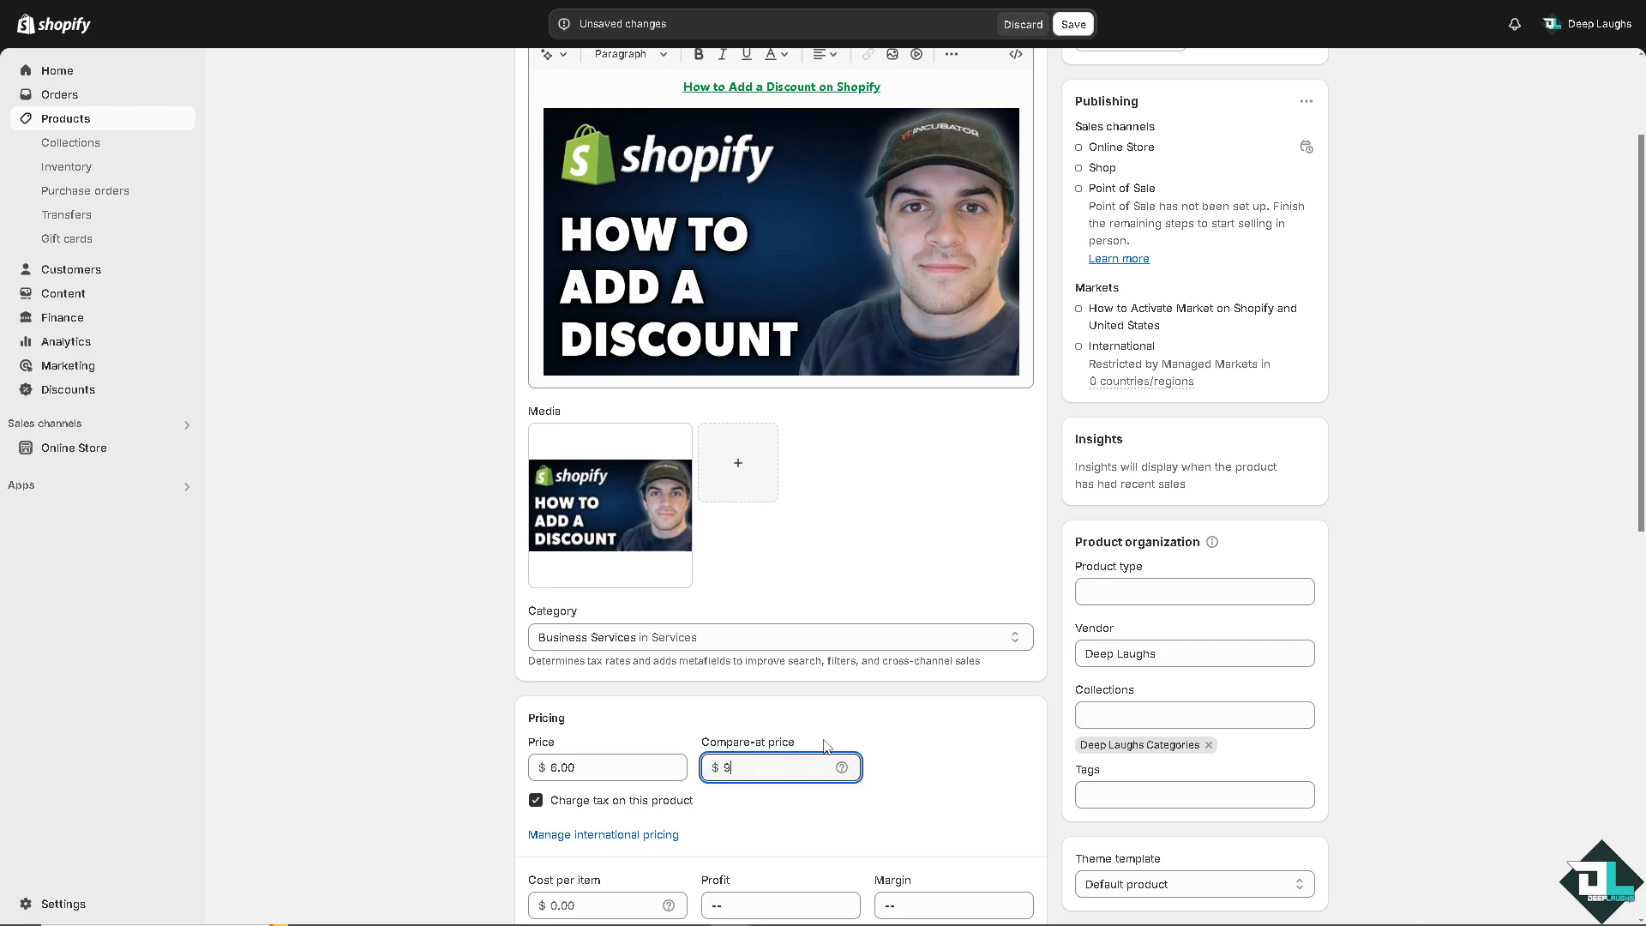
type("9")
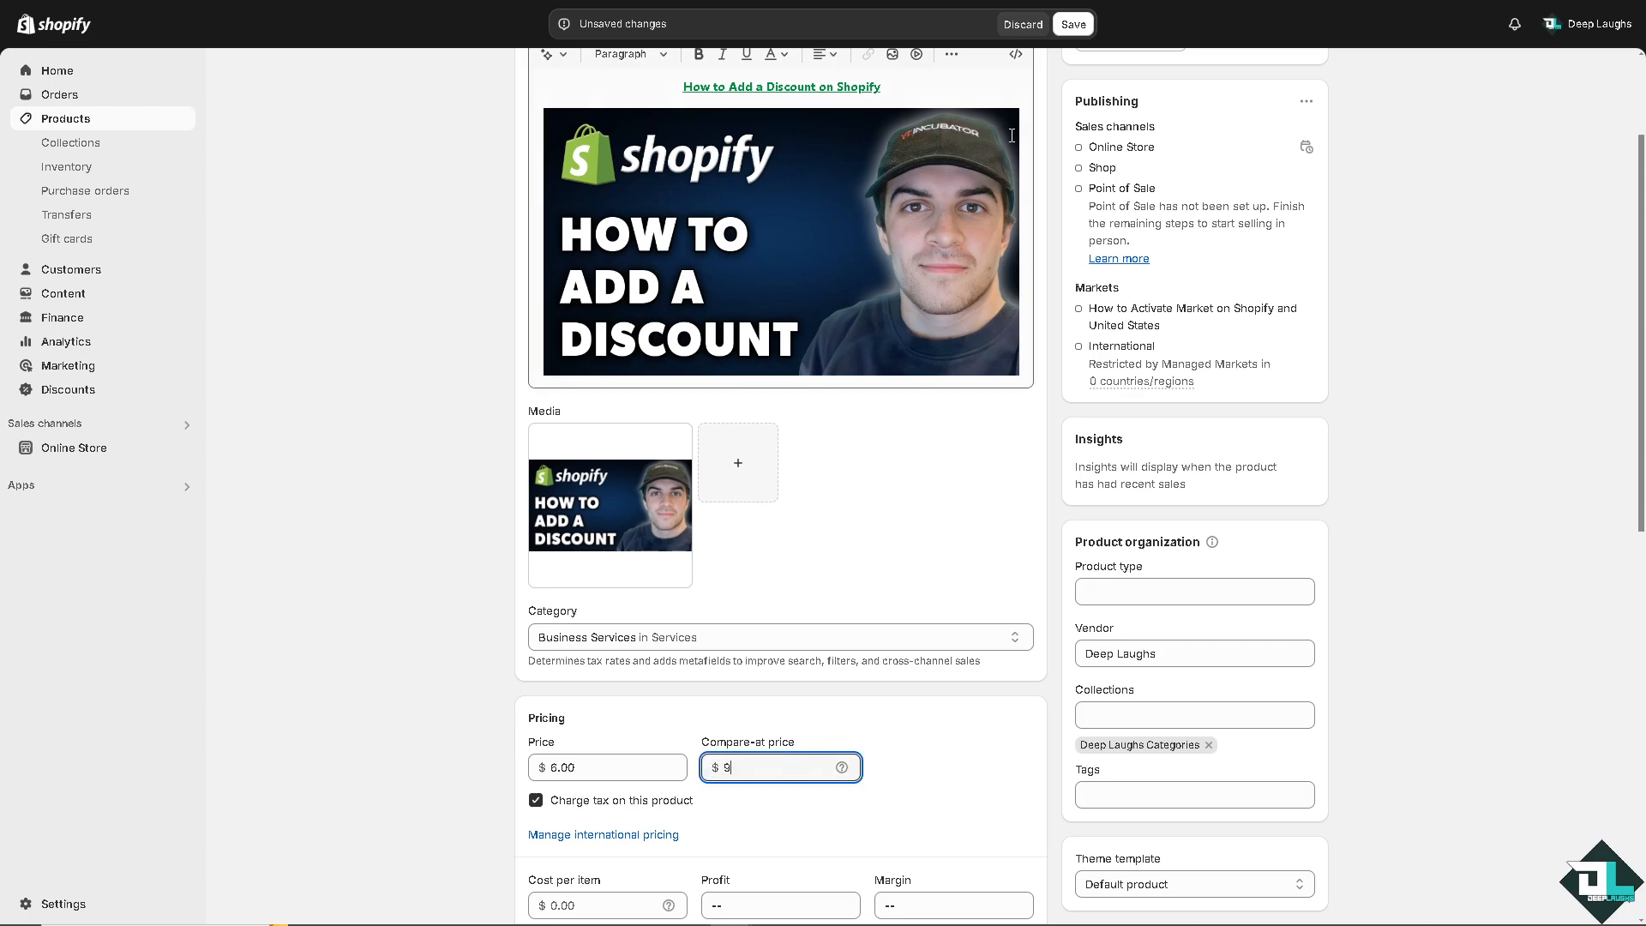
left_click(1204, 188)
key("ctrl+s")
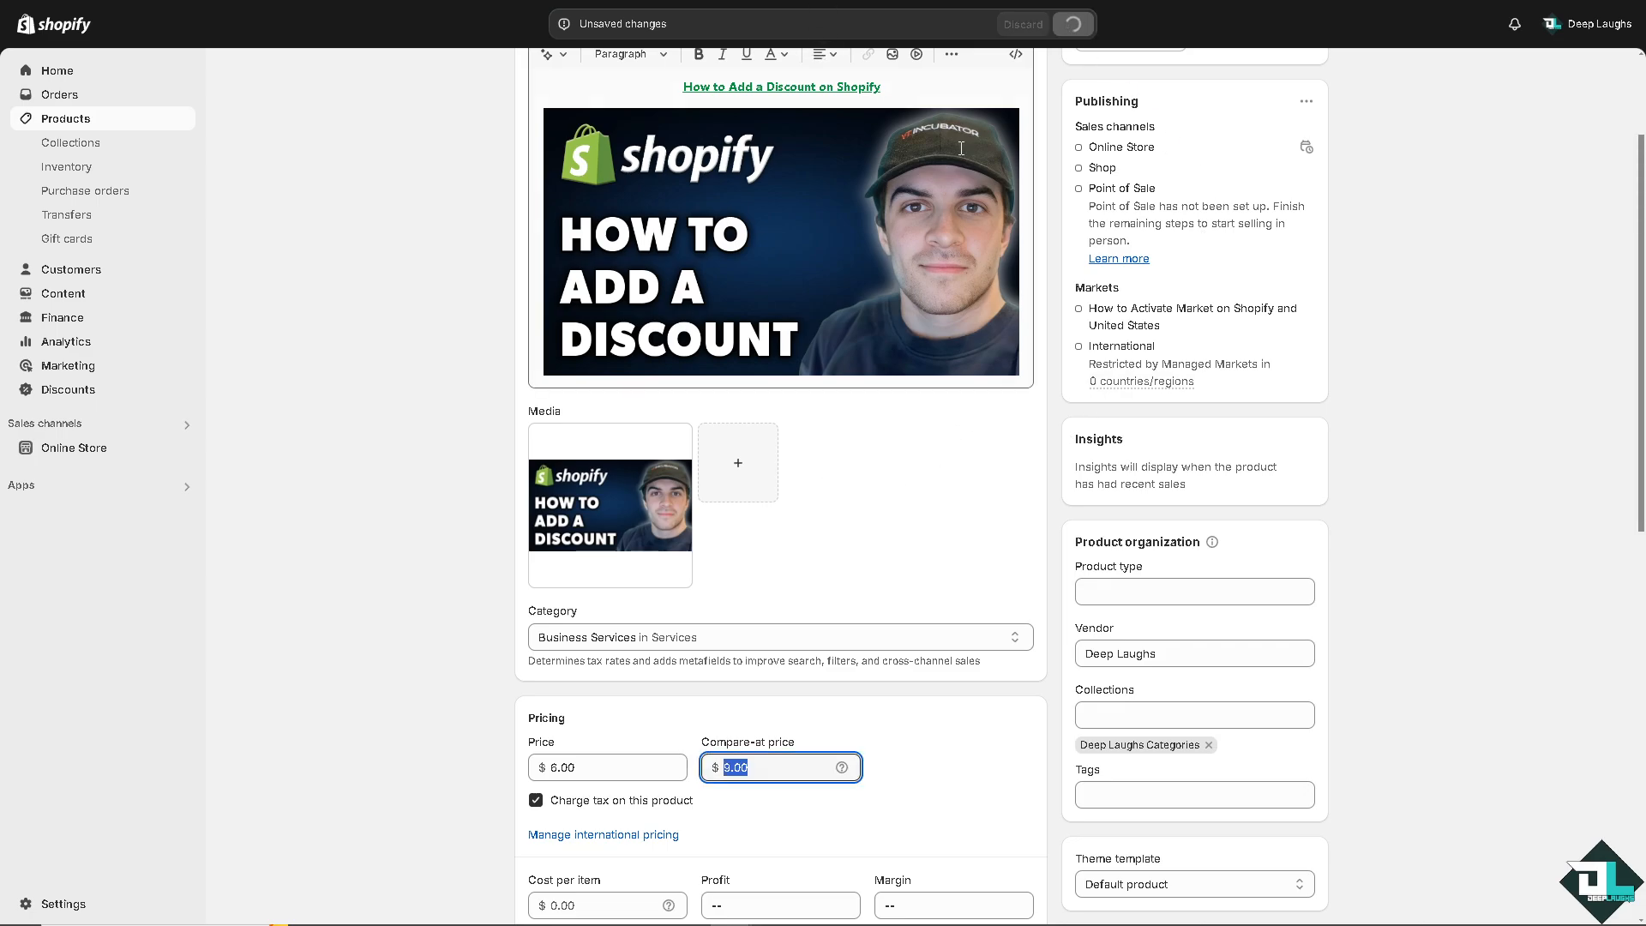
scroll(1060, 494, "up", 2)
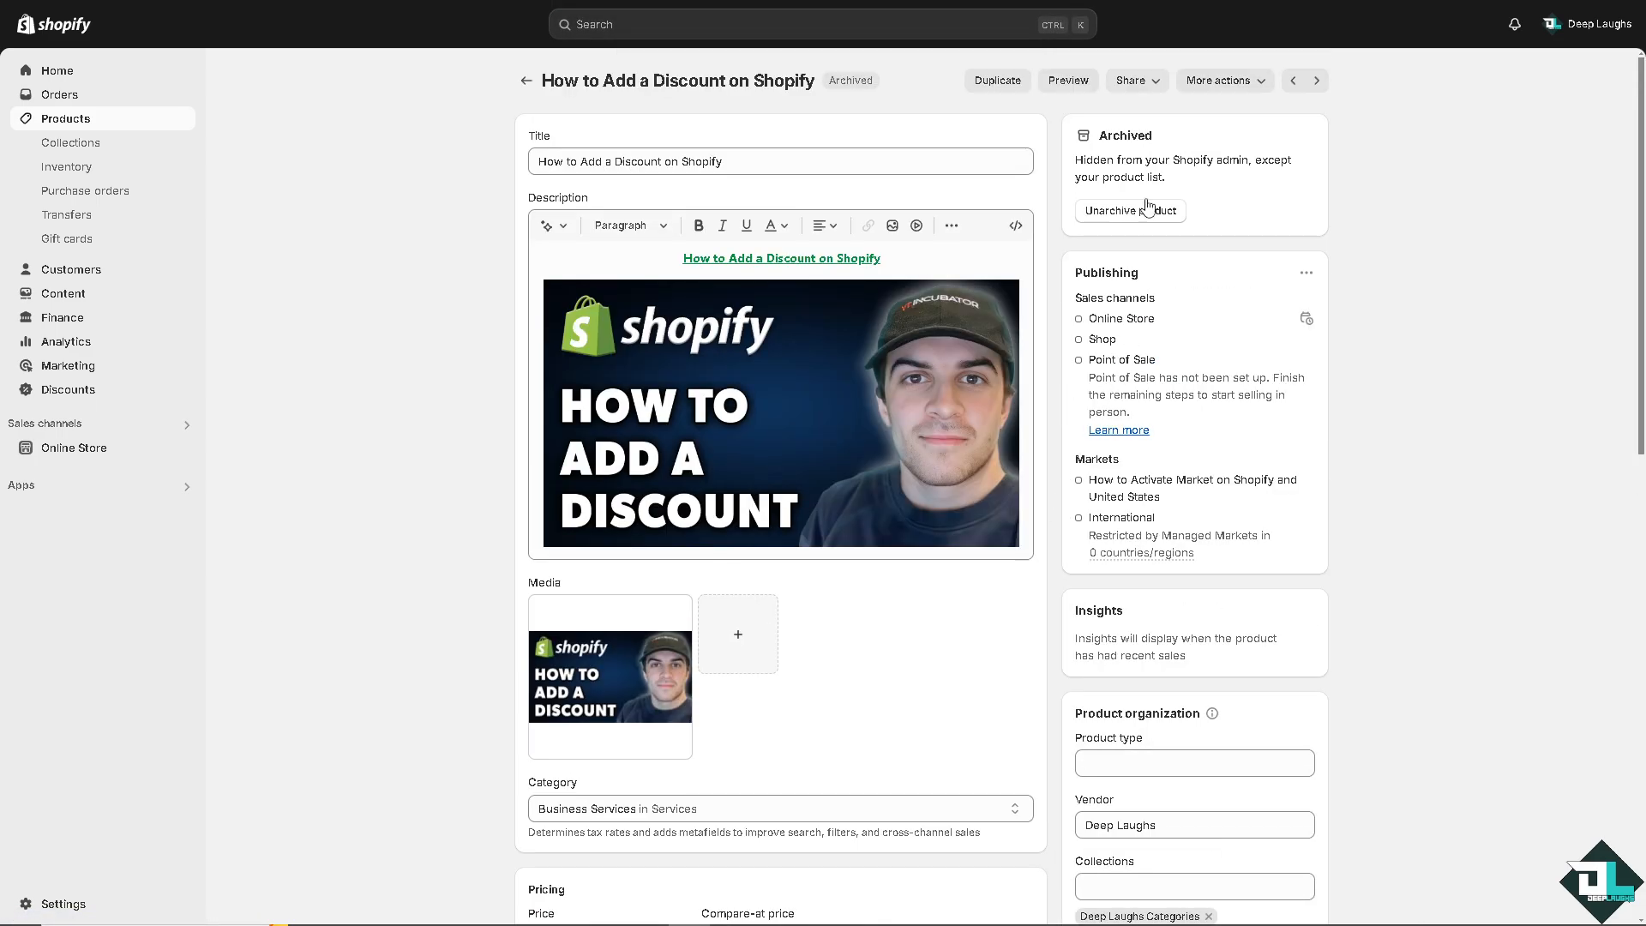
left_click(1073, 85)
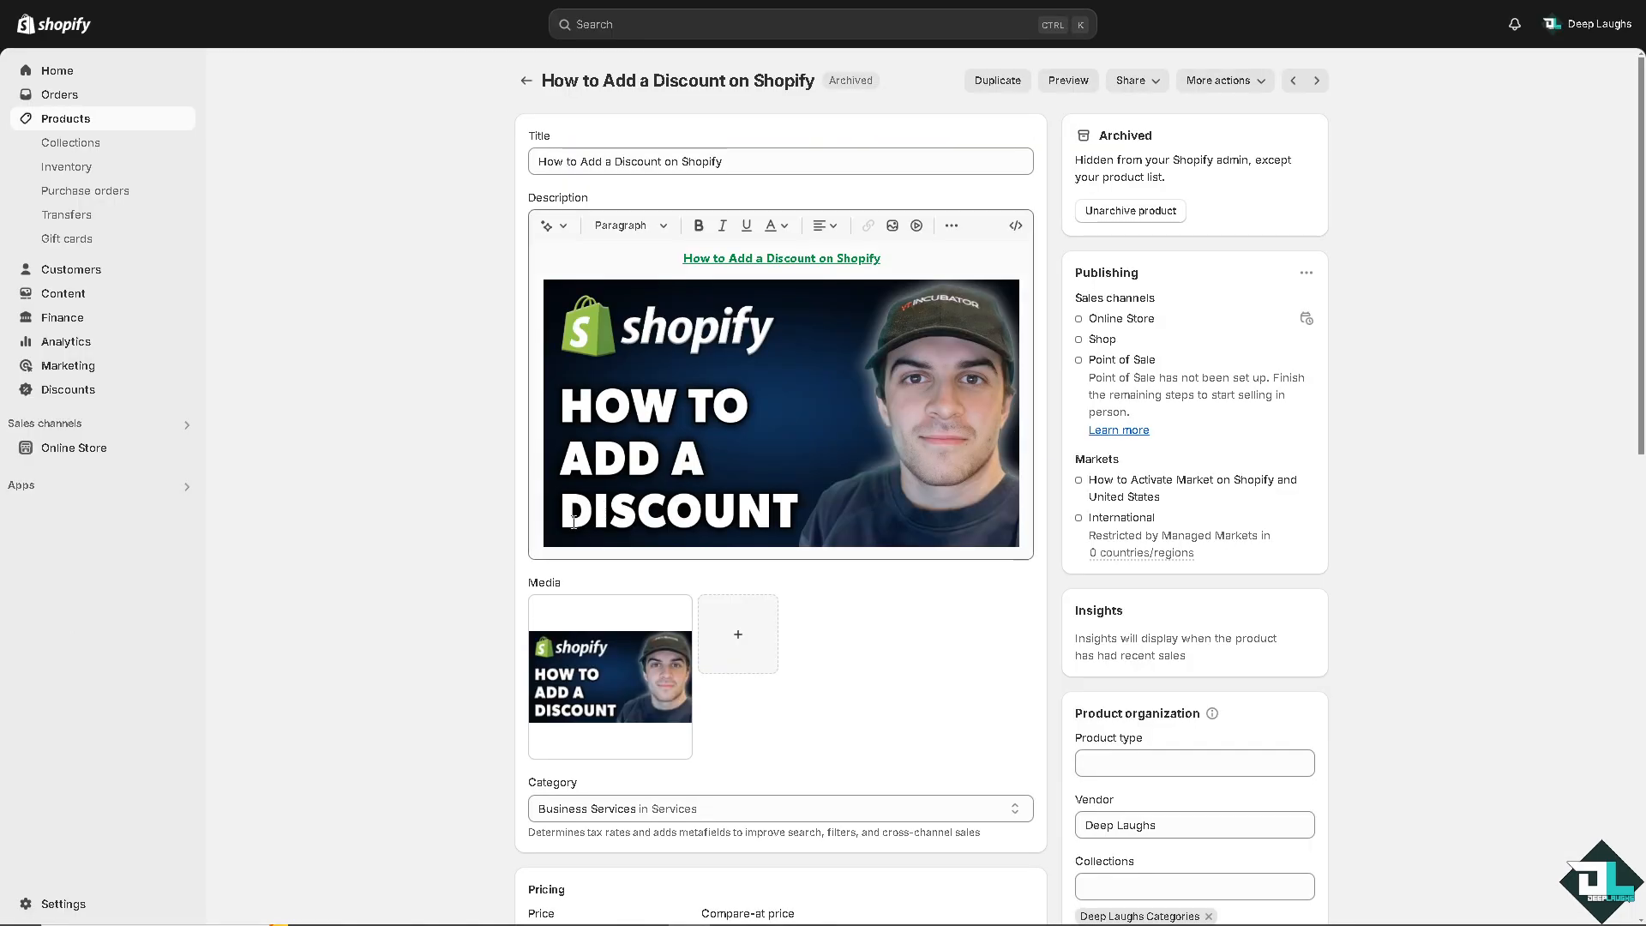
Add a variant option named Sizes with the values Small, Medium, Large and XL.
scroll(487, 545, "down", 4)
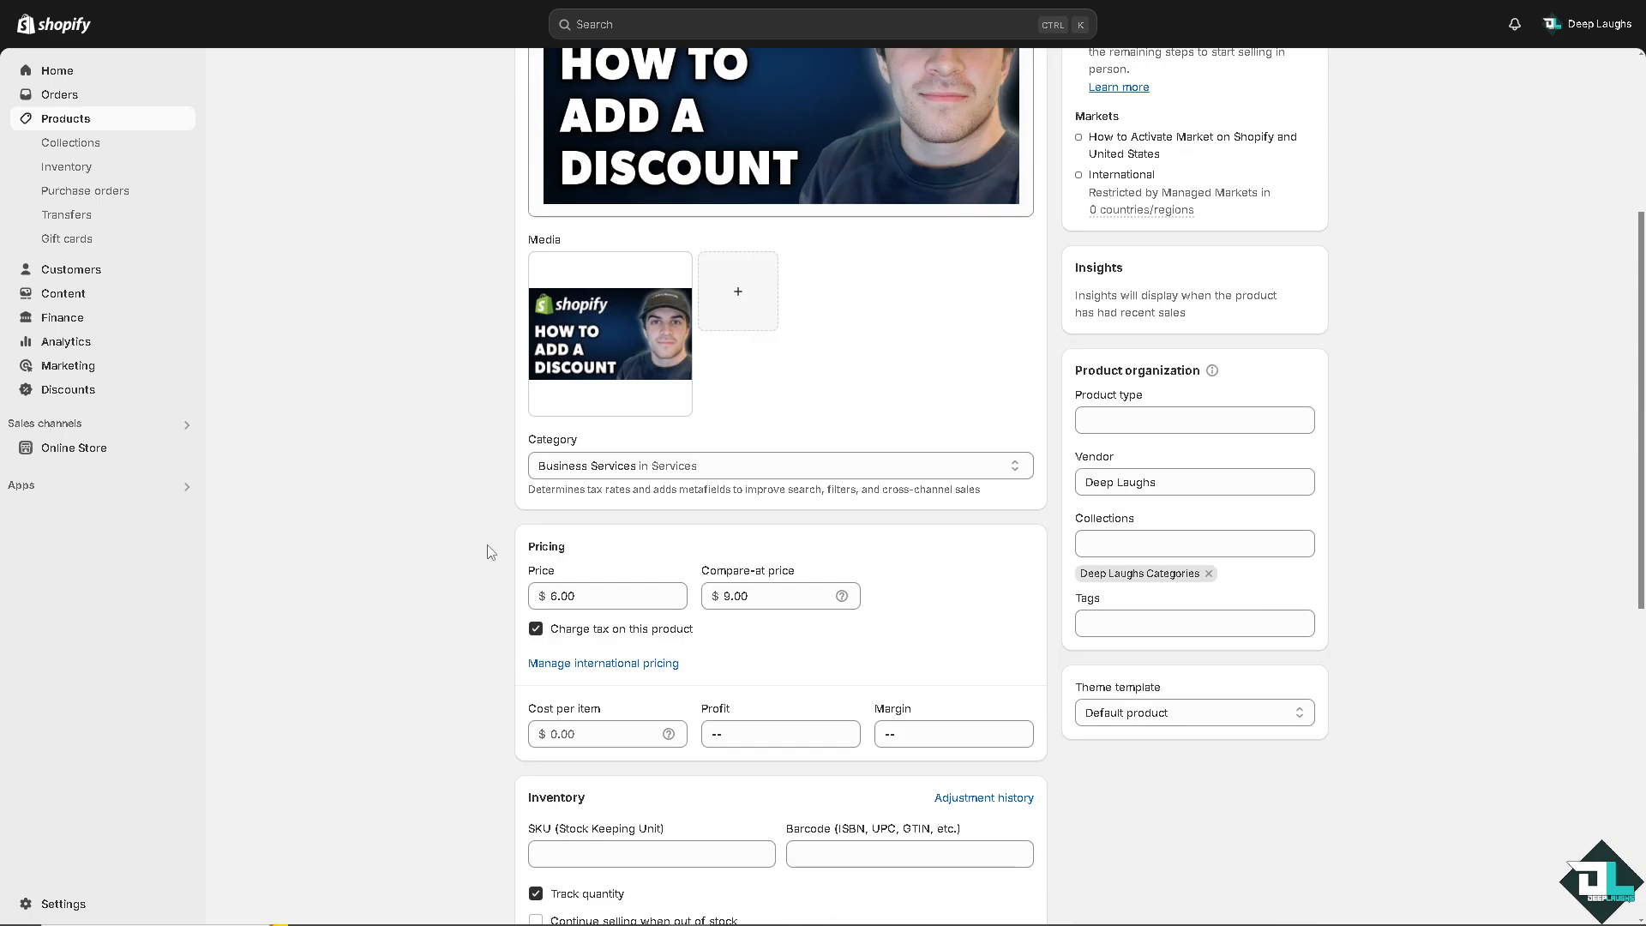
scroll(491, 551, "down", 3)
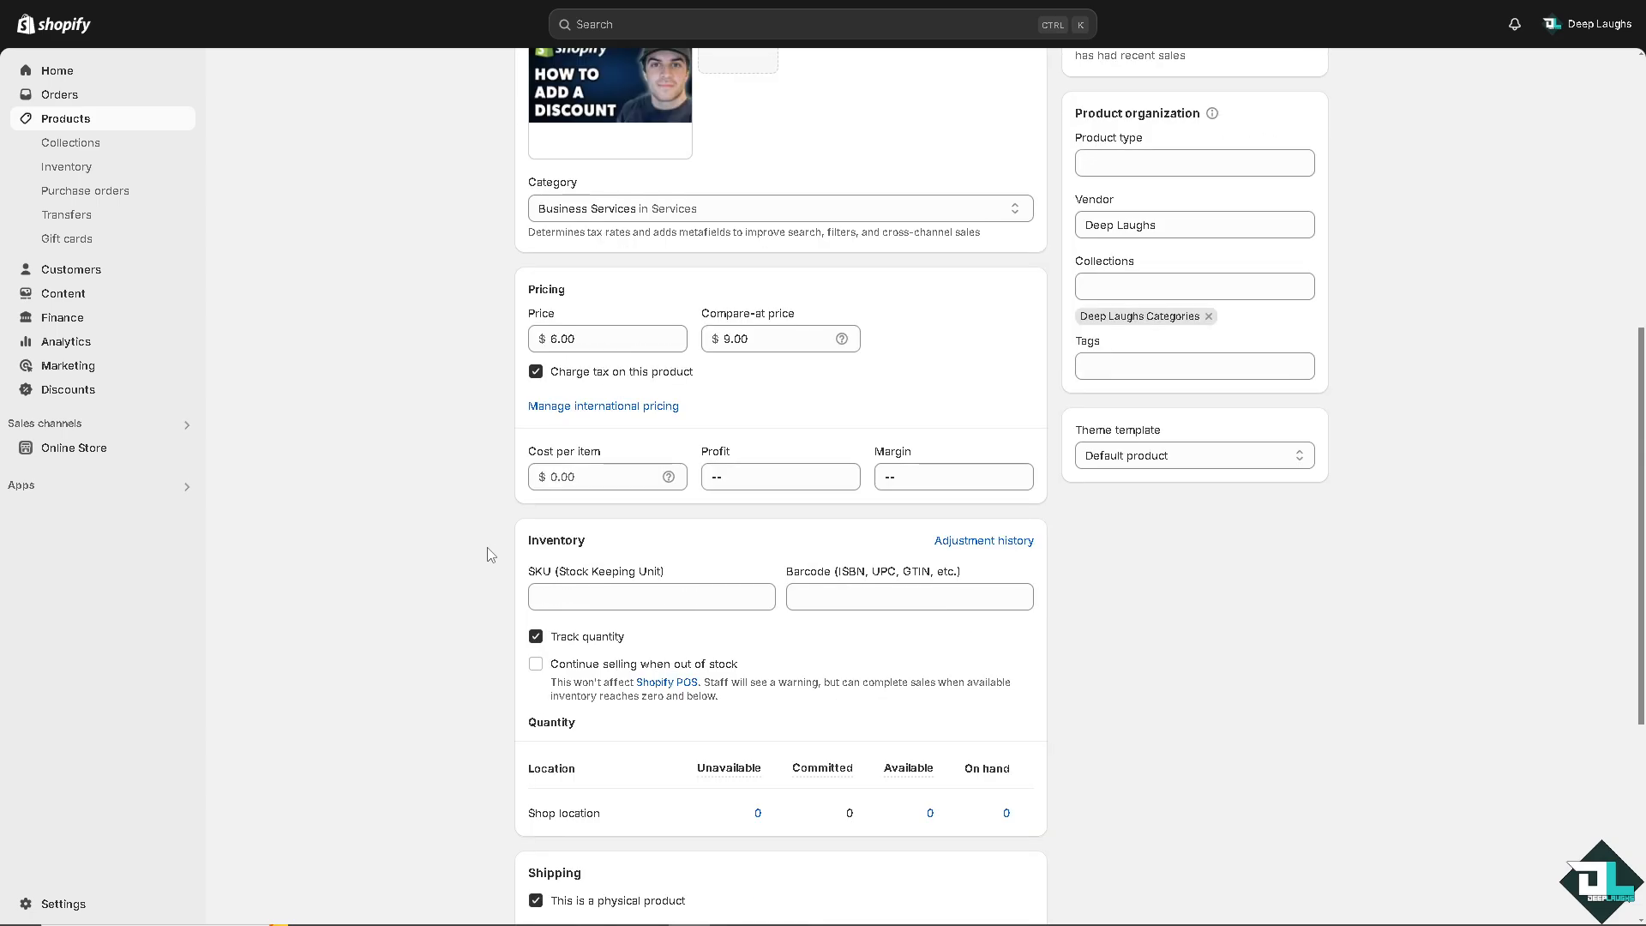
scroll(506, 566, "down", 4)
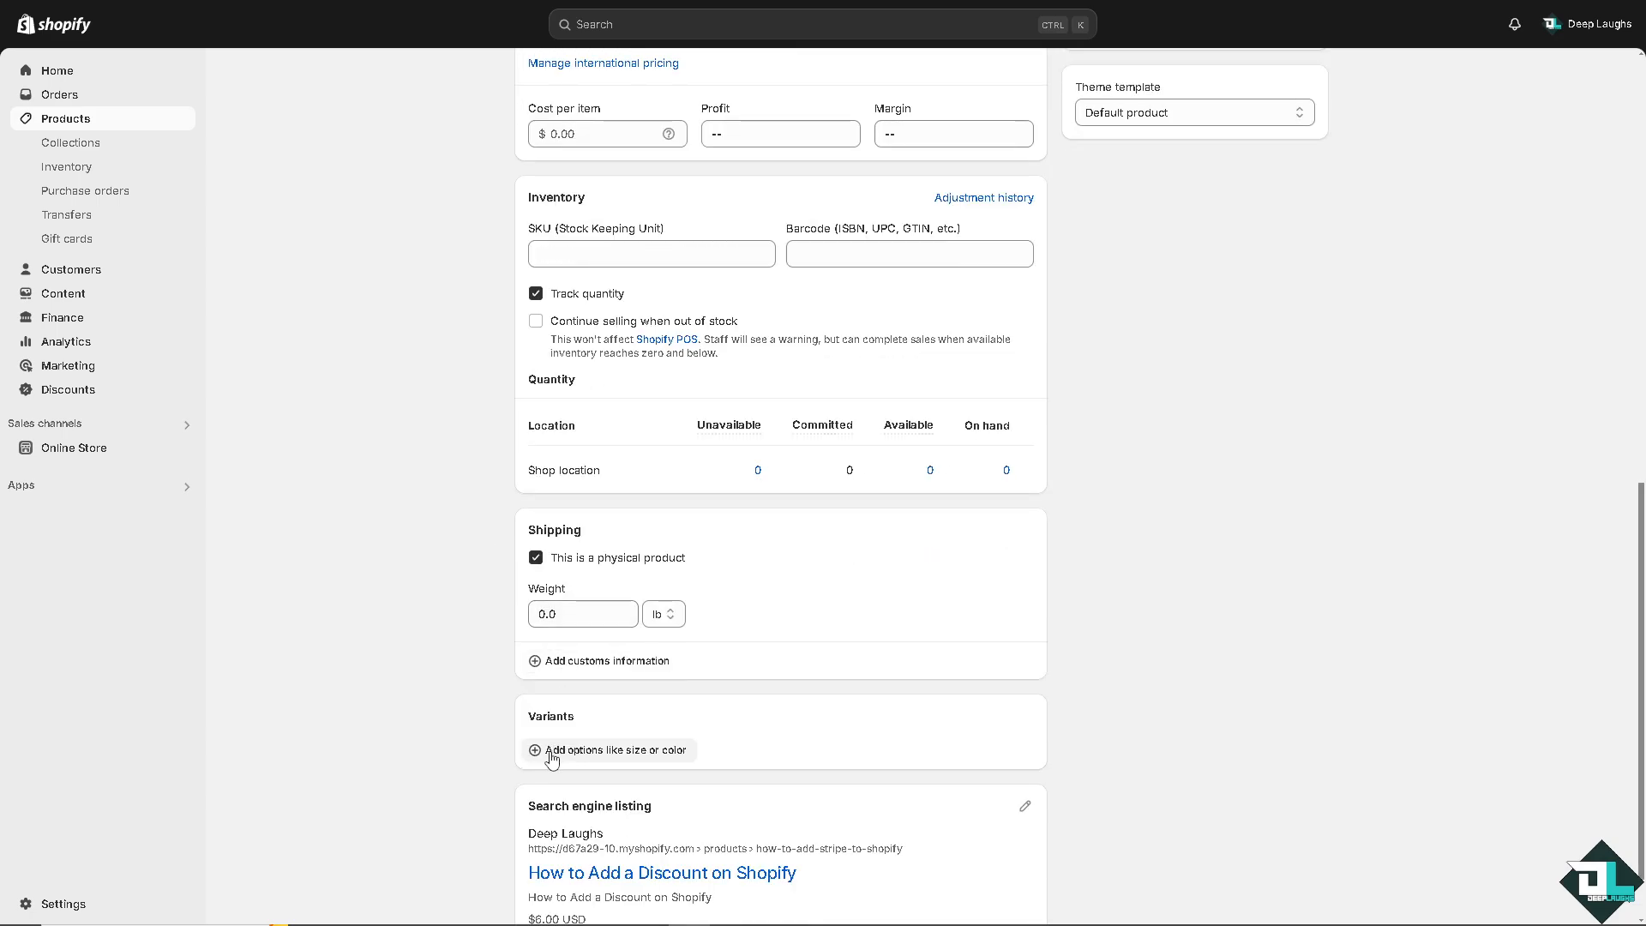
left_click(551, 759)
scroll(627, 652, "down", 2)
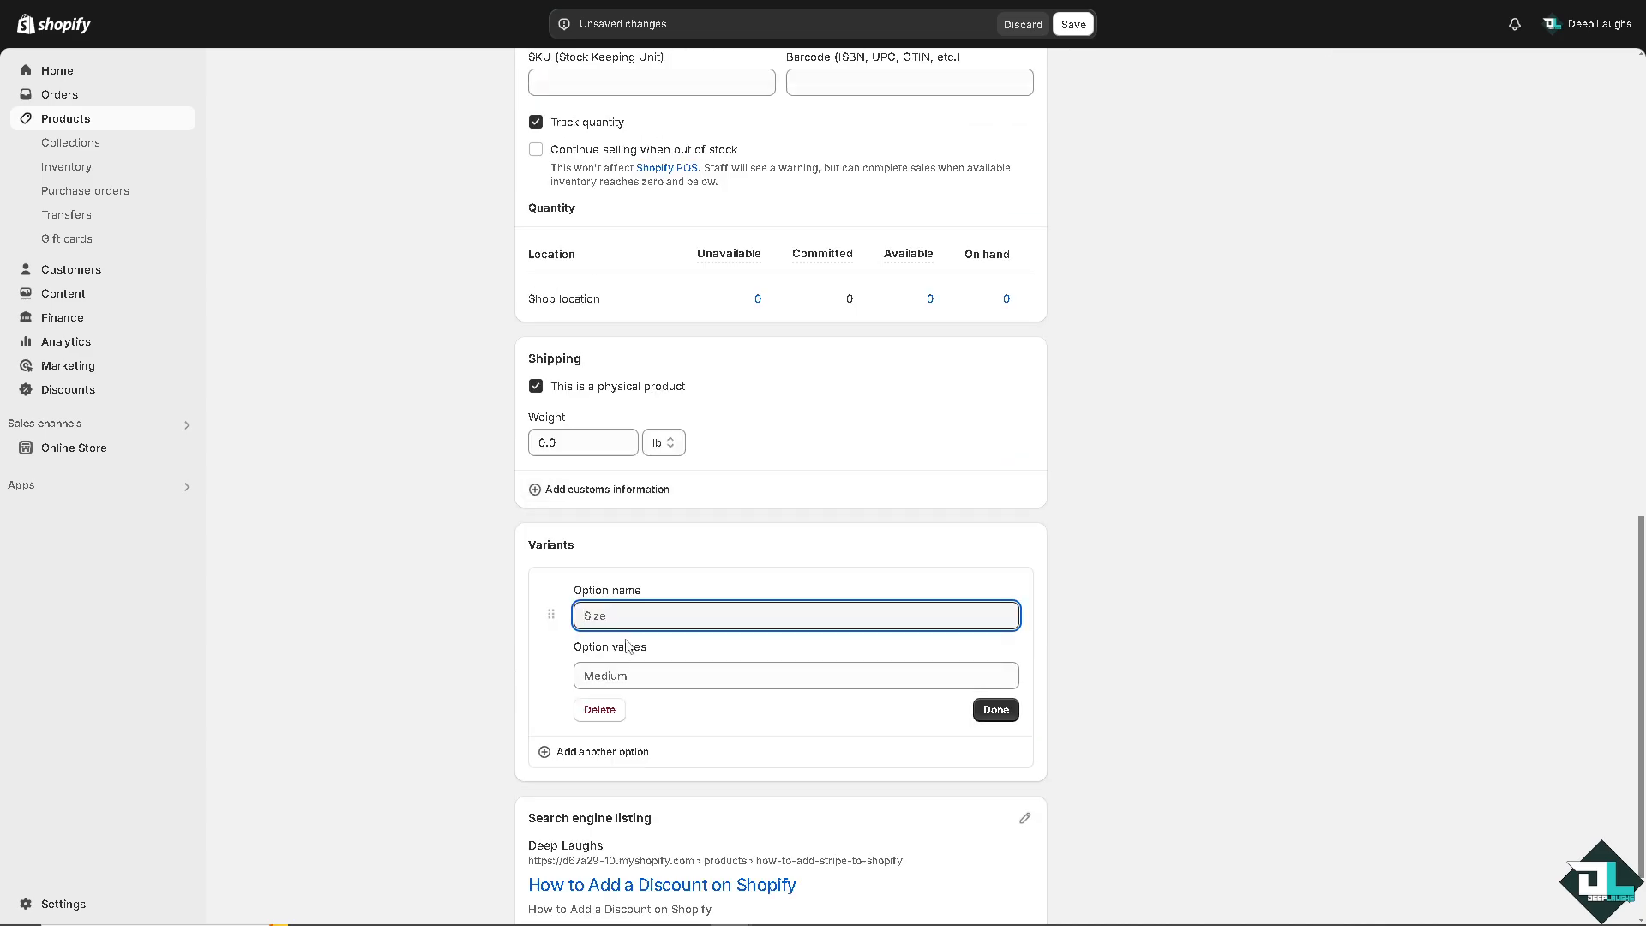
type("olo")
key("ctrl+a")
type("Sizes")
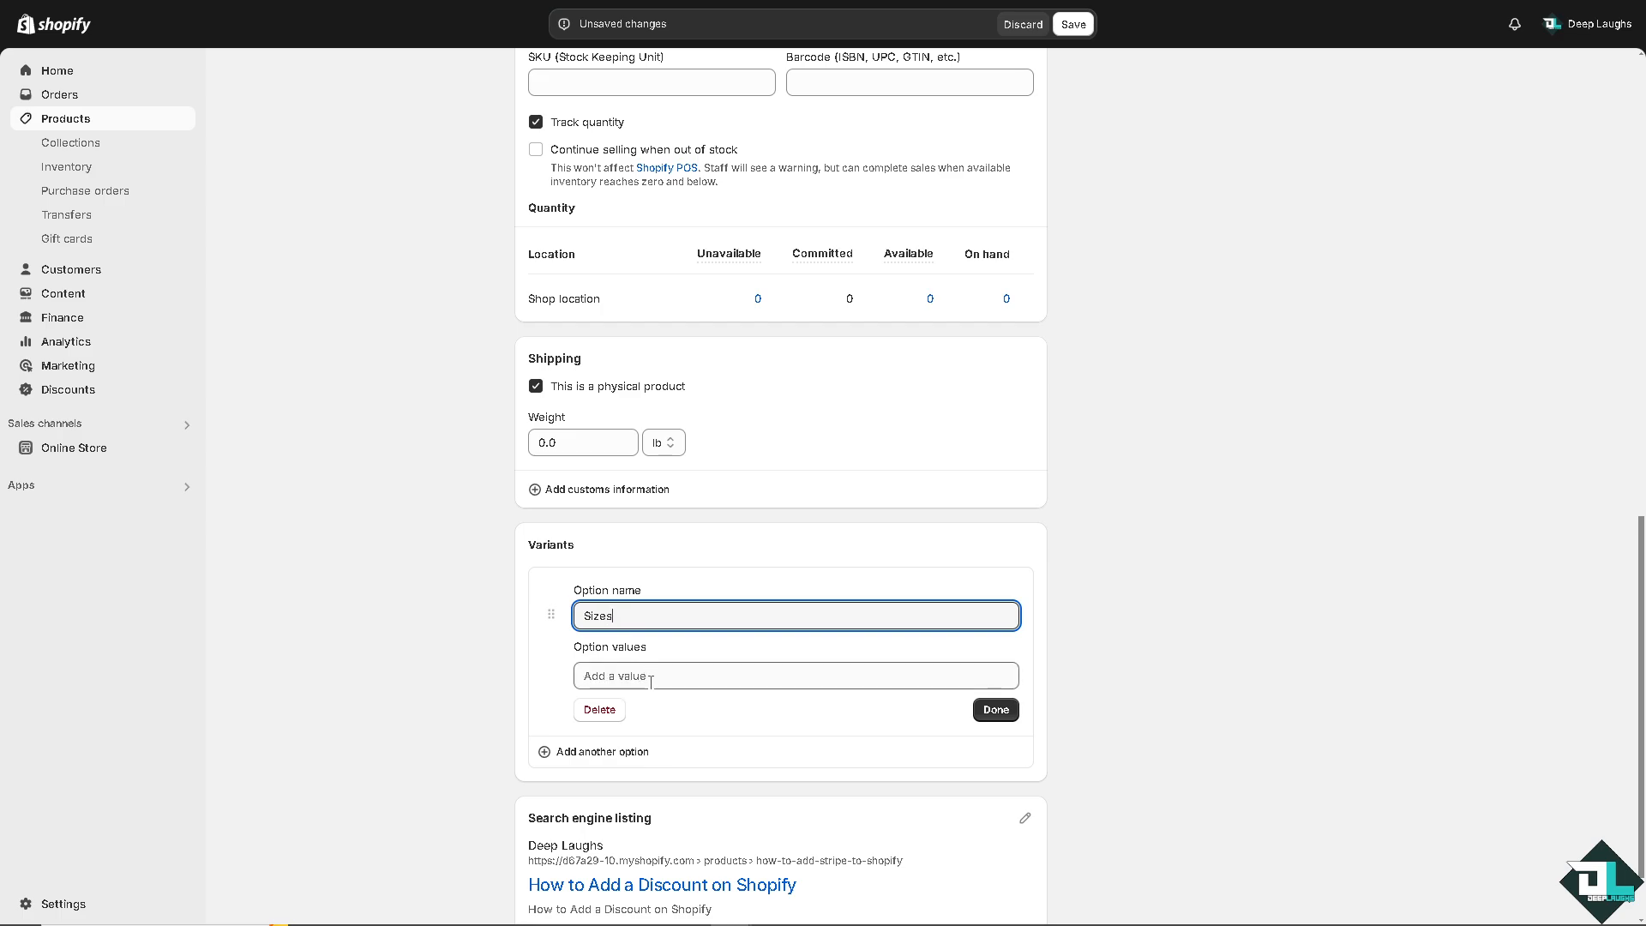
left_click(994, 709)
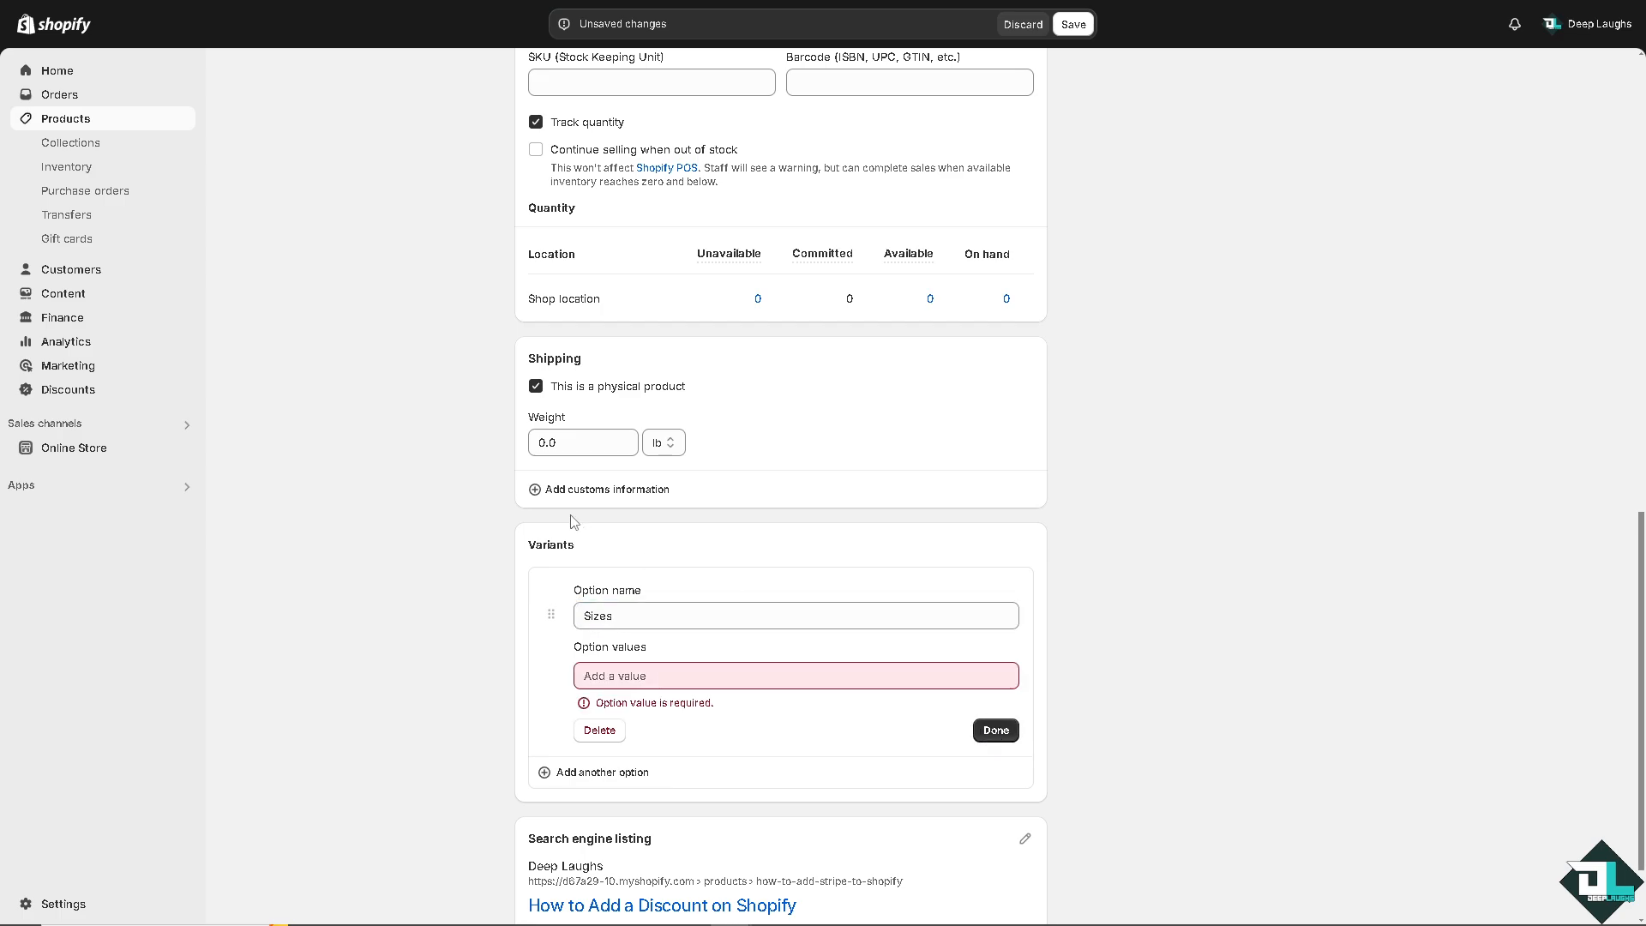
left_click(638, 675)
type("Sma")
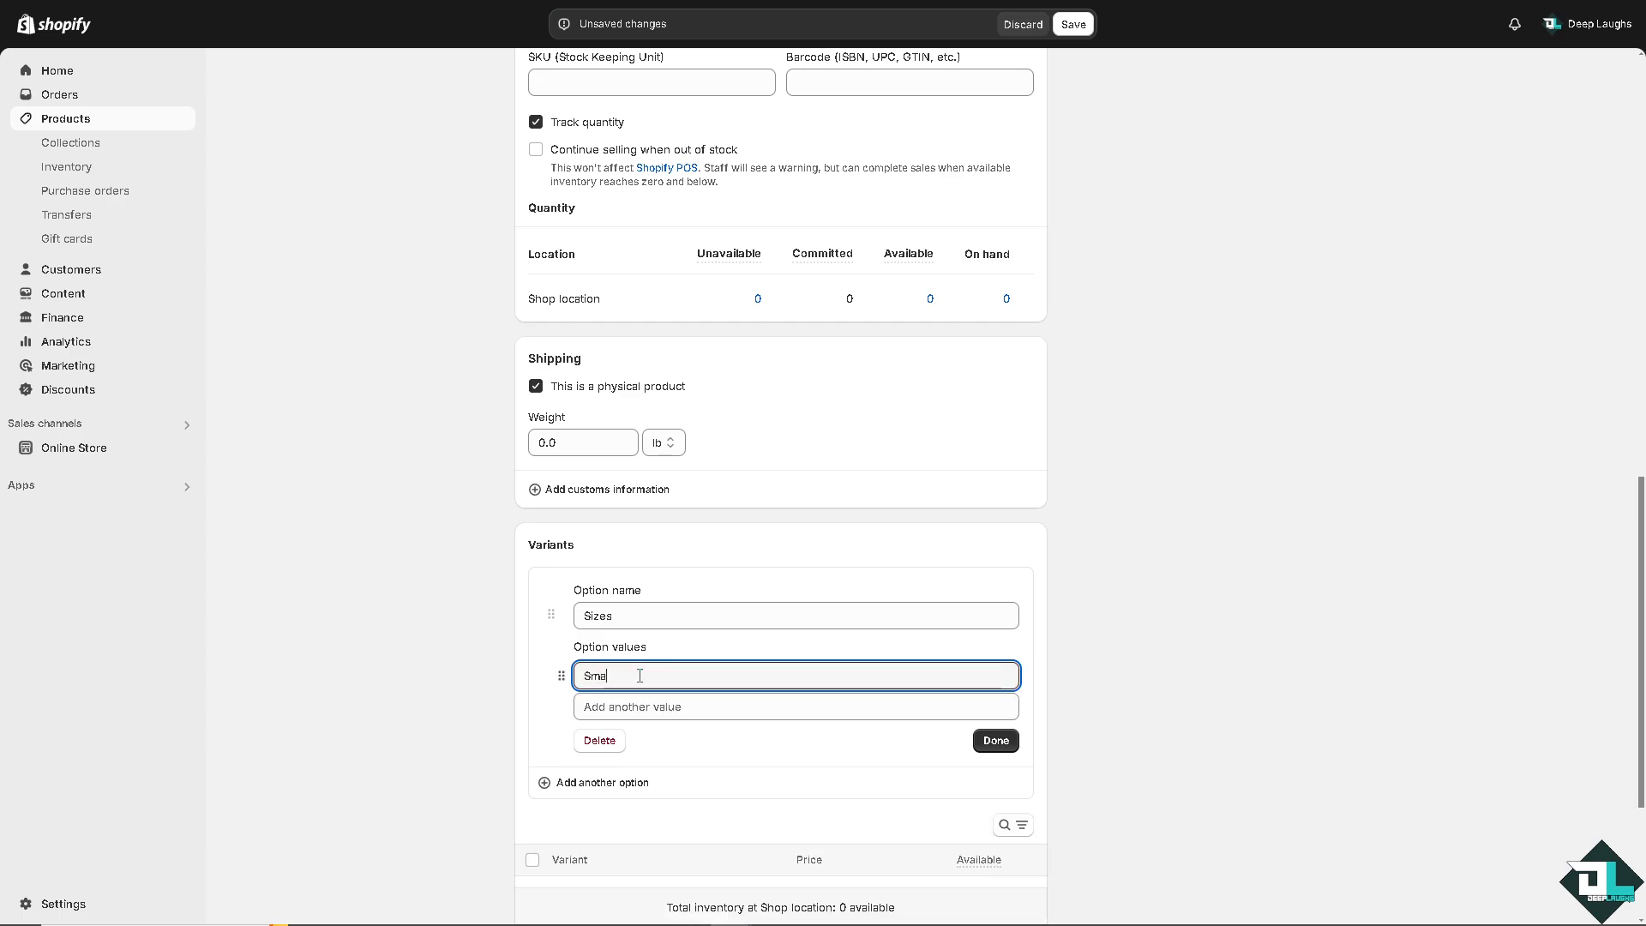
type("ll")
left_click(646, 706)
type("Medium")
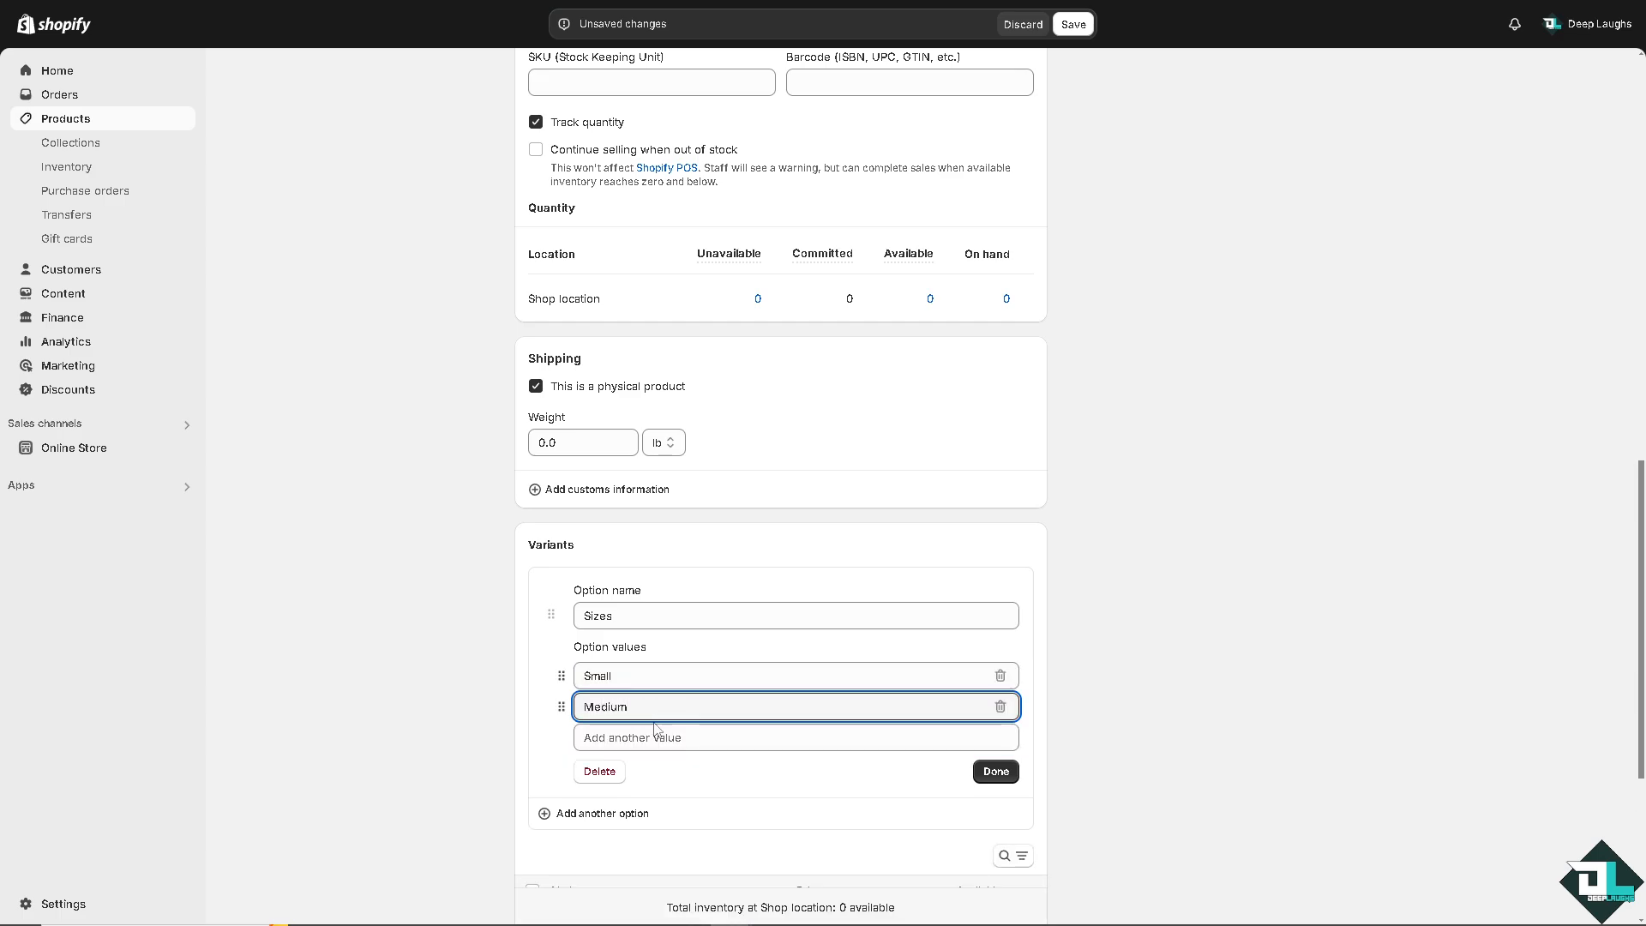
left_click(665, 739)
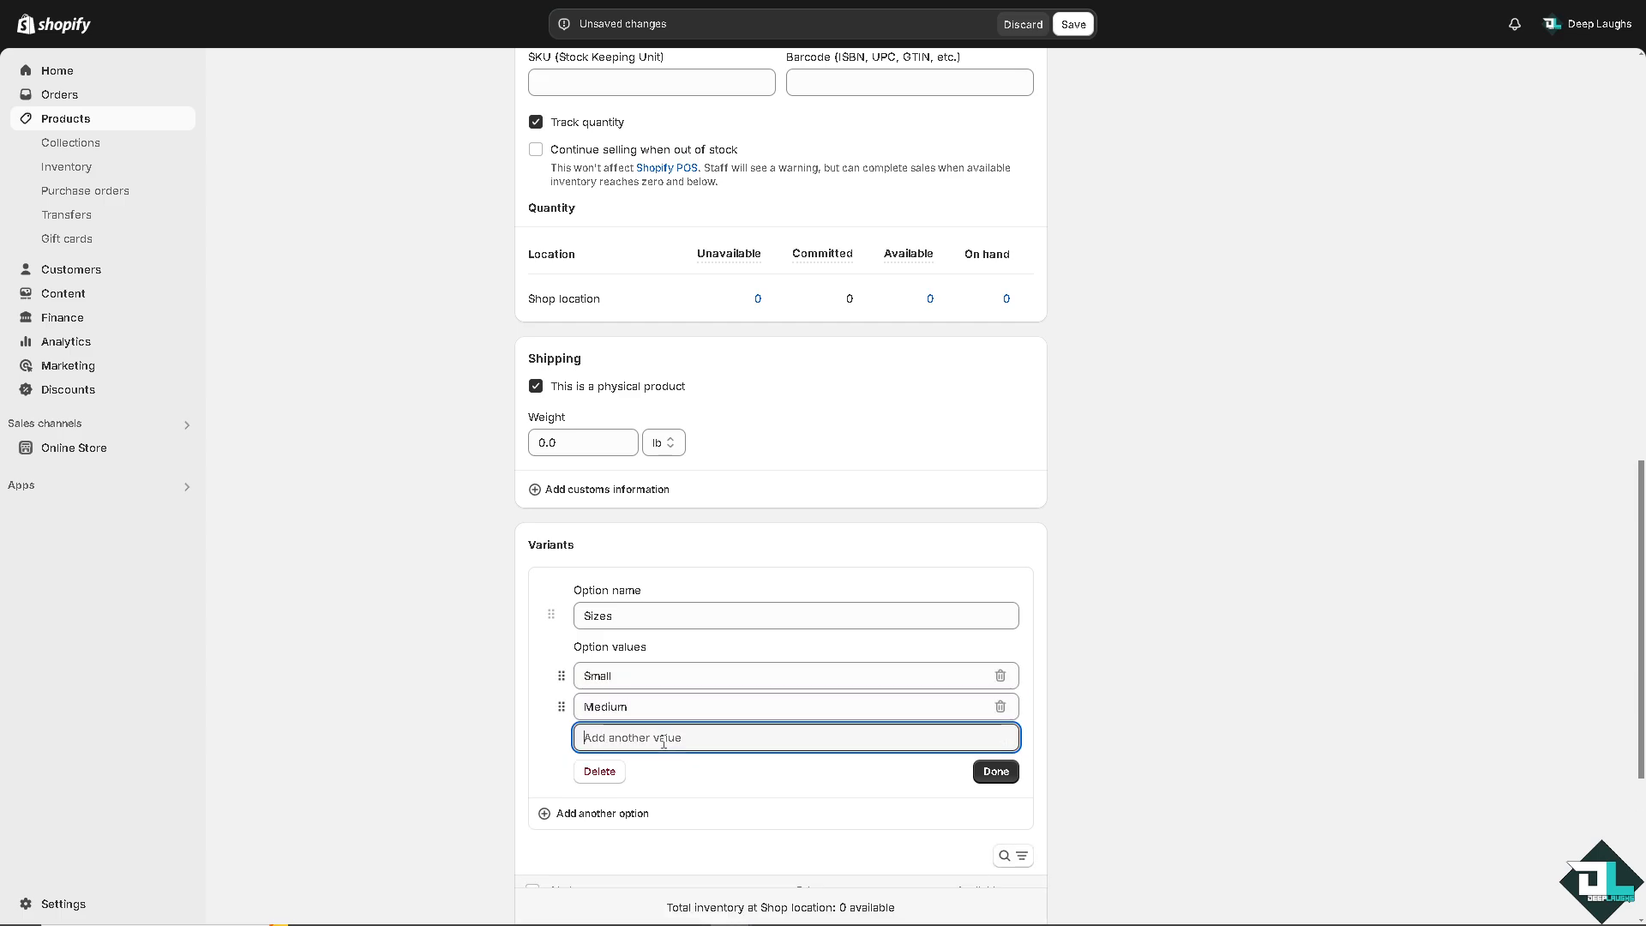
type("Large")
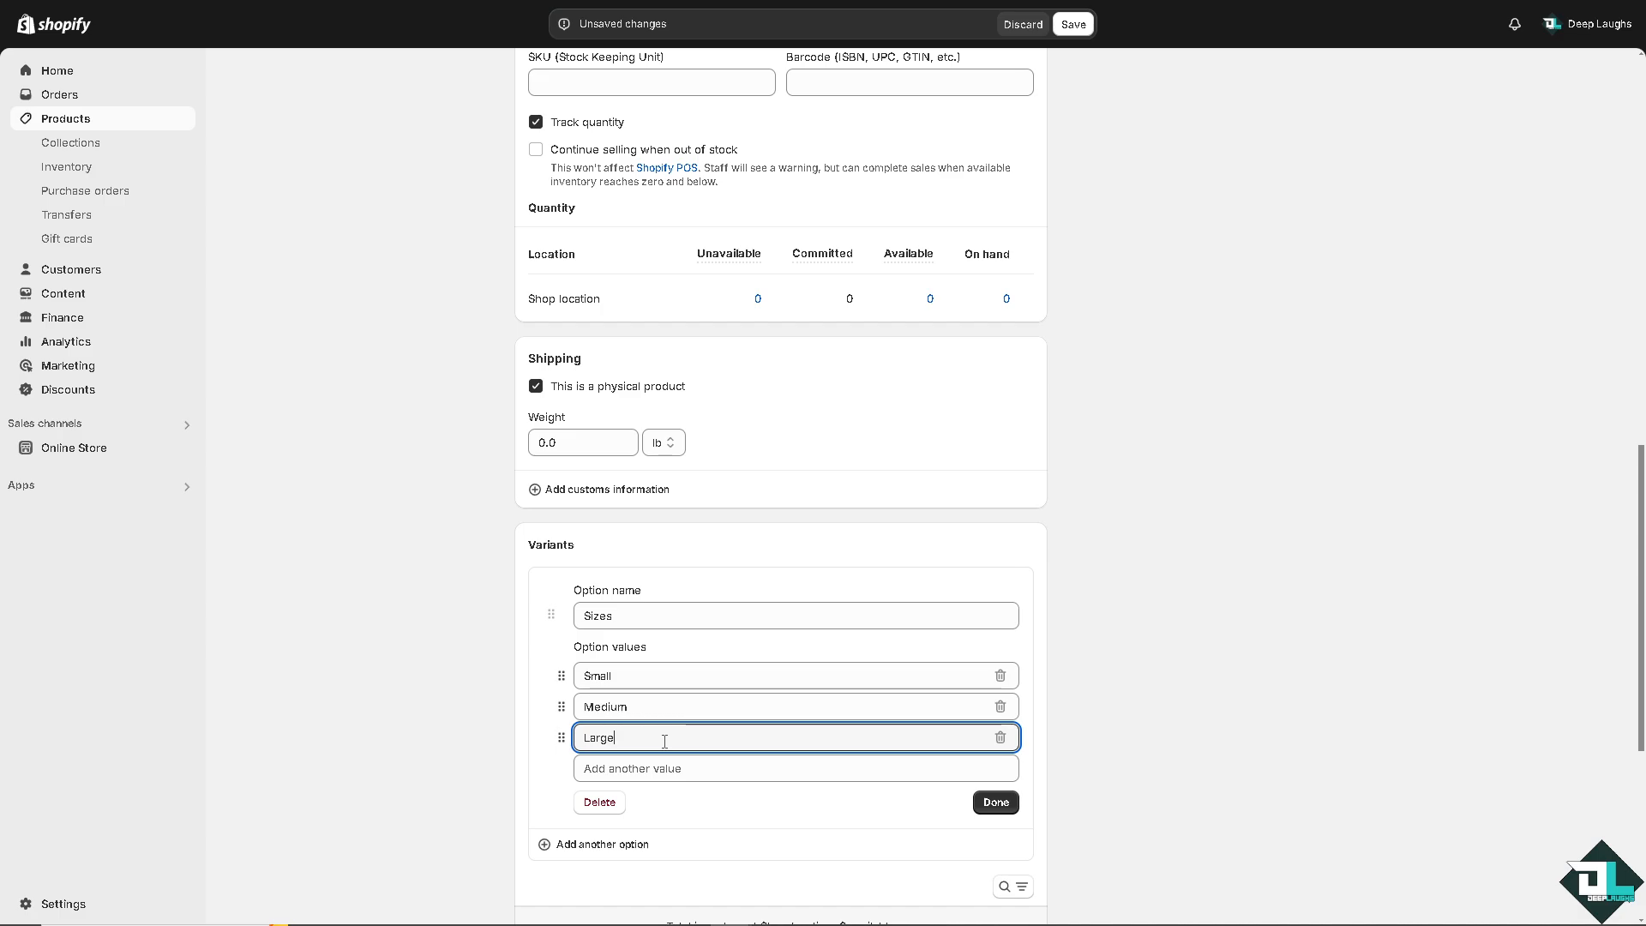
left_click(667, 768)
type("XL")
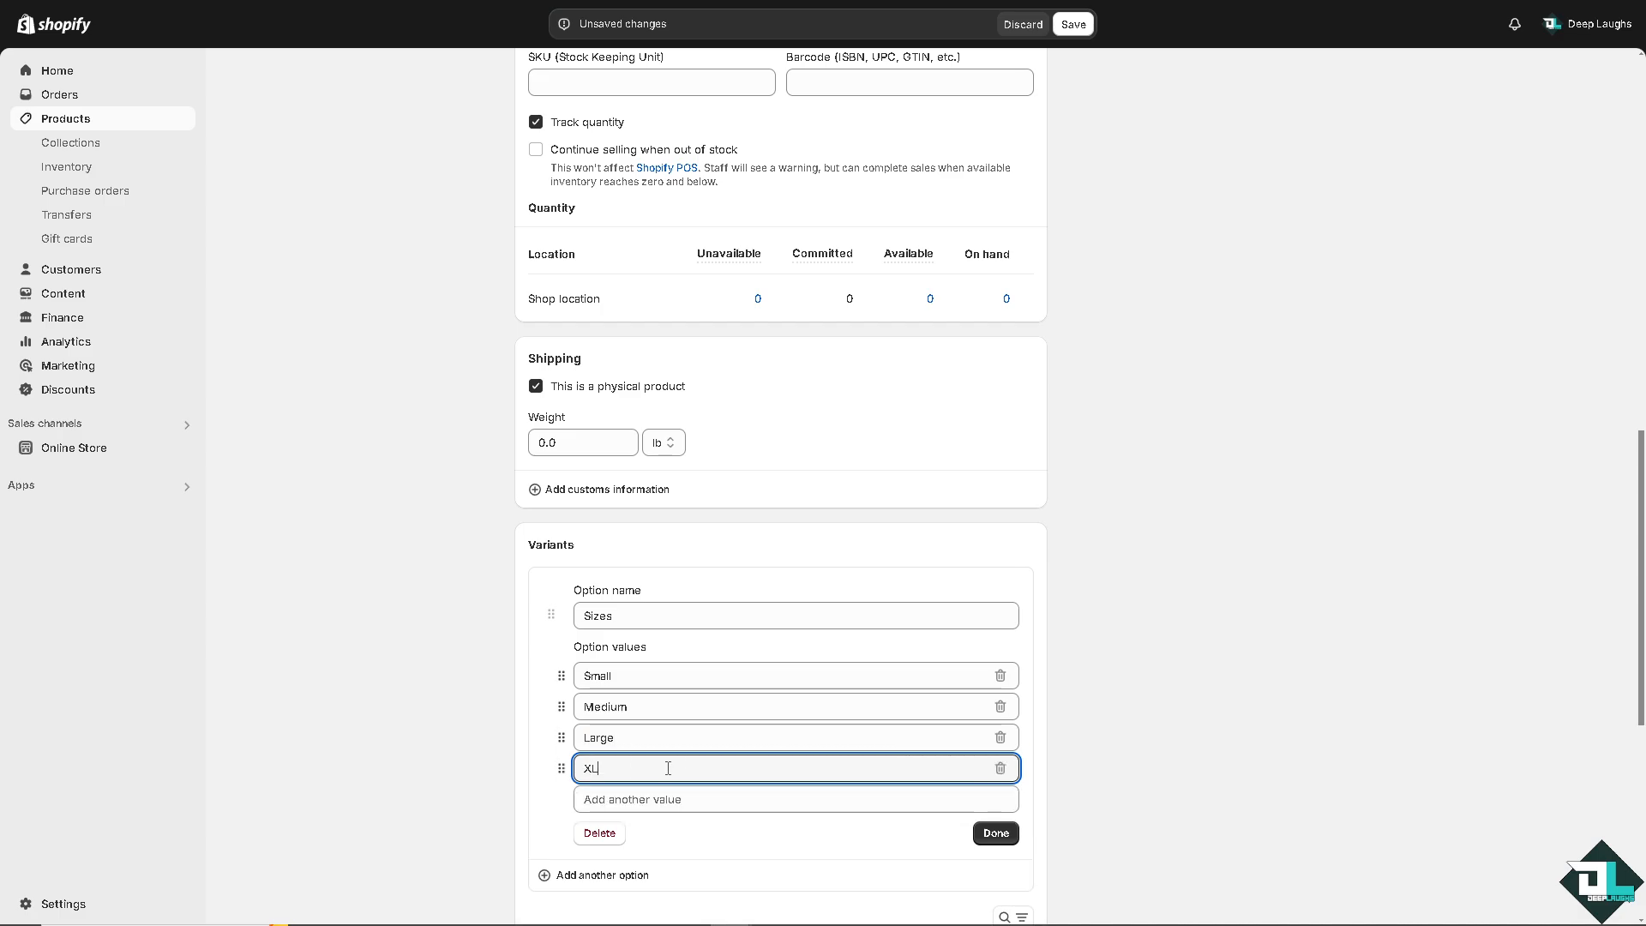
left_click(993, 833)
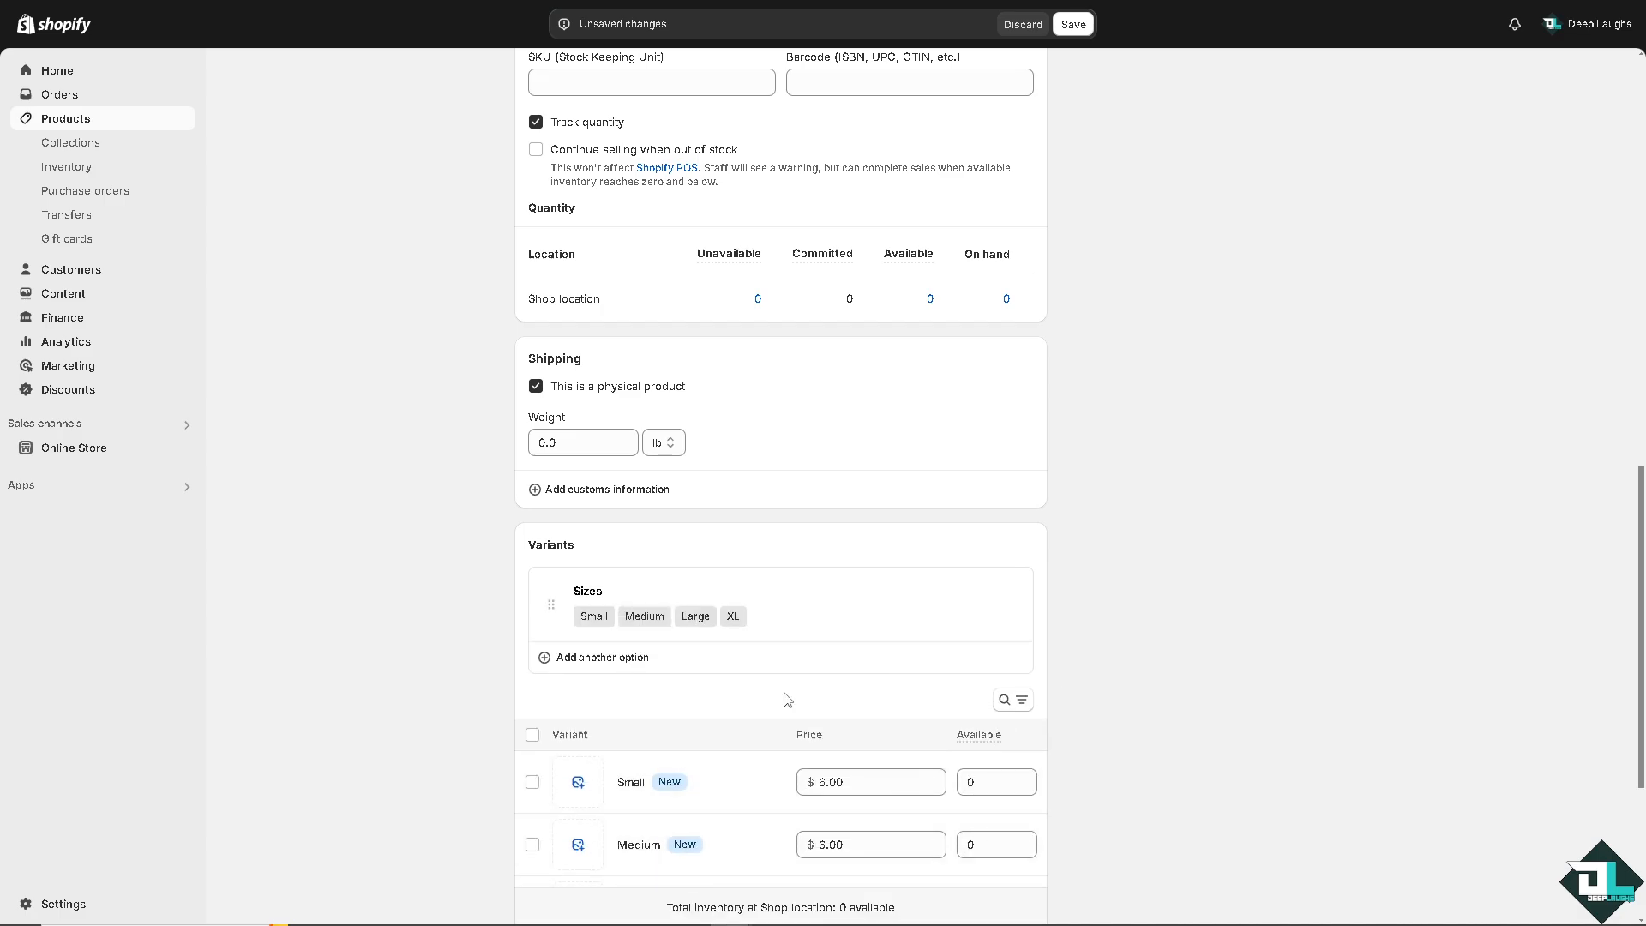
Set the available quantity of each size variant to 9.
scroll(782, 697, "down", 2)
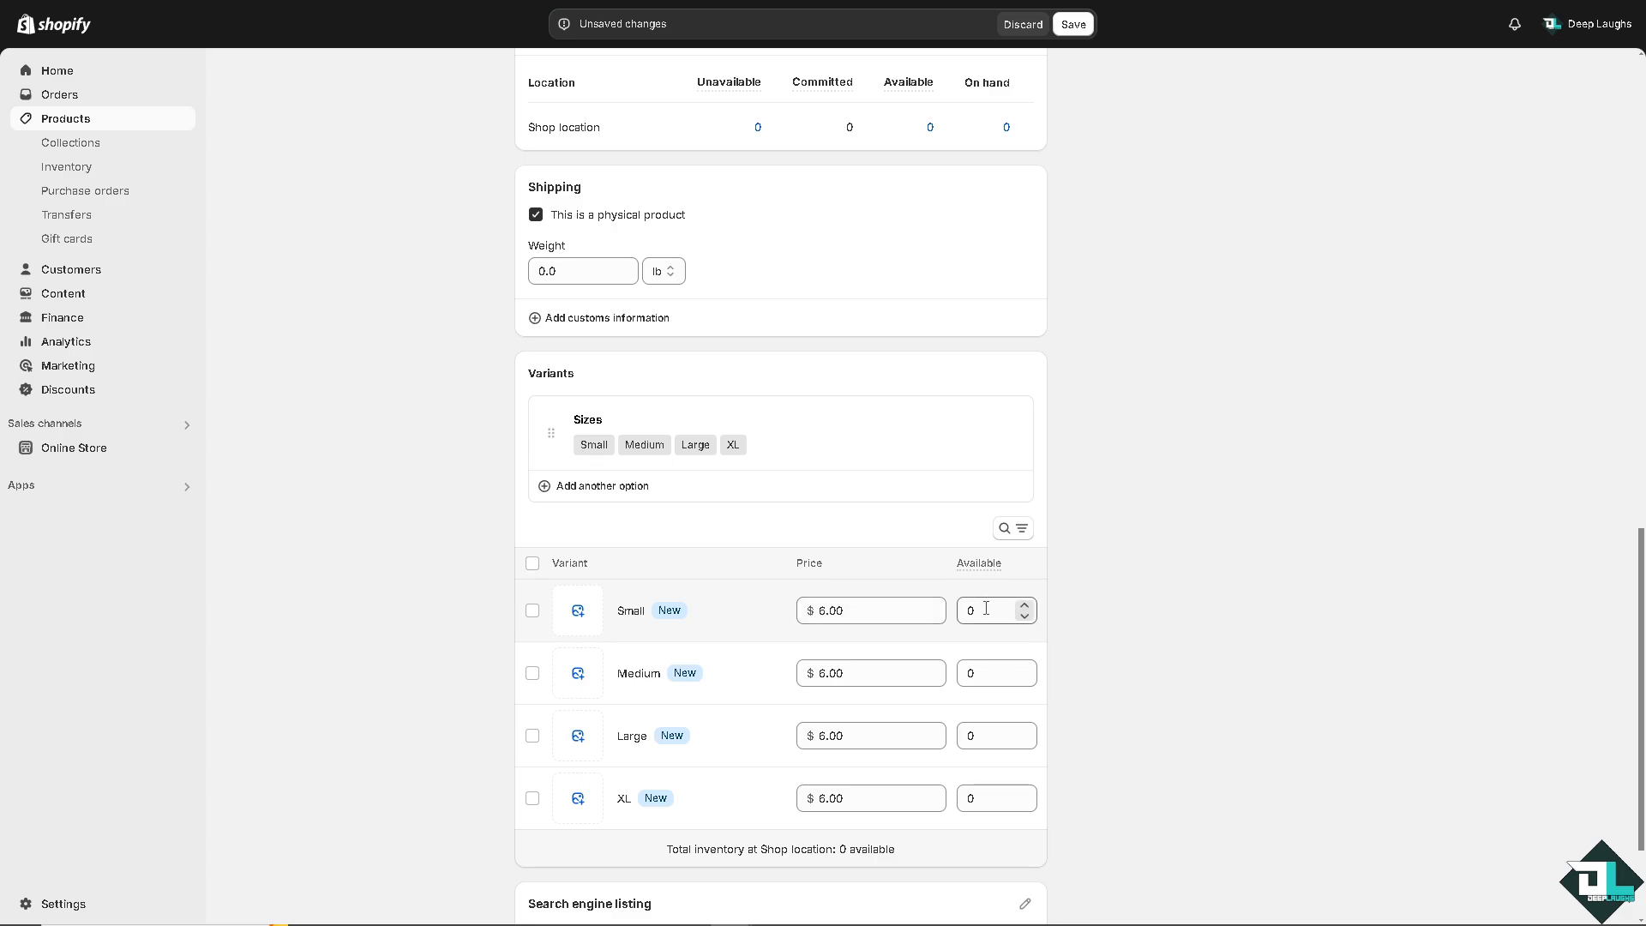
left_click_drag(985, 607, 949, 610)
type("9")
left_click_drag(983, 673, 950, 672)
type("9")
left_click_drag(984, 734, 943, 735)
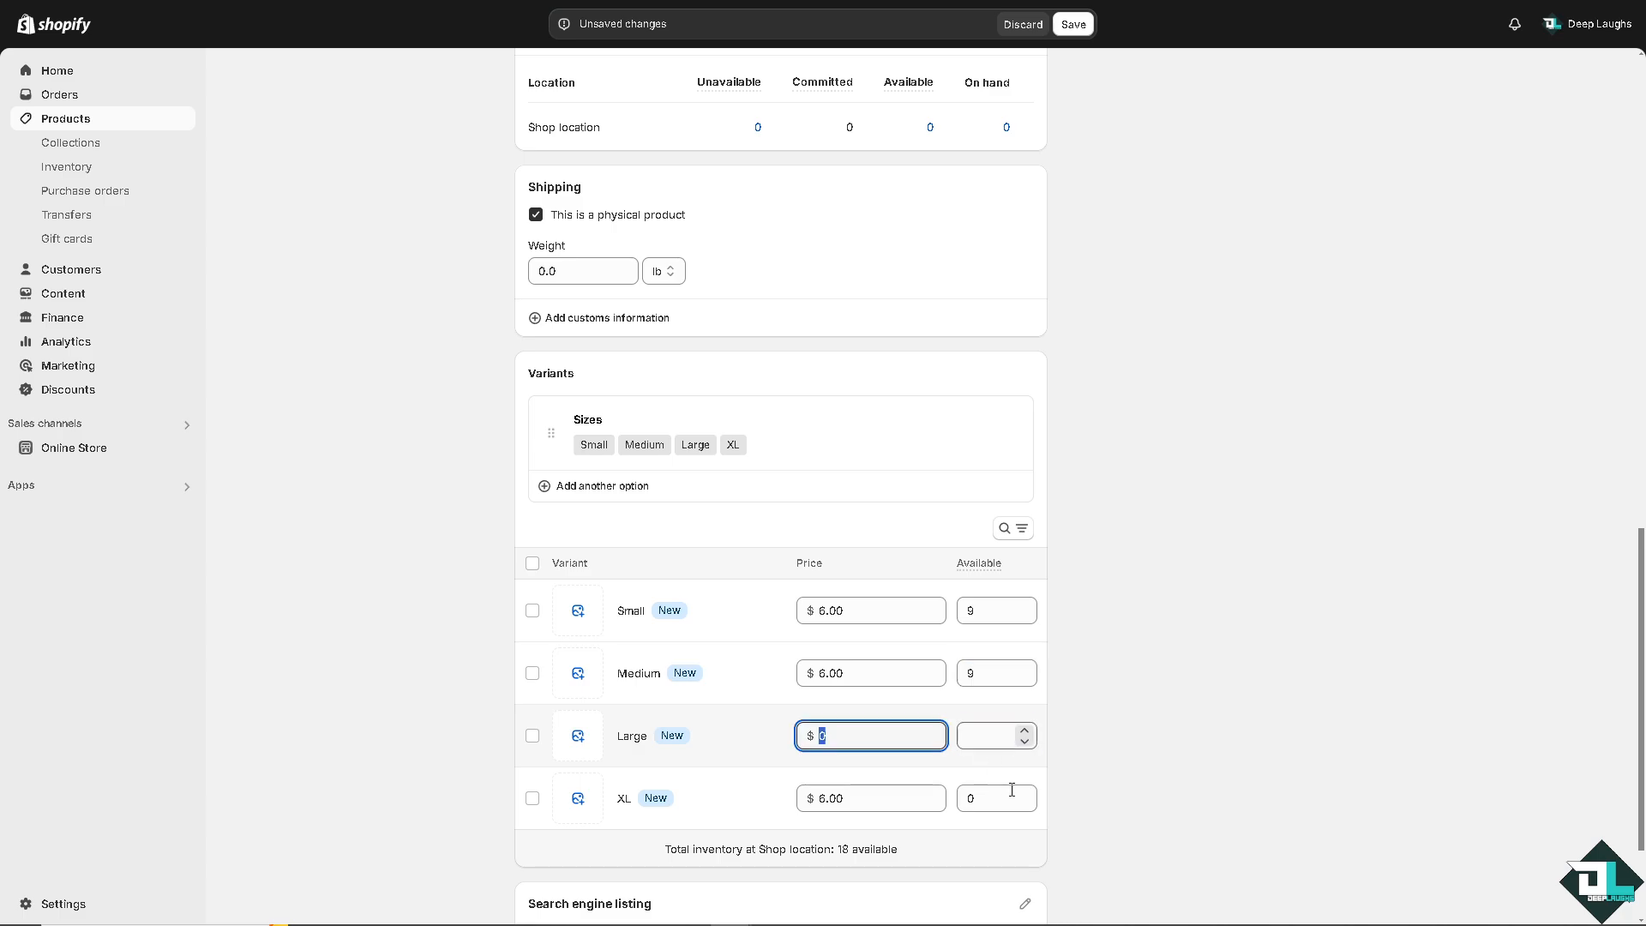
left_click_drag(985, 797, 943, 797)
type("9")
left_click(984, 728)
type("9")
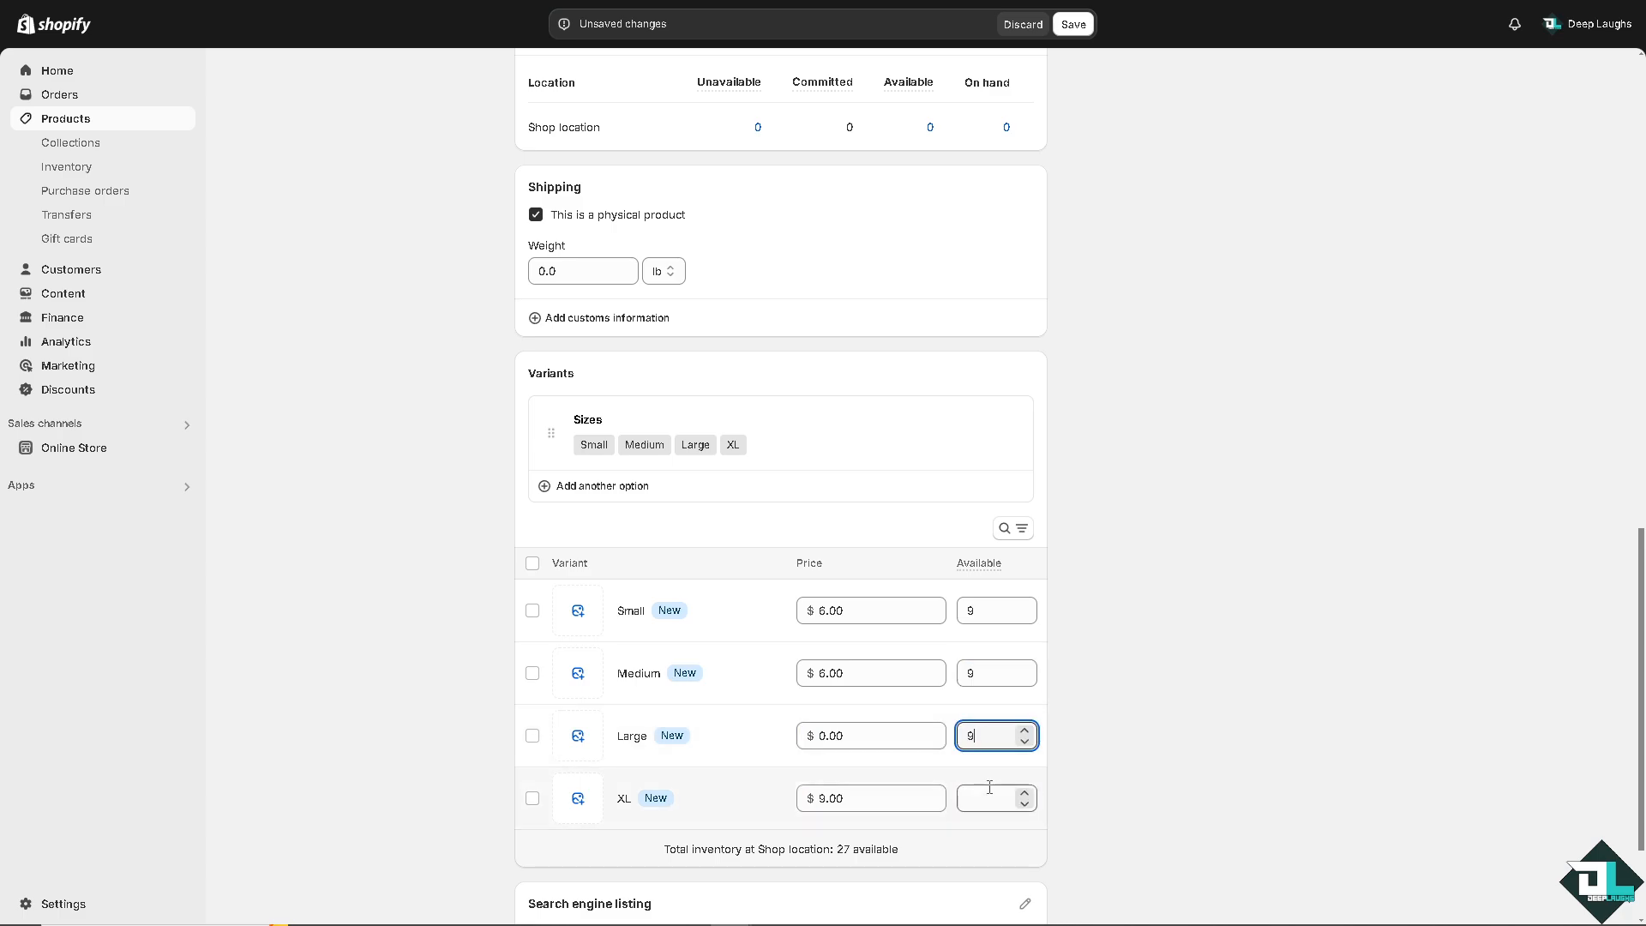
left_click(989, 788)
type("9")
Set the Large and XL variant prices to 6.00 and save the product.
left_click_drag(892, 735, 786, 736)
type("8")
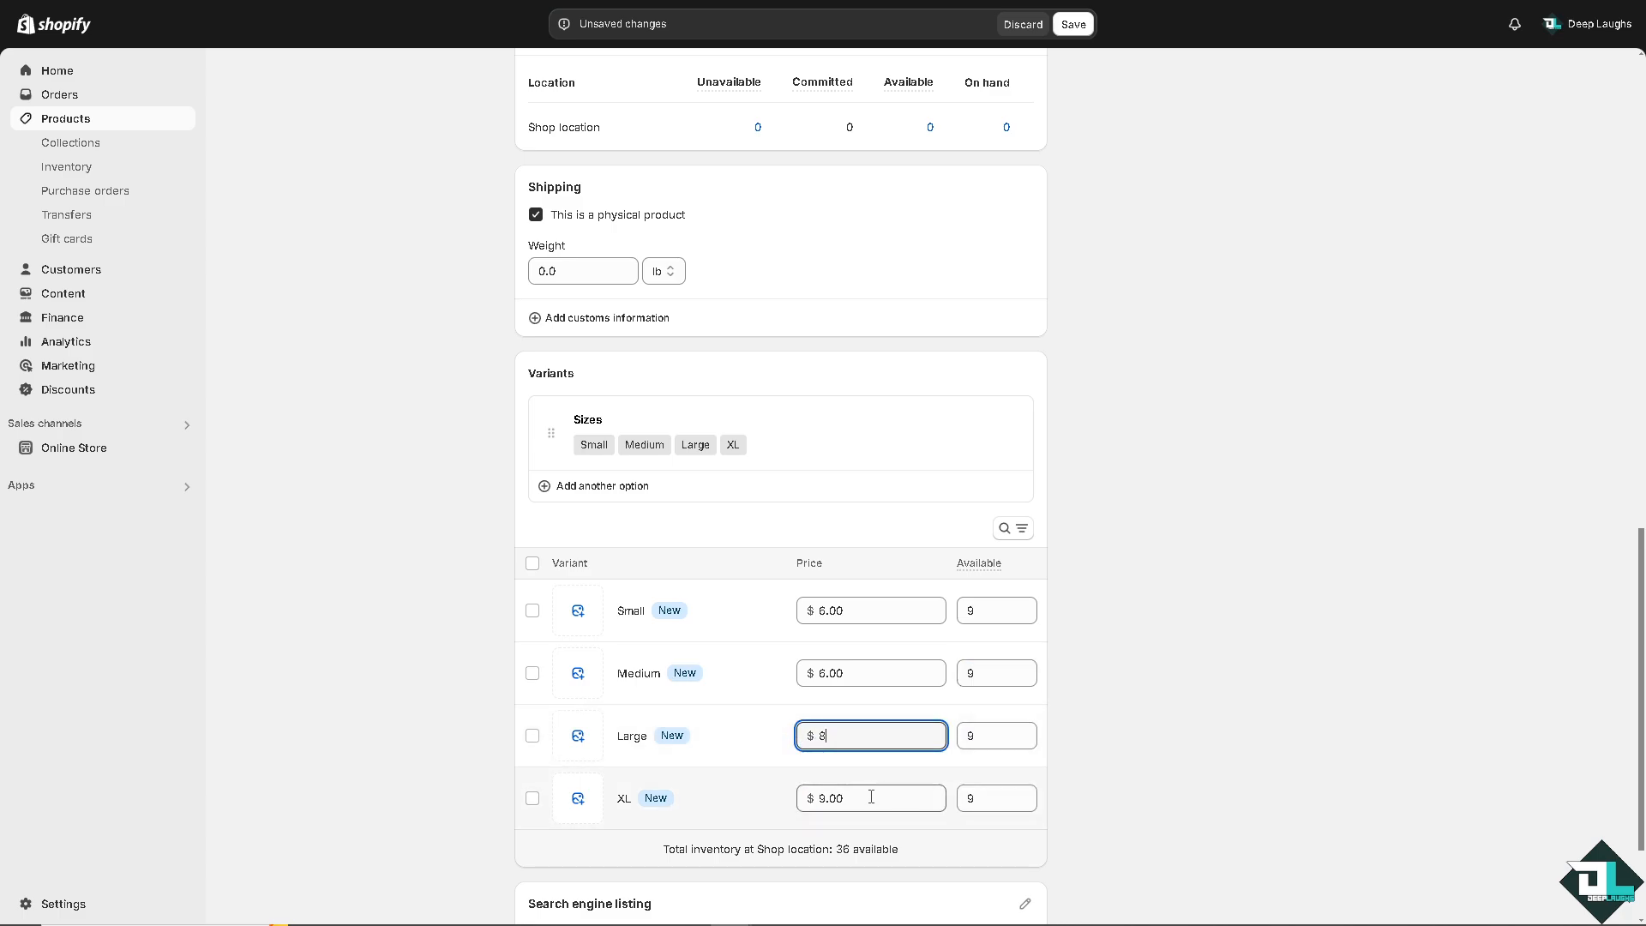
left_click_drag(871, 798, 787, 797)
left_click_drag(864, 735, 763, 735)
type("6")
left_click_drag(843, 806, 787, 798)
type("6")
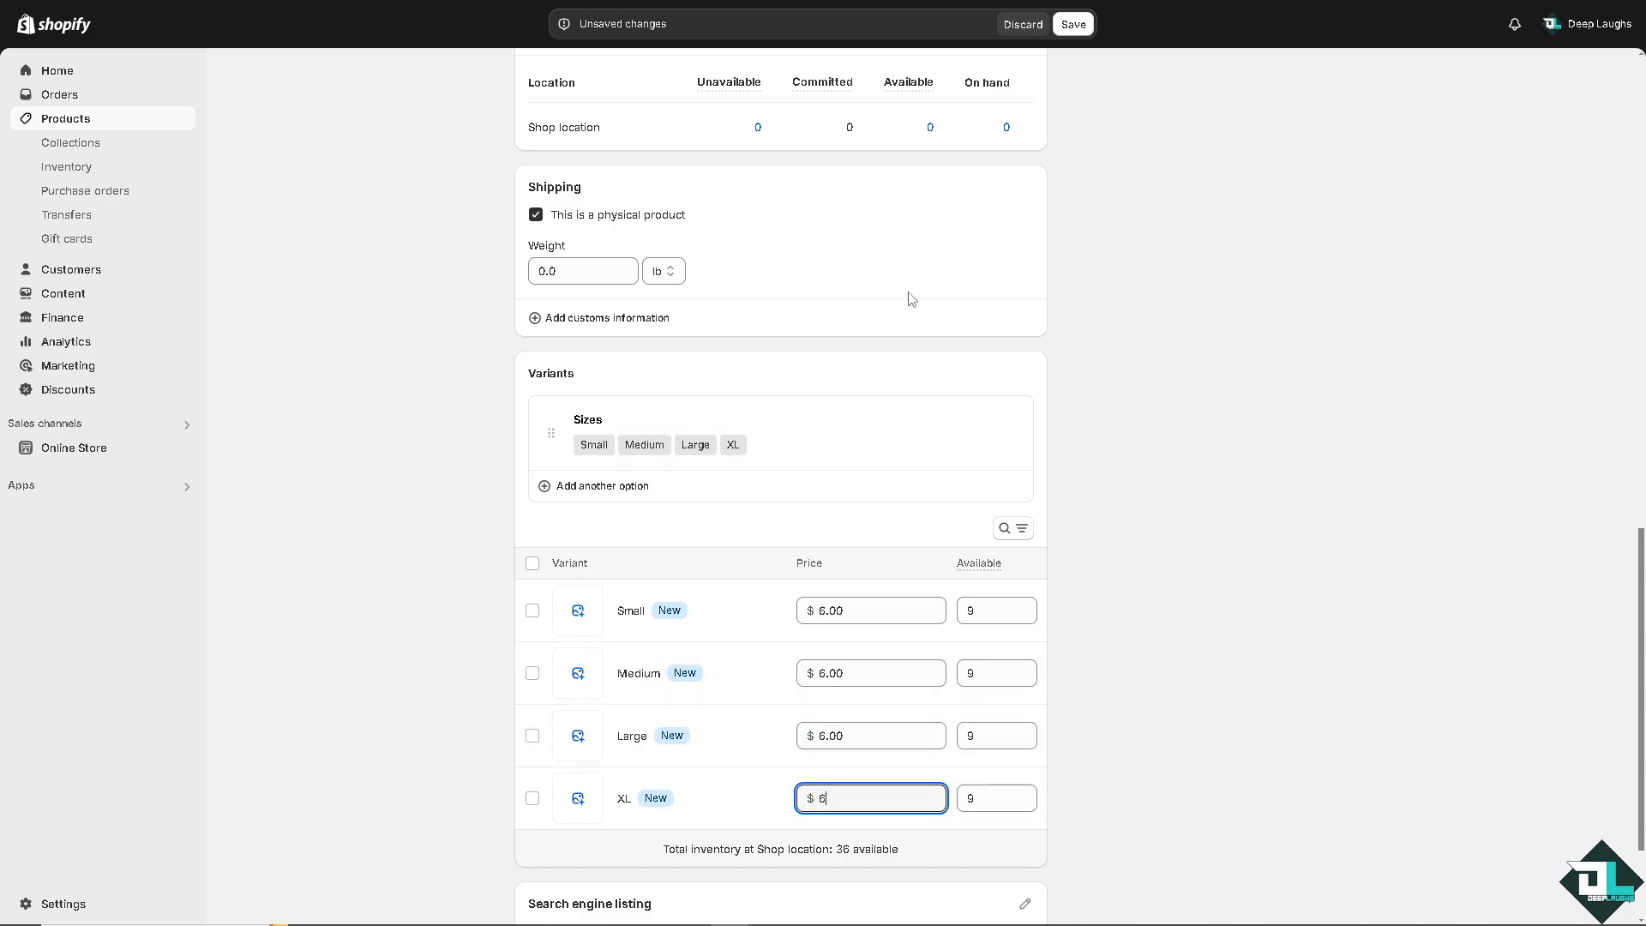
left_click(1078, 26)
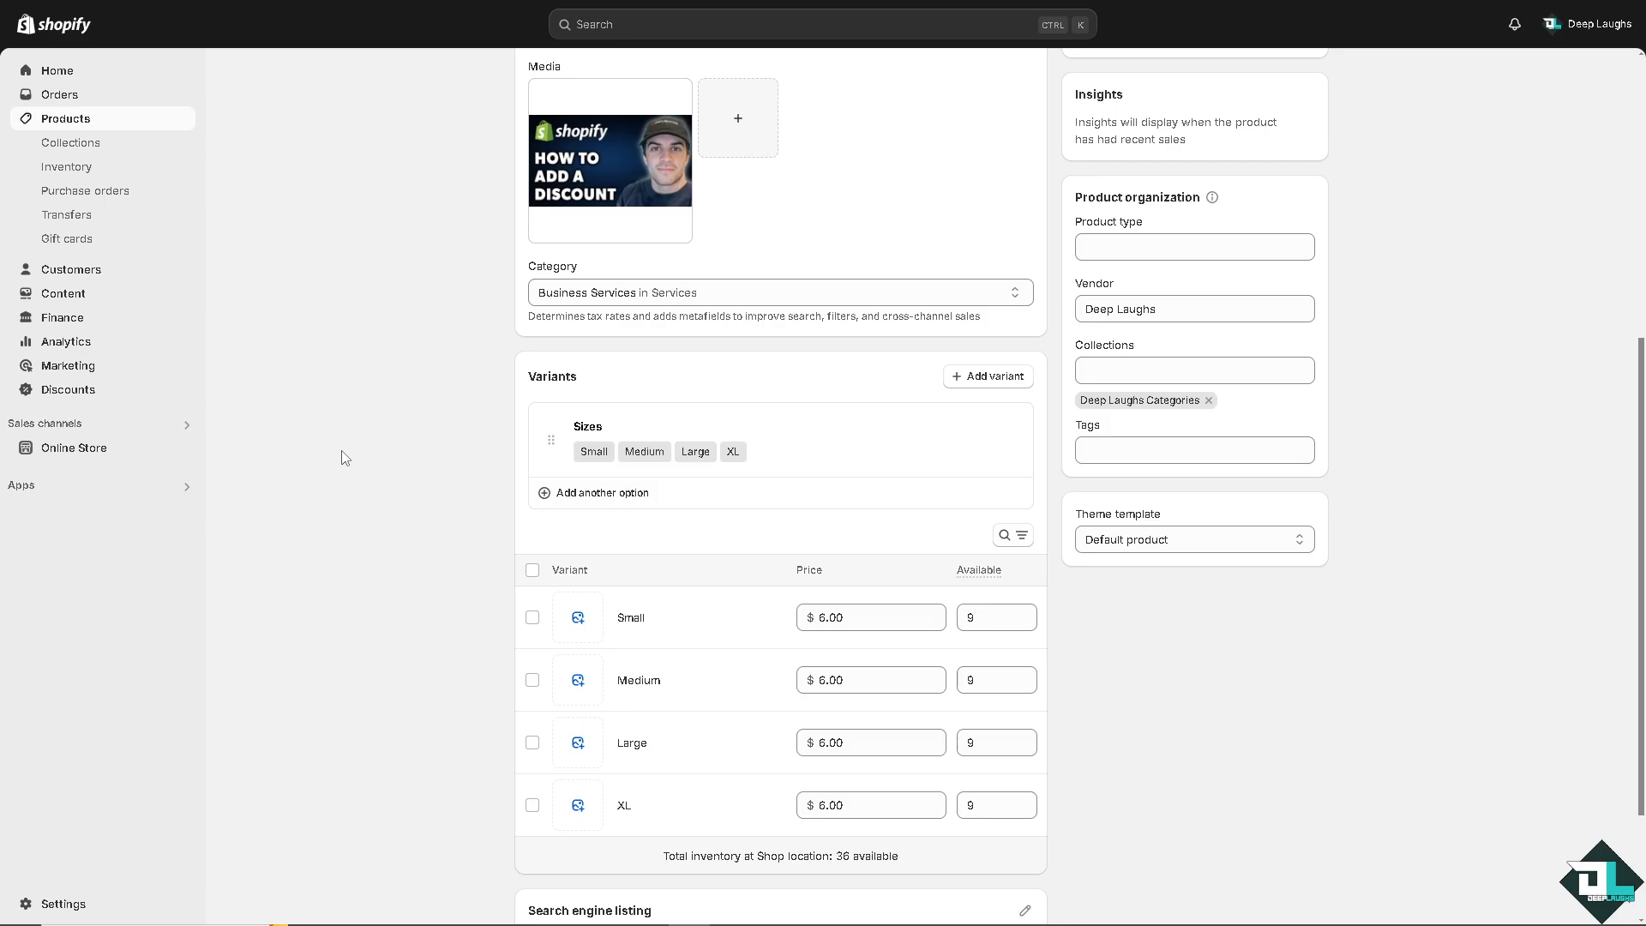
Go to Discounts and start creating a new discount.
scroll(340, 454, "up", 2)
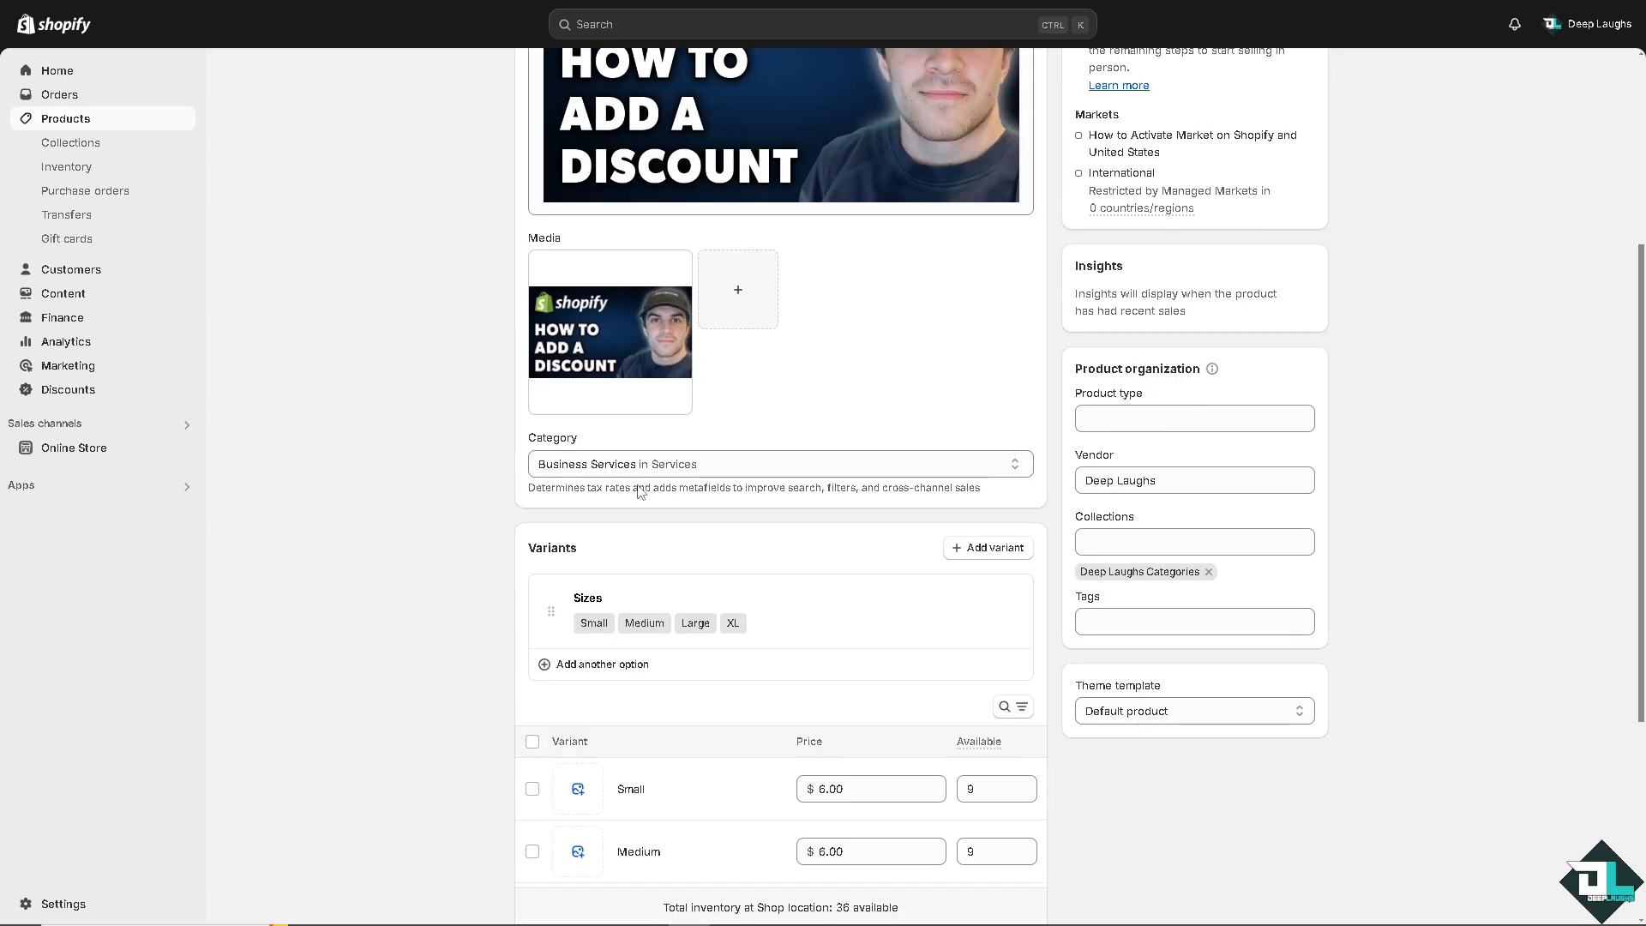
scroll(576, 497, "up", 2)
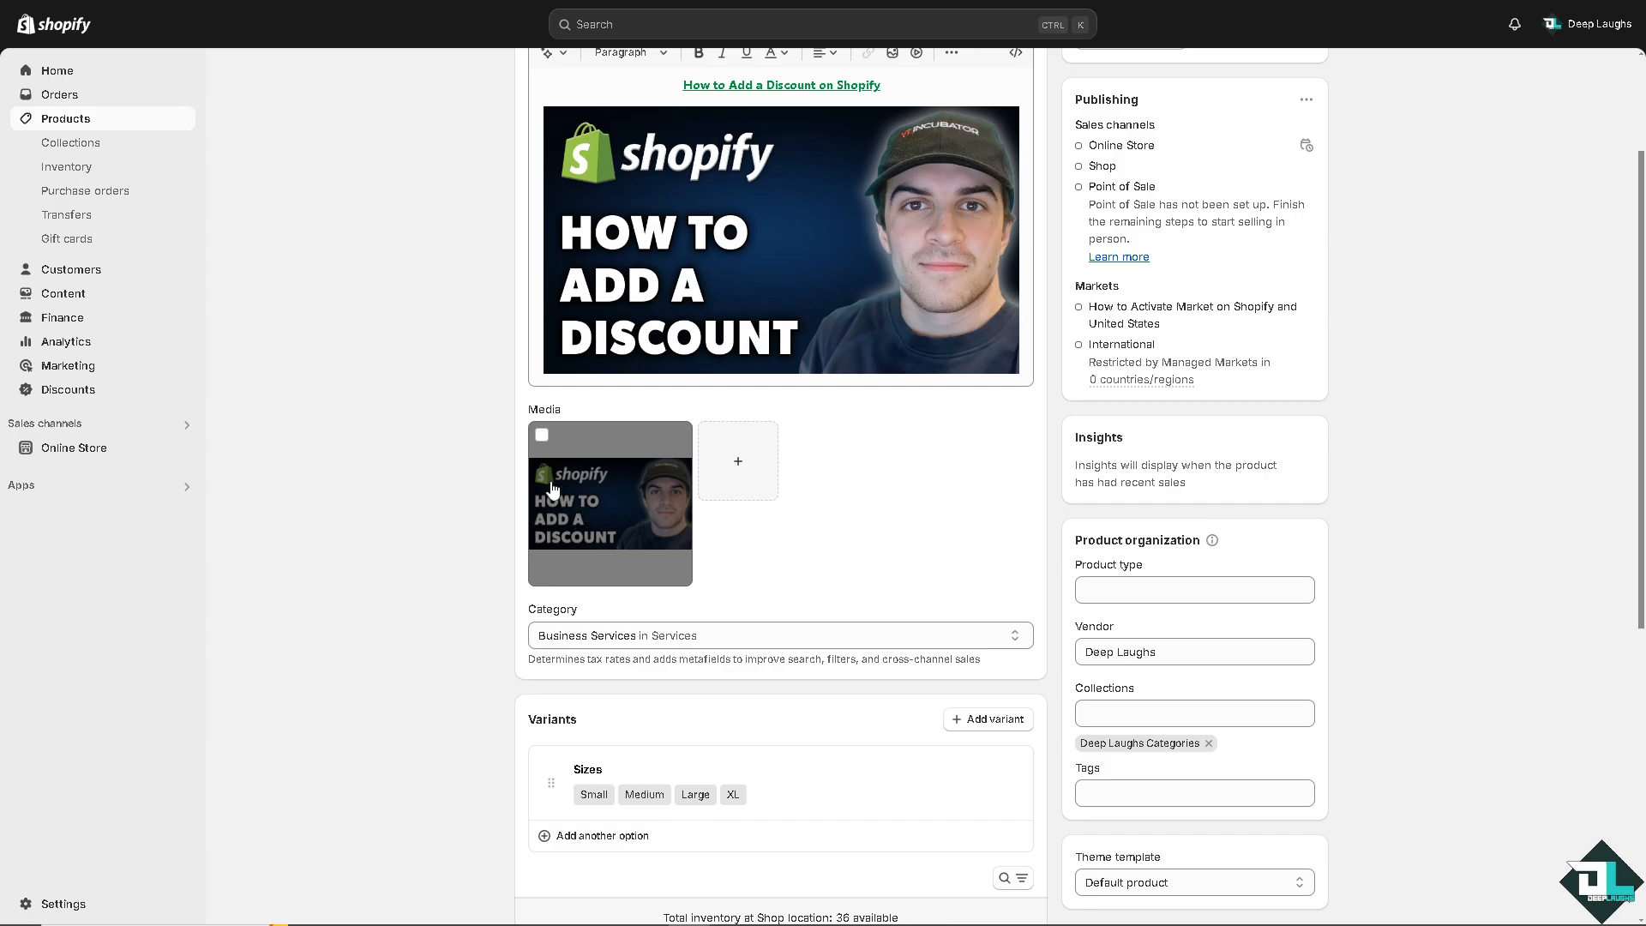
scroll(551, 488, "up", 2)
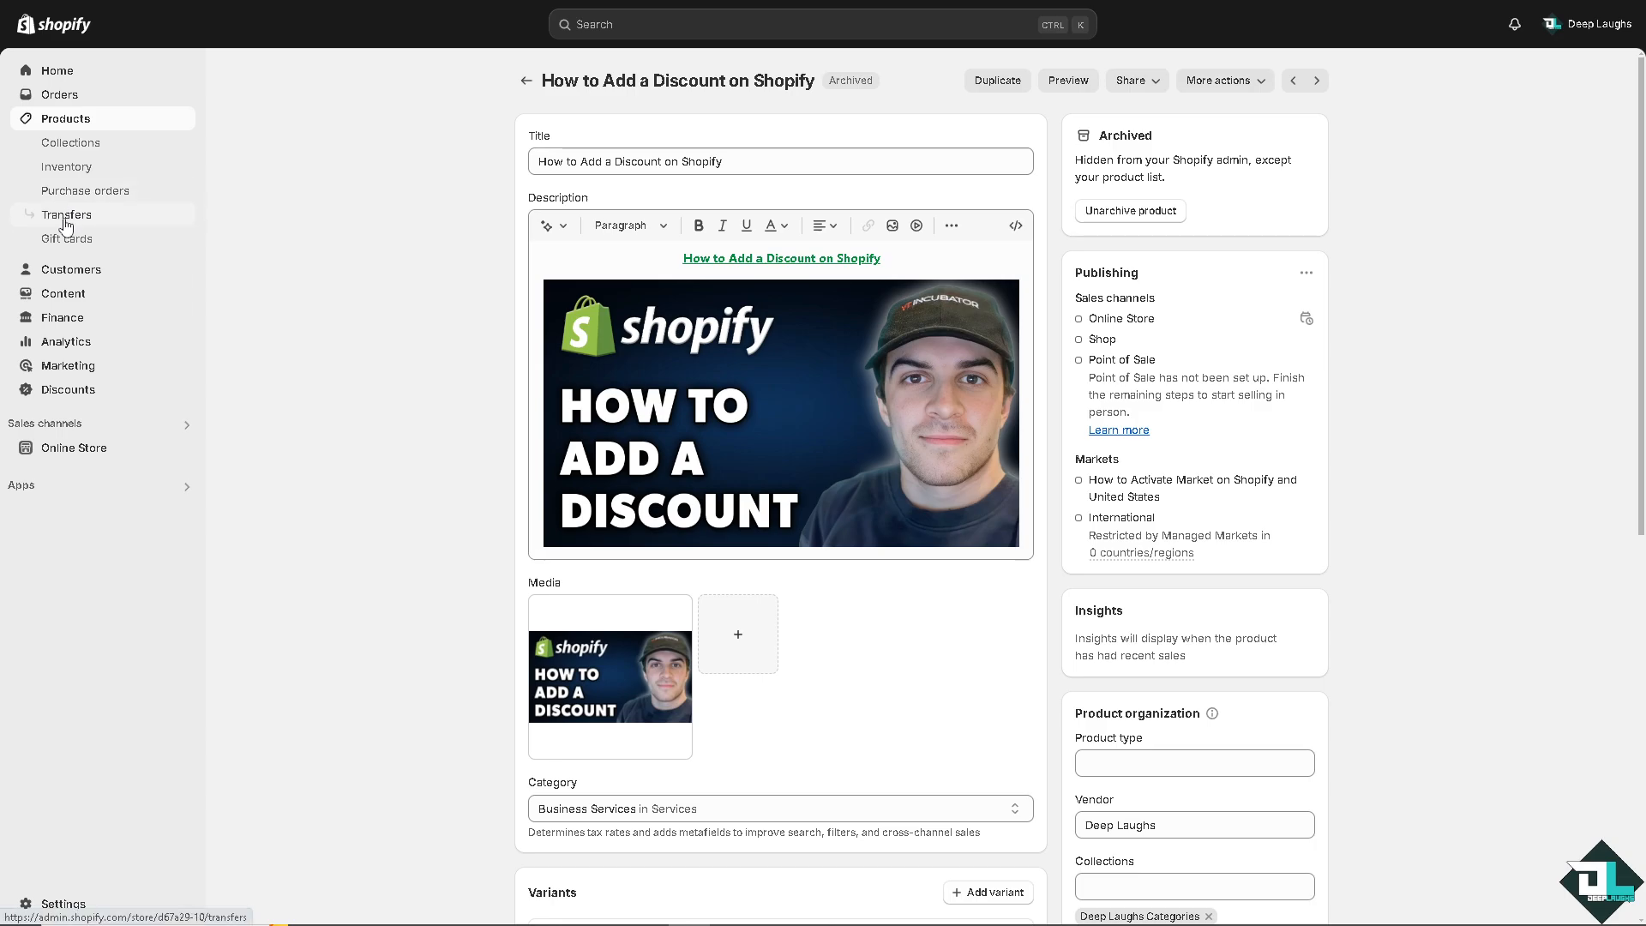
left_click(70, 388)
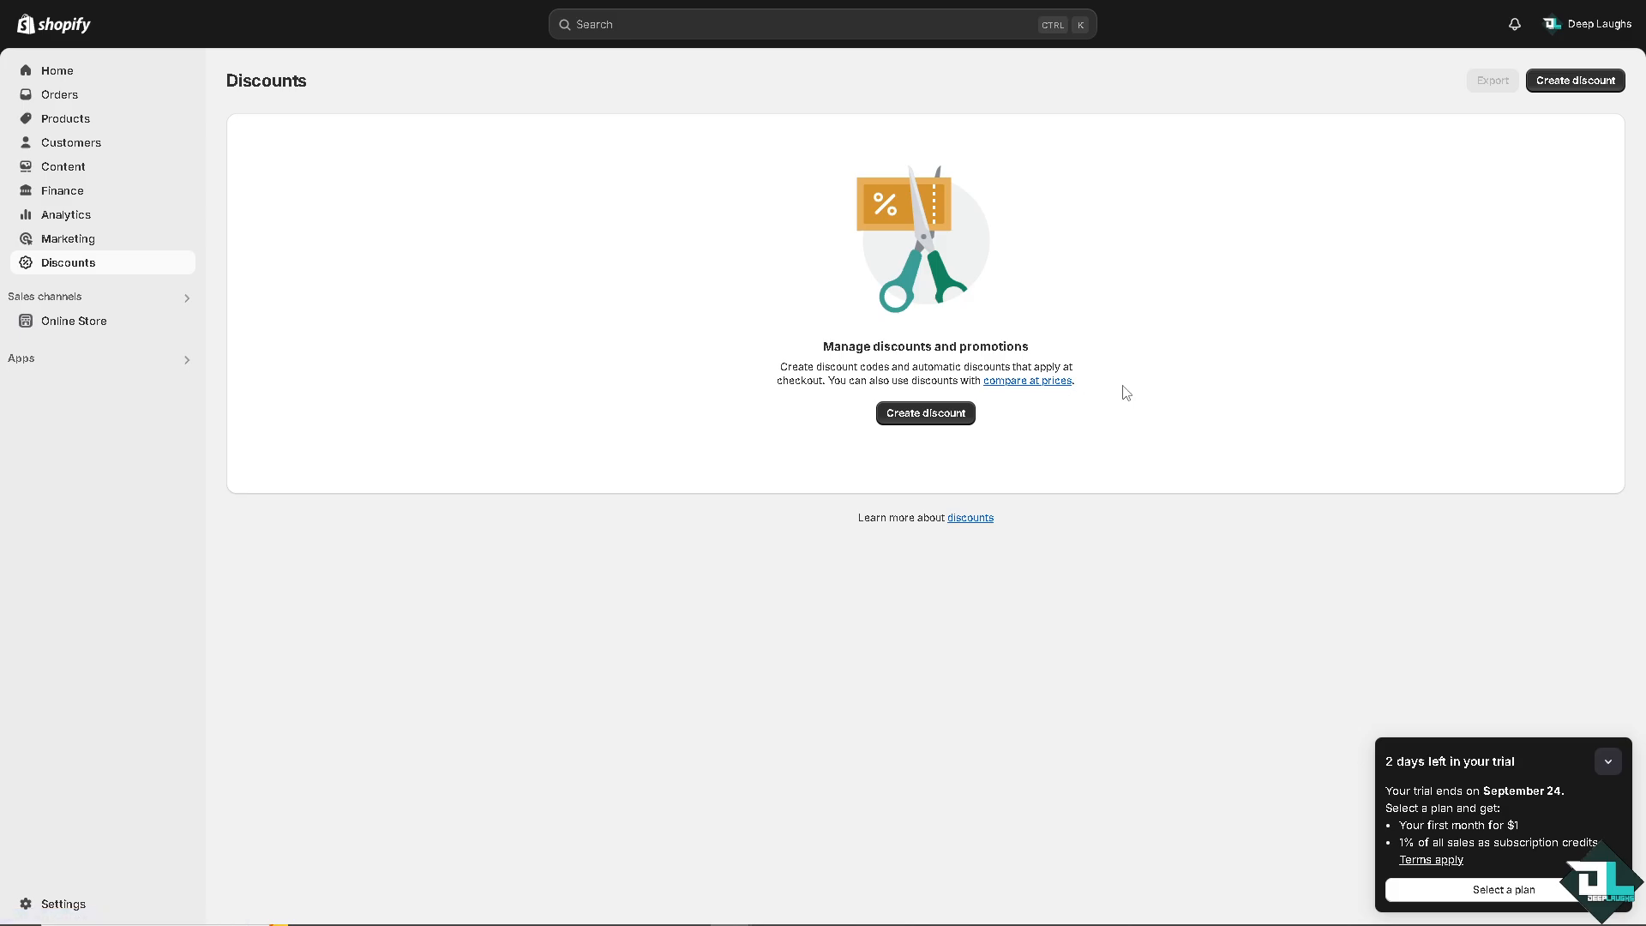
left_click(1565, 85)
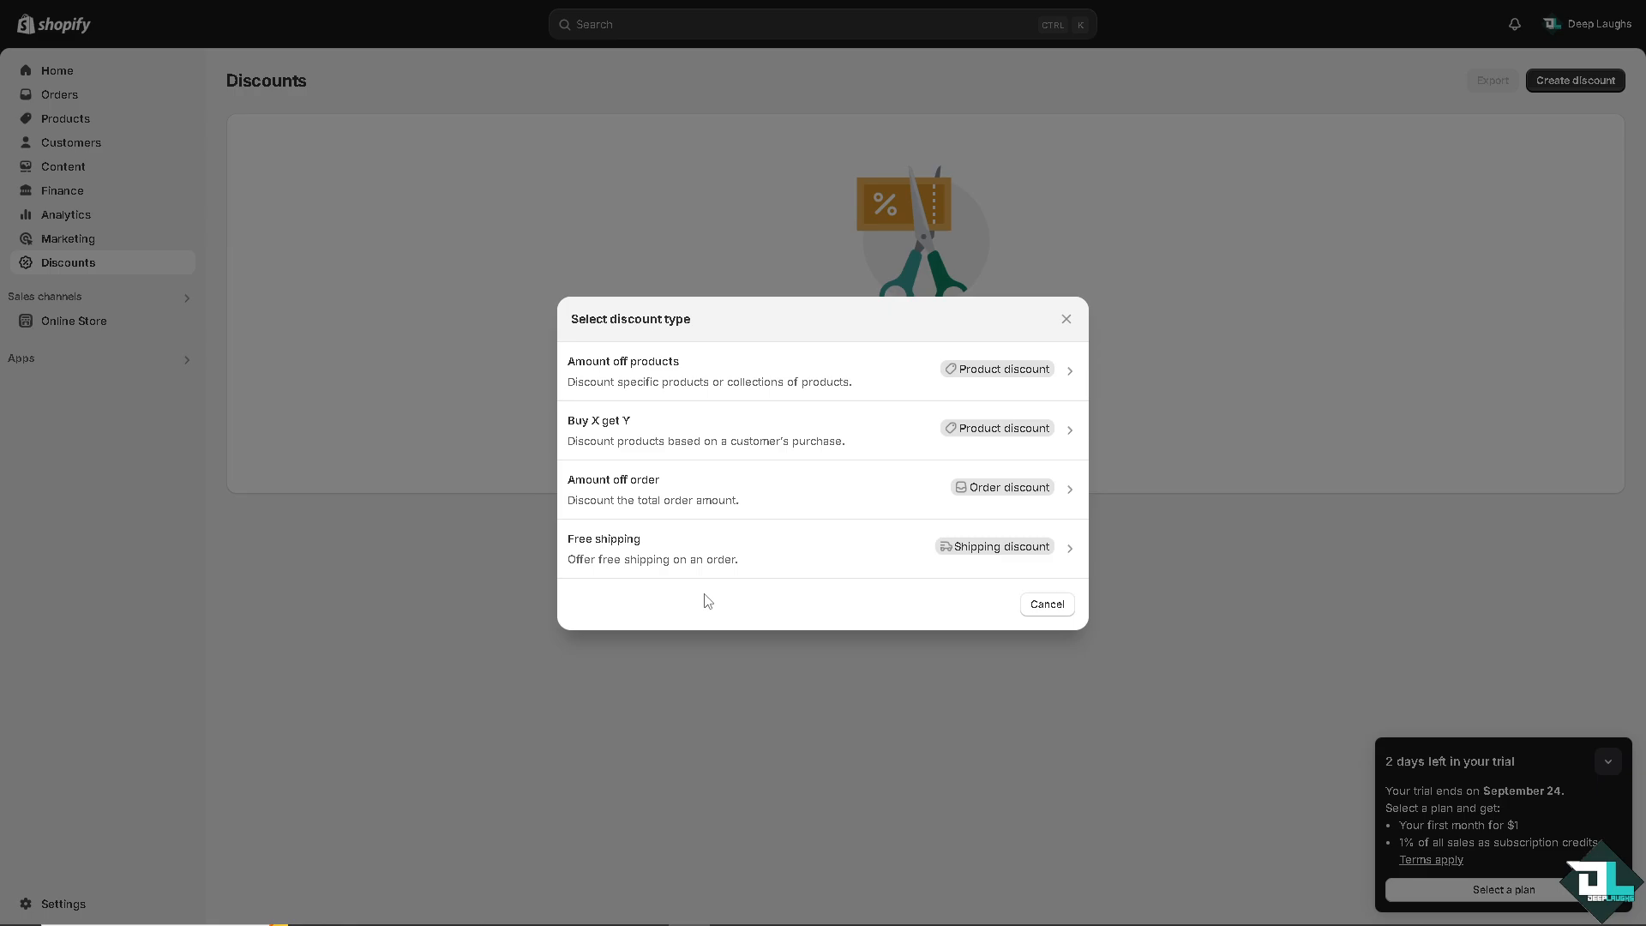
Create an Amount off products discount using the discount code method with code DeepLaughs69.
left_click(774, 370)
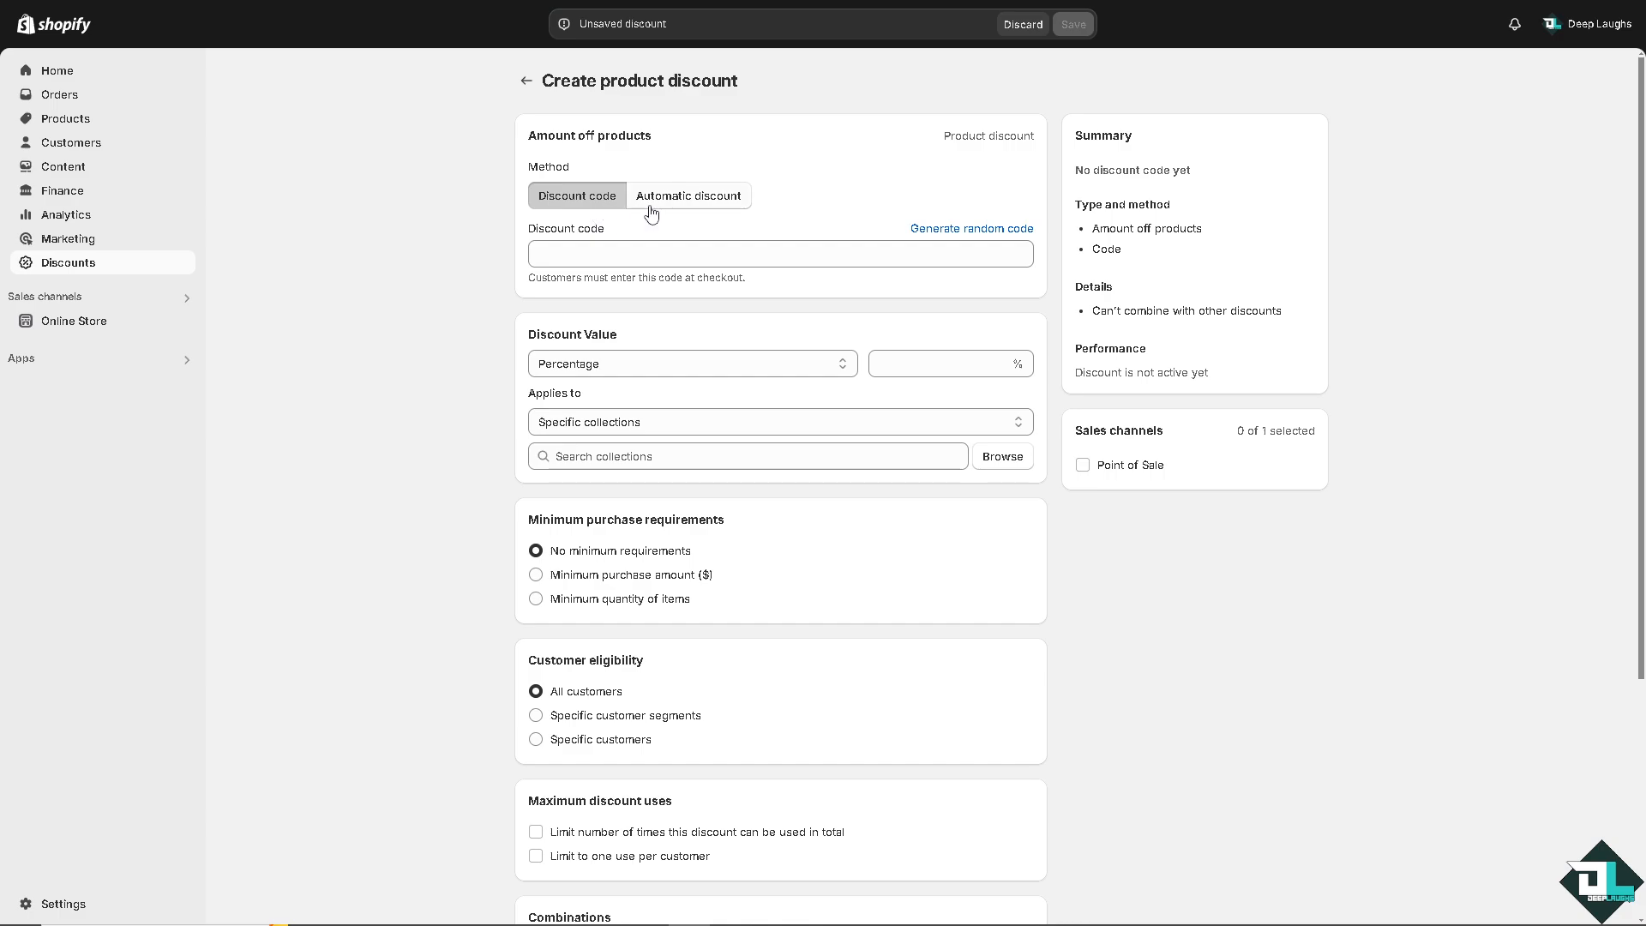
left_click(691, 202)
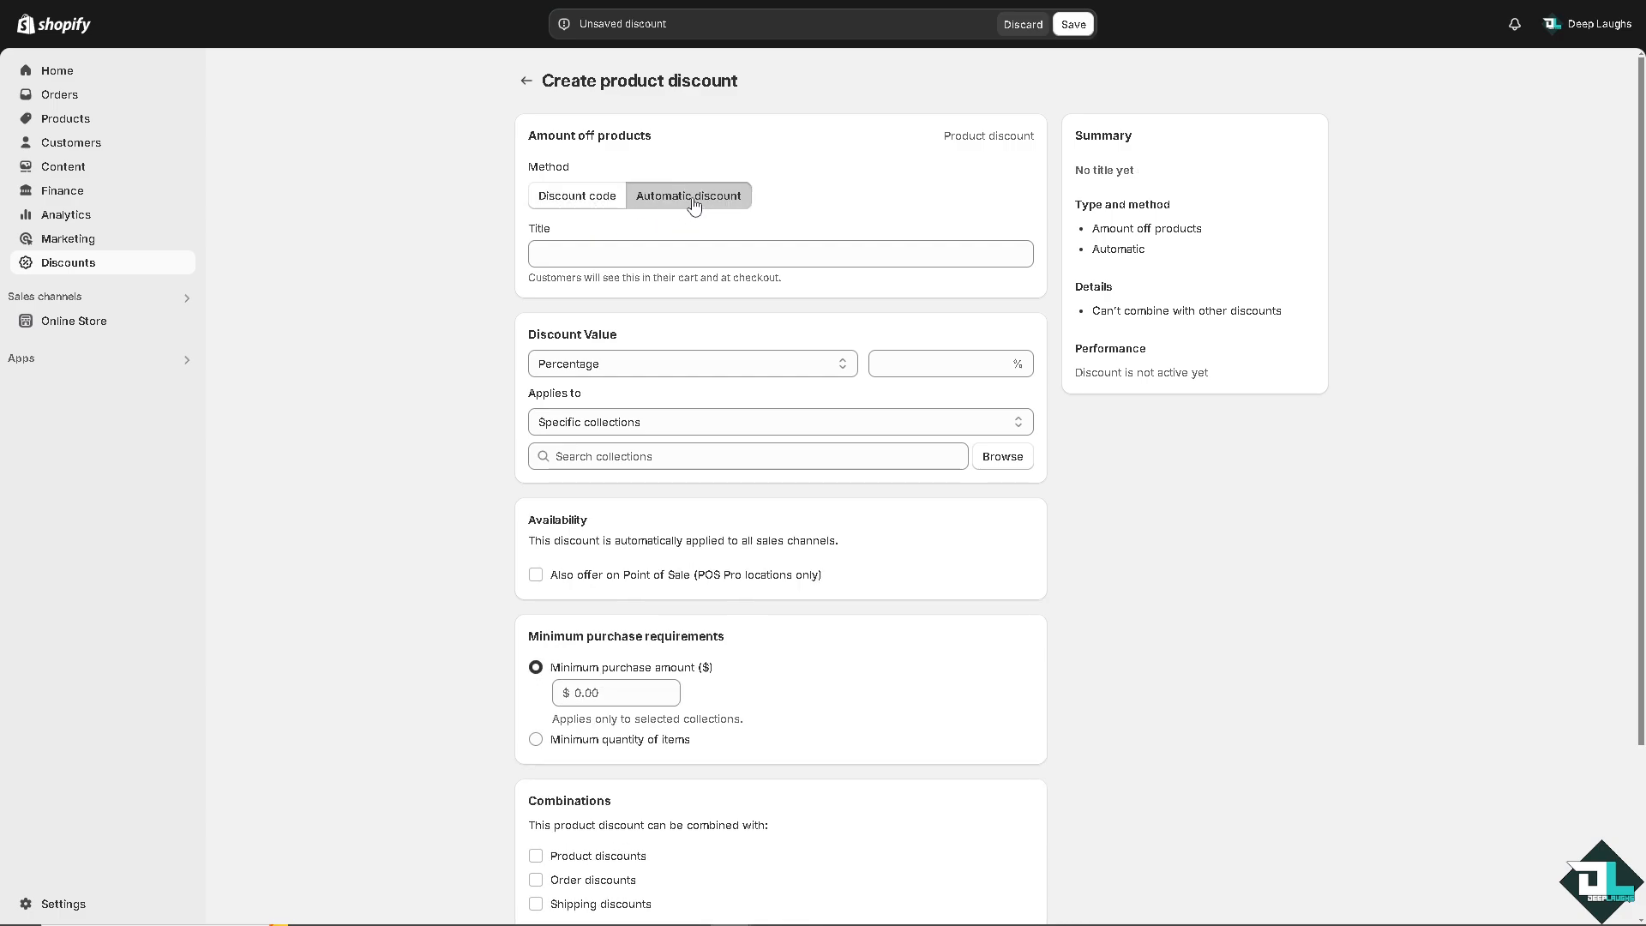
left_click(573, 201)
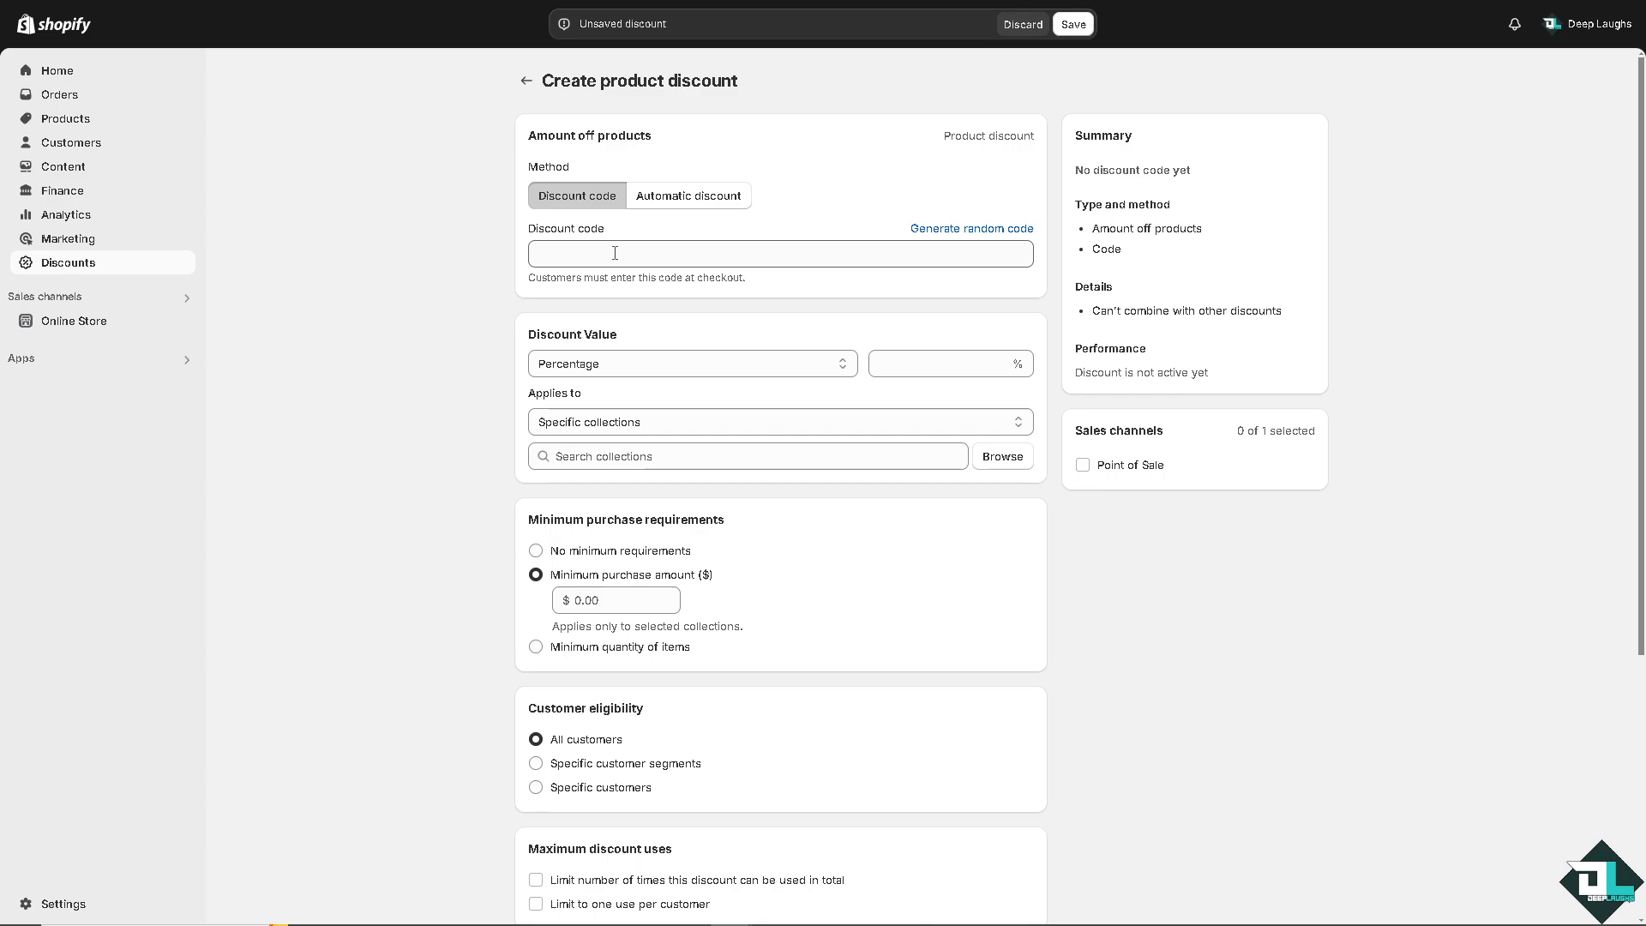
left_click(615, 253)
type("D")
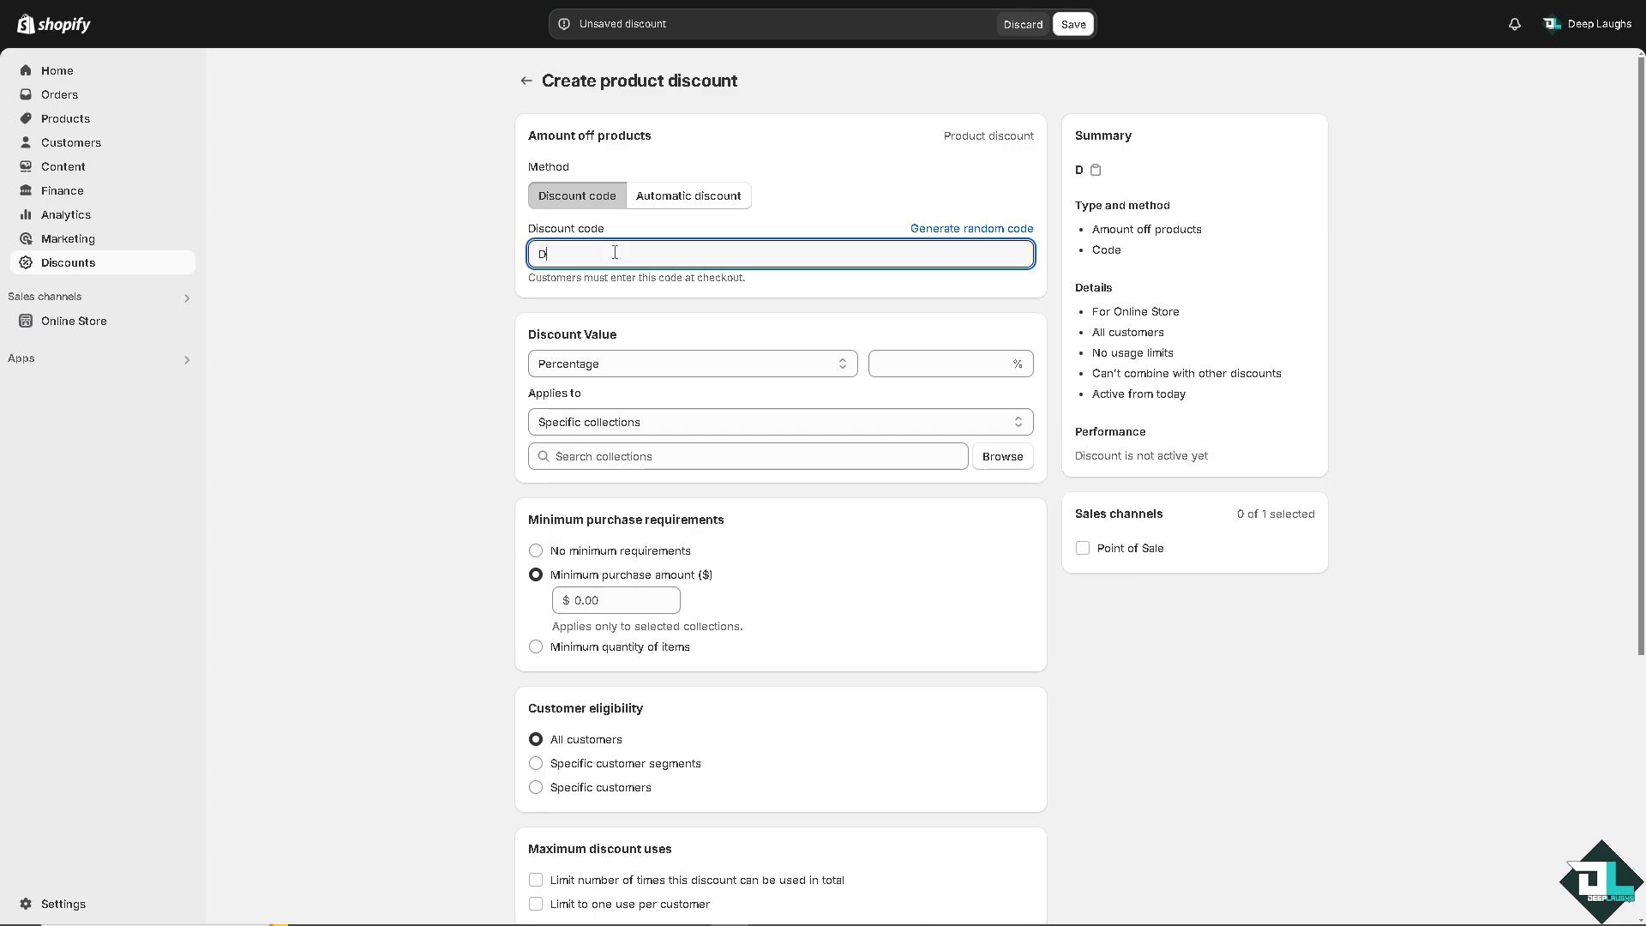
type("eepLaughs")
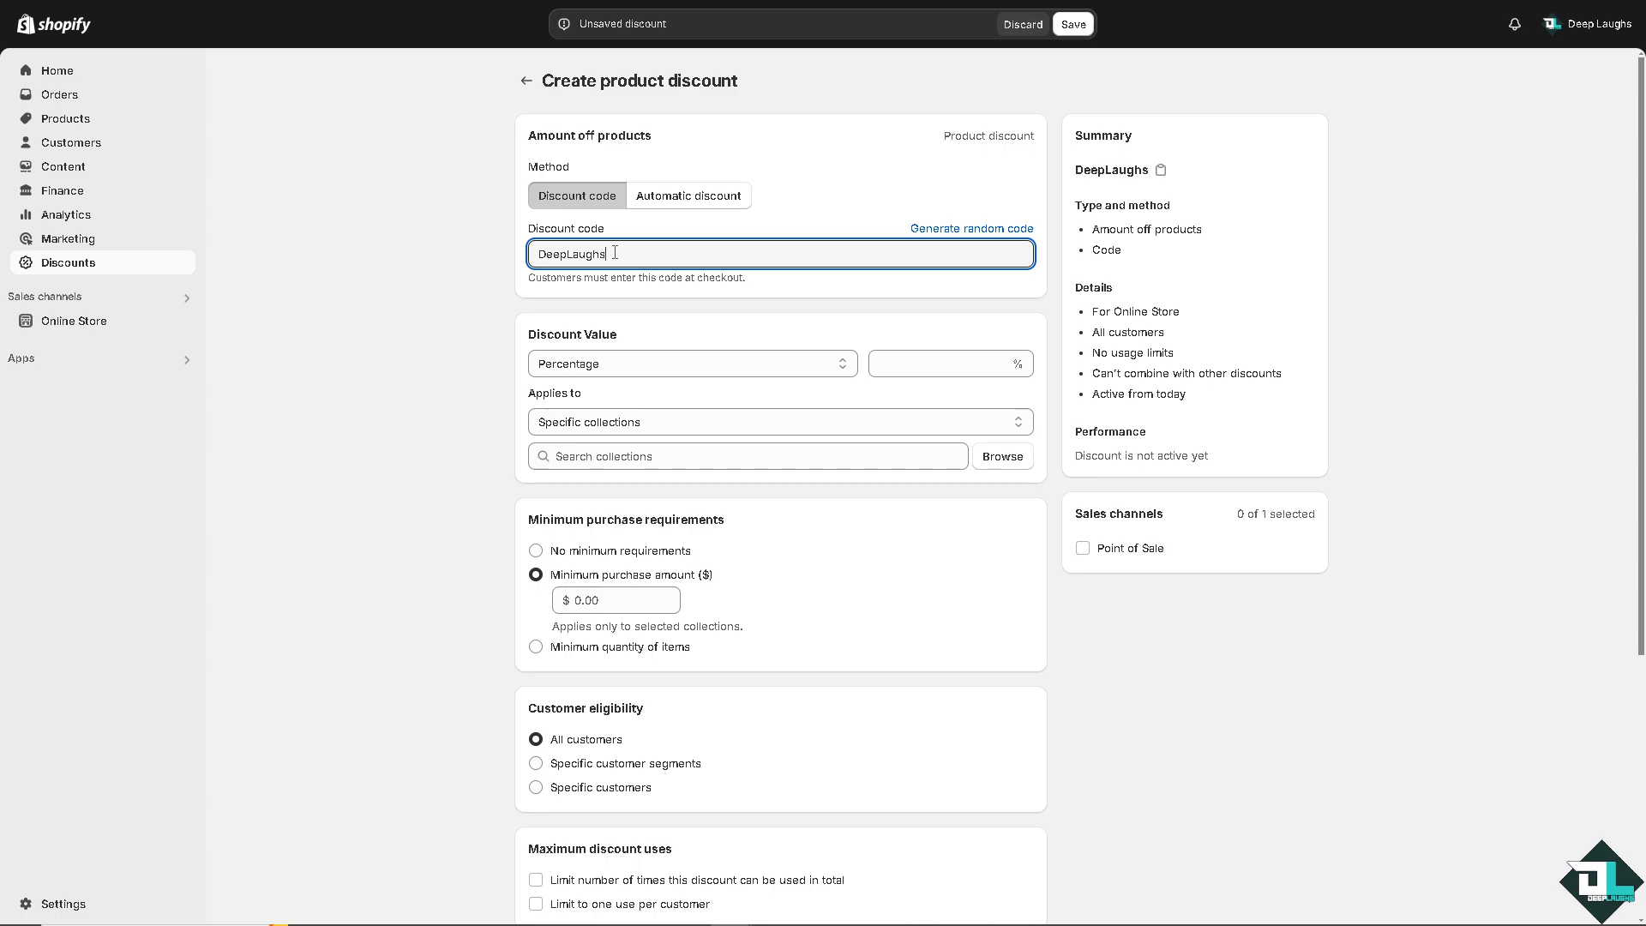
type("69")
Set the discount value to 69 percent and choose no minimum purchase requirements.
left_click(928, 361)
type("69")
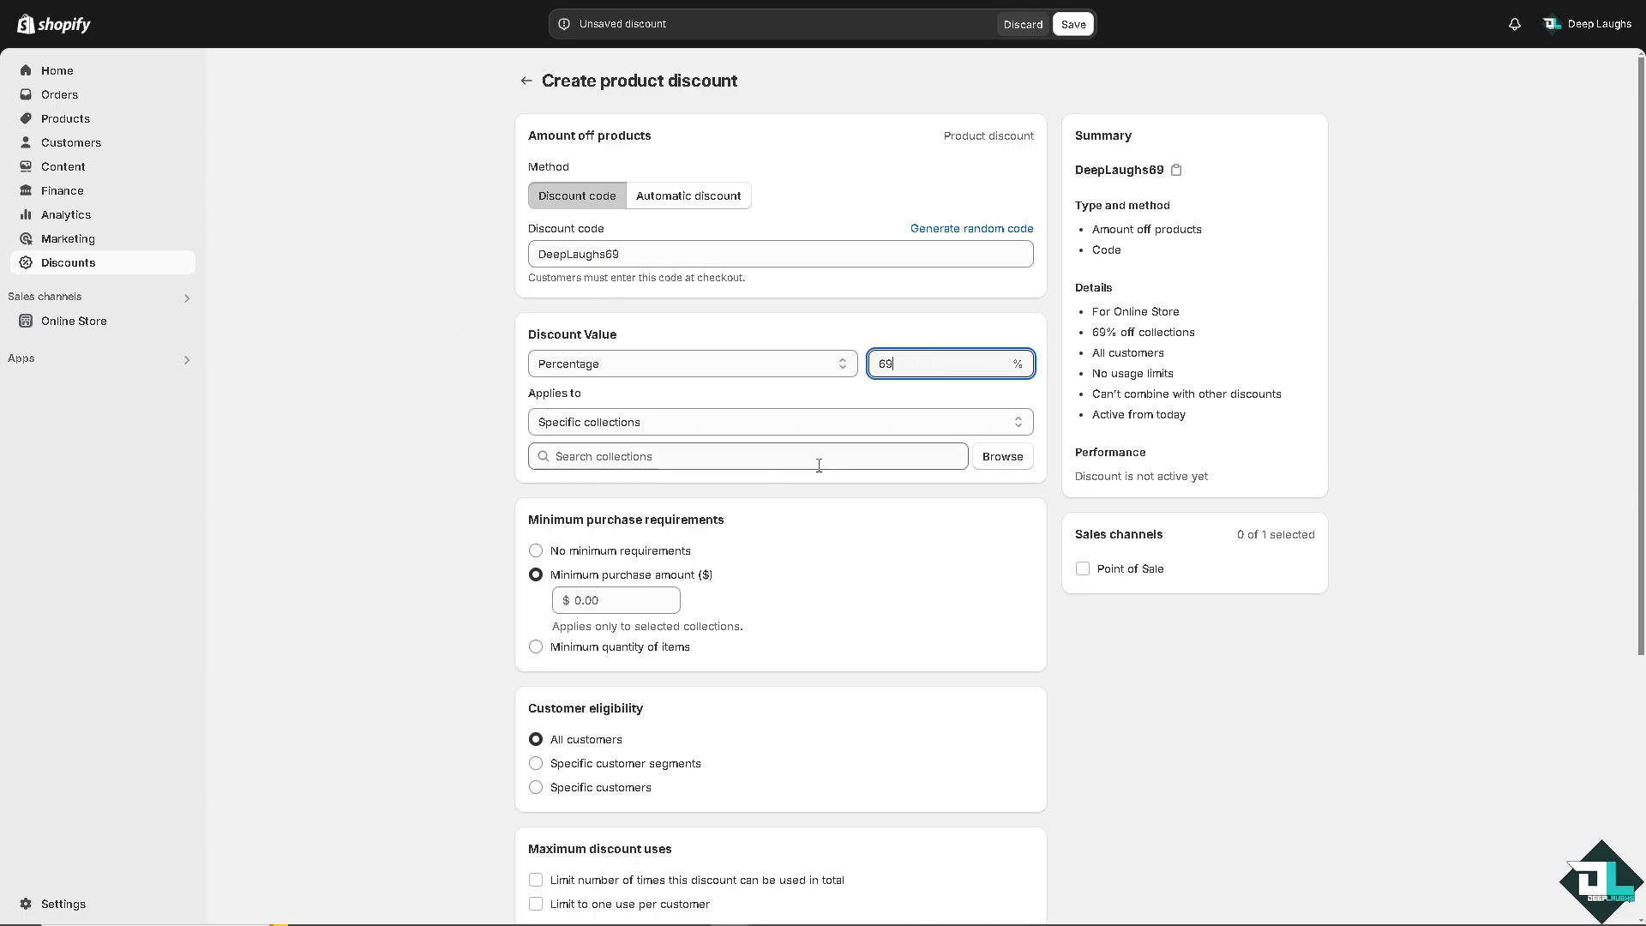
left_click(702, 429)
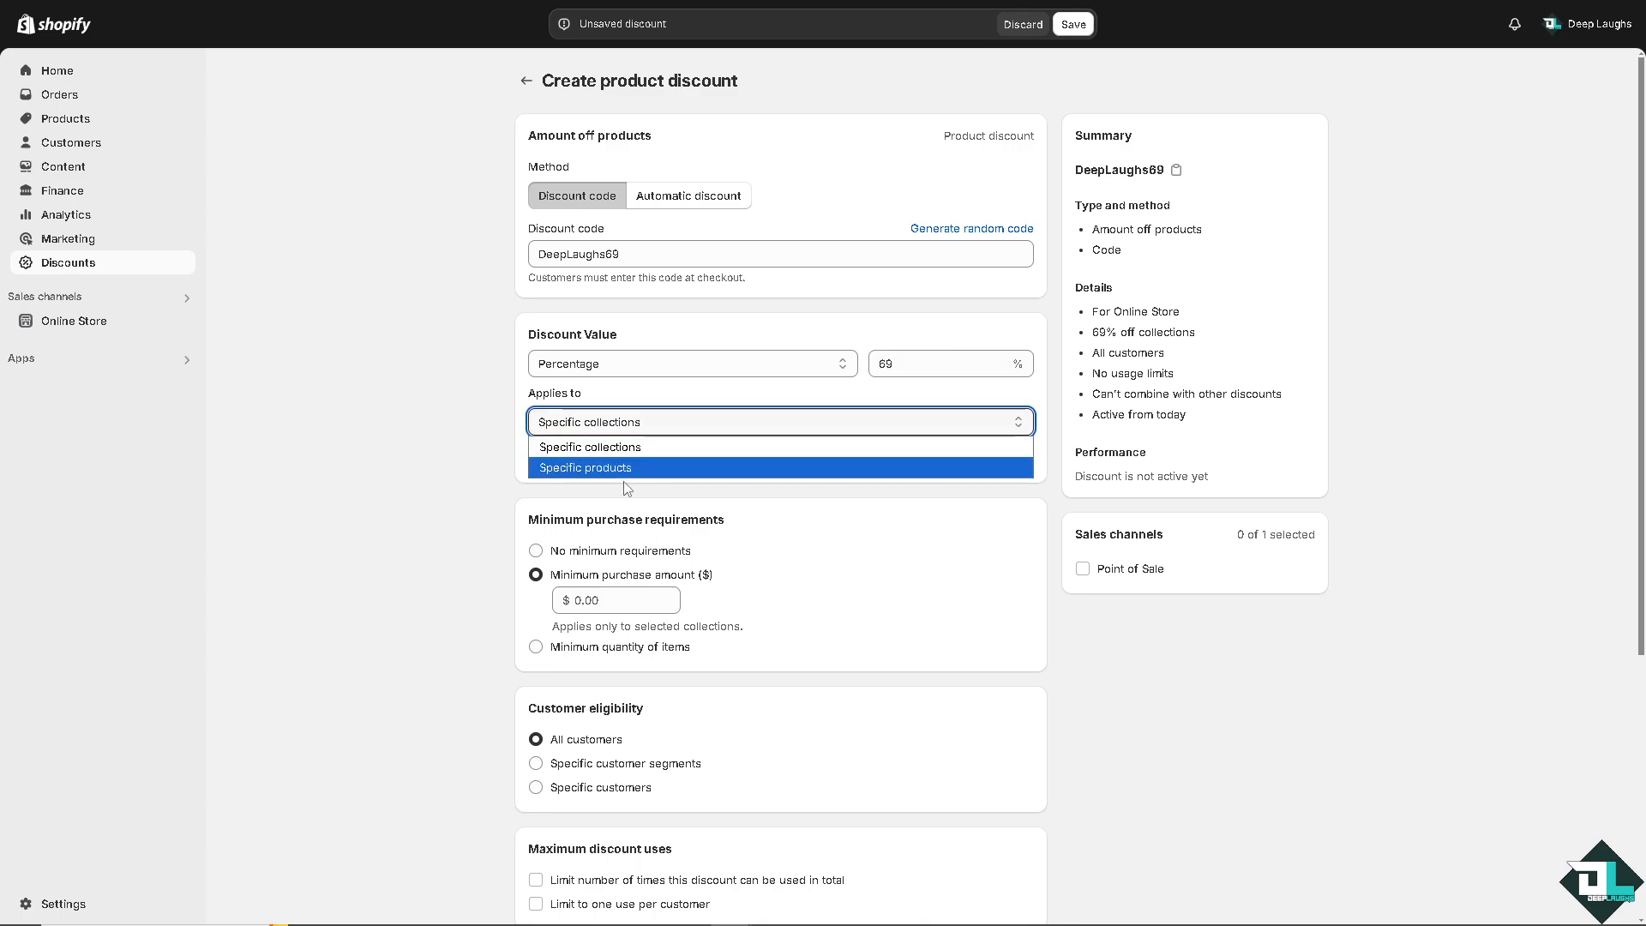
left_click(380, 445)
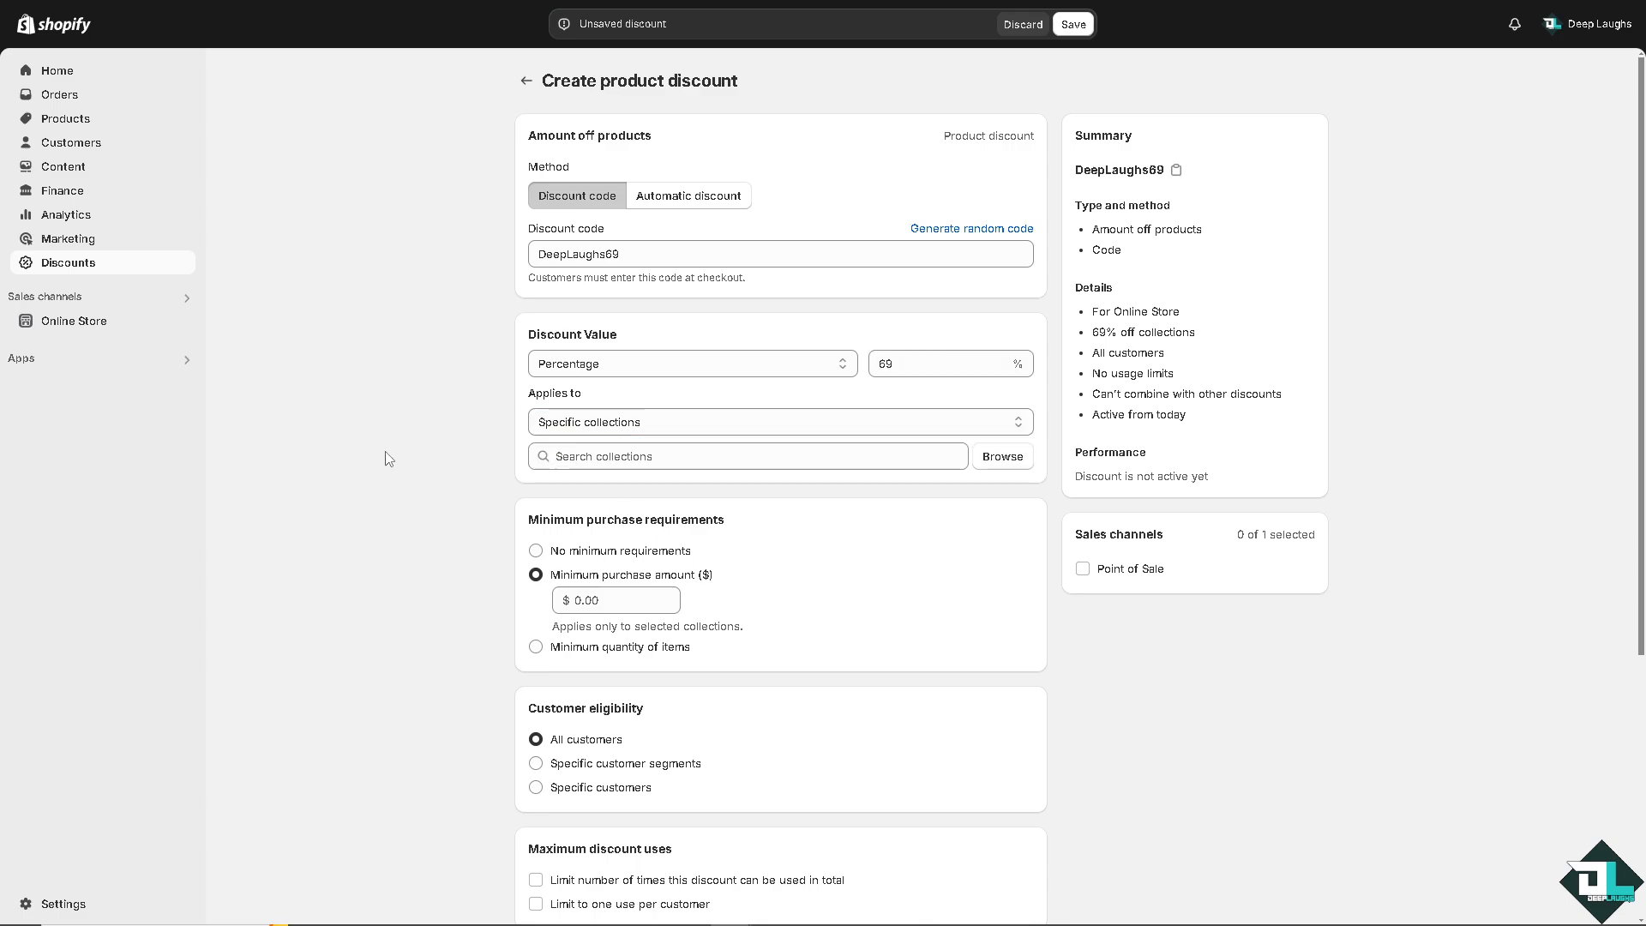
left_click(537, 552)
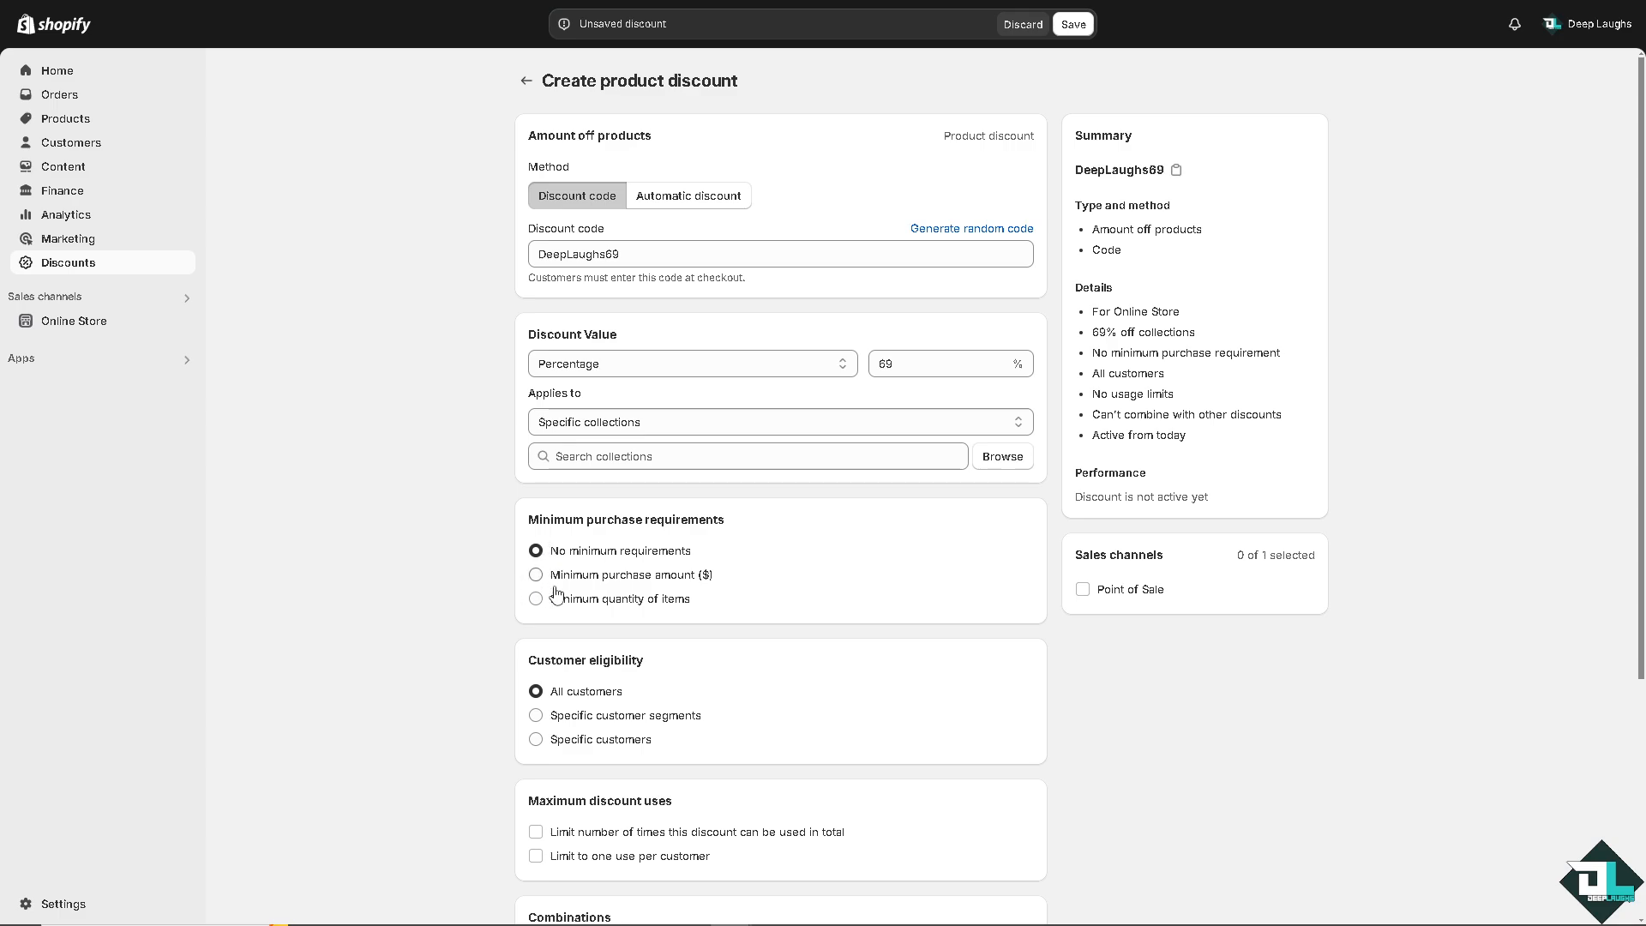
Limit the discount to one use per customer.
scroll(433, 627, "down", 2)
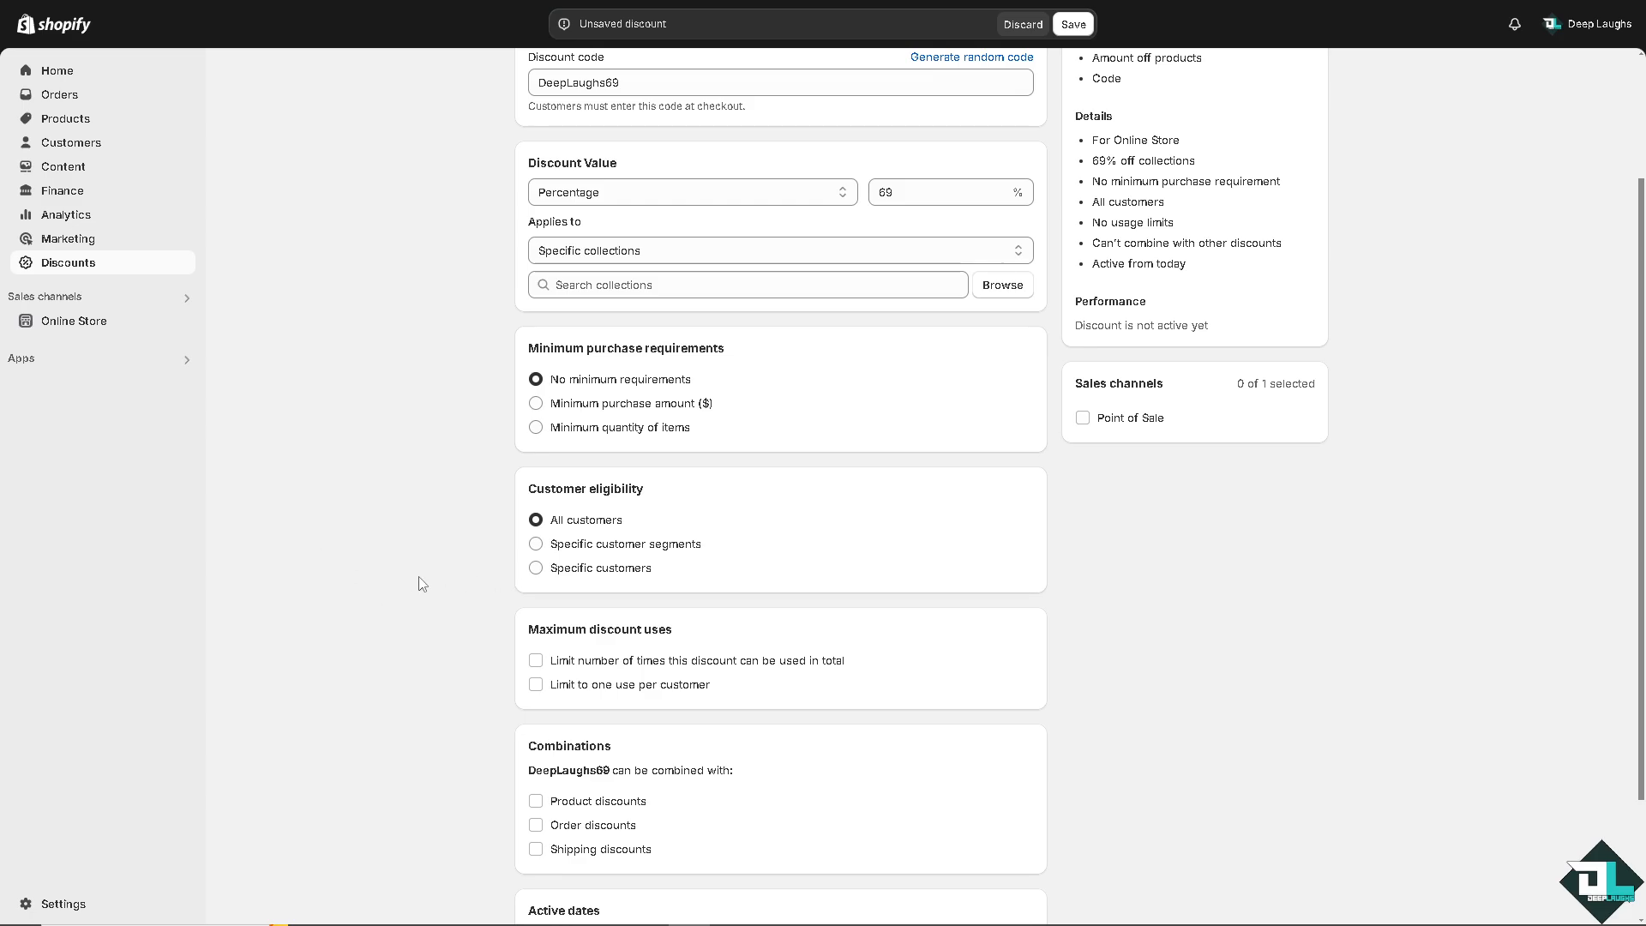
scroll(415, 580, "down", 2)
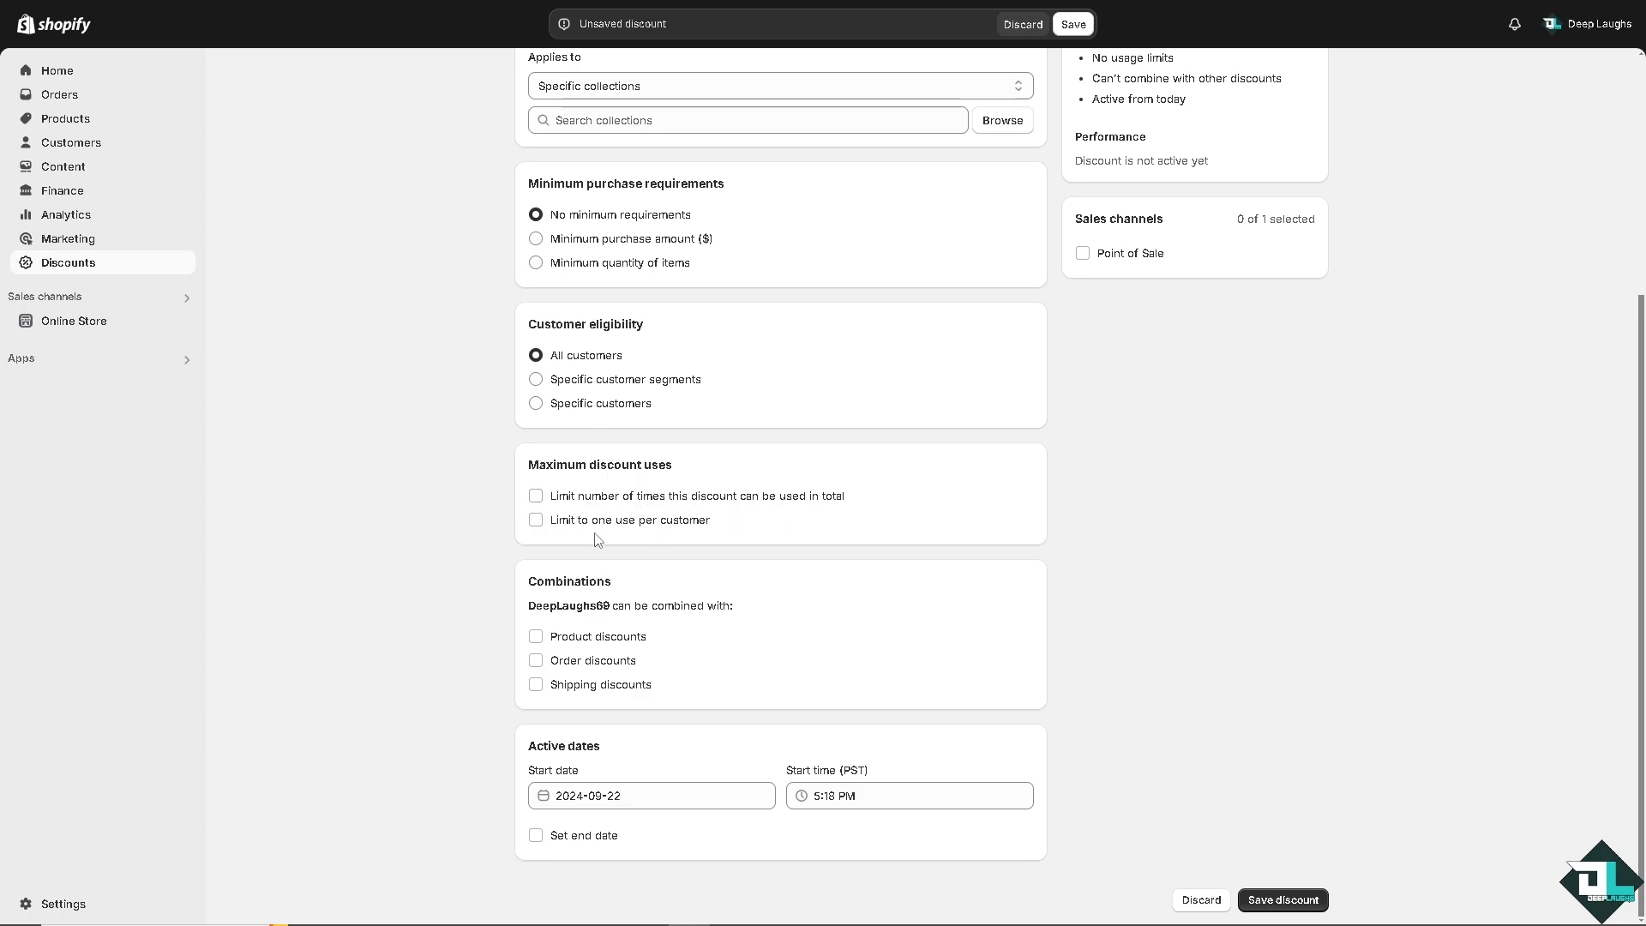
left_click(537, 522)
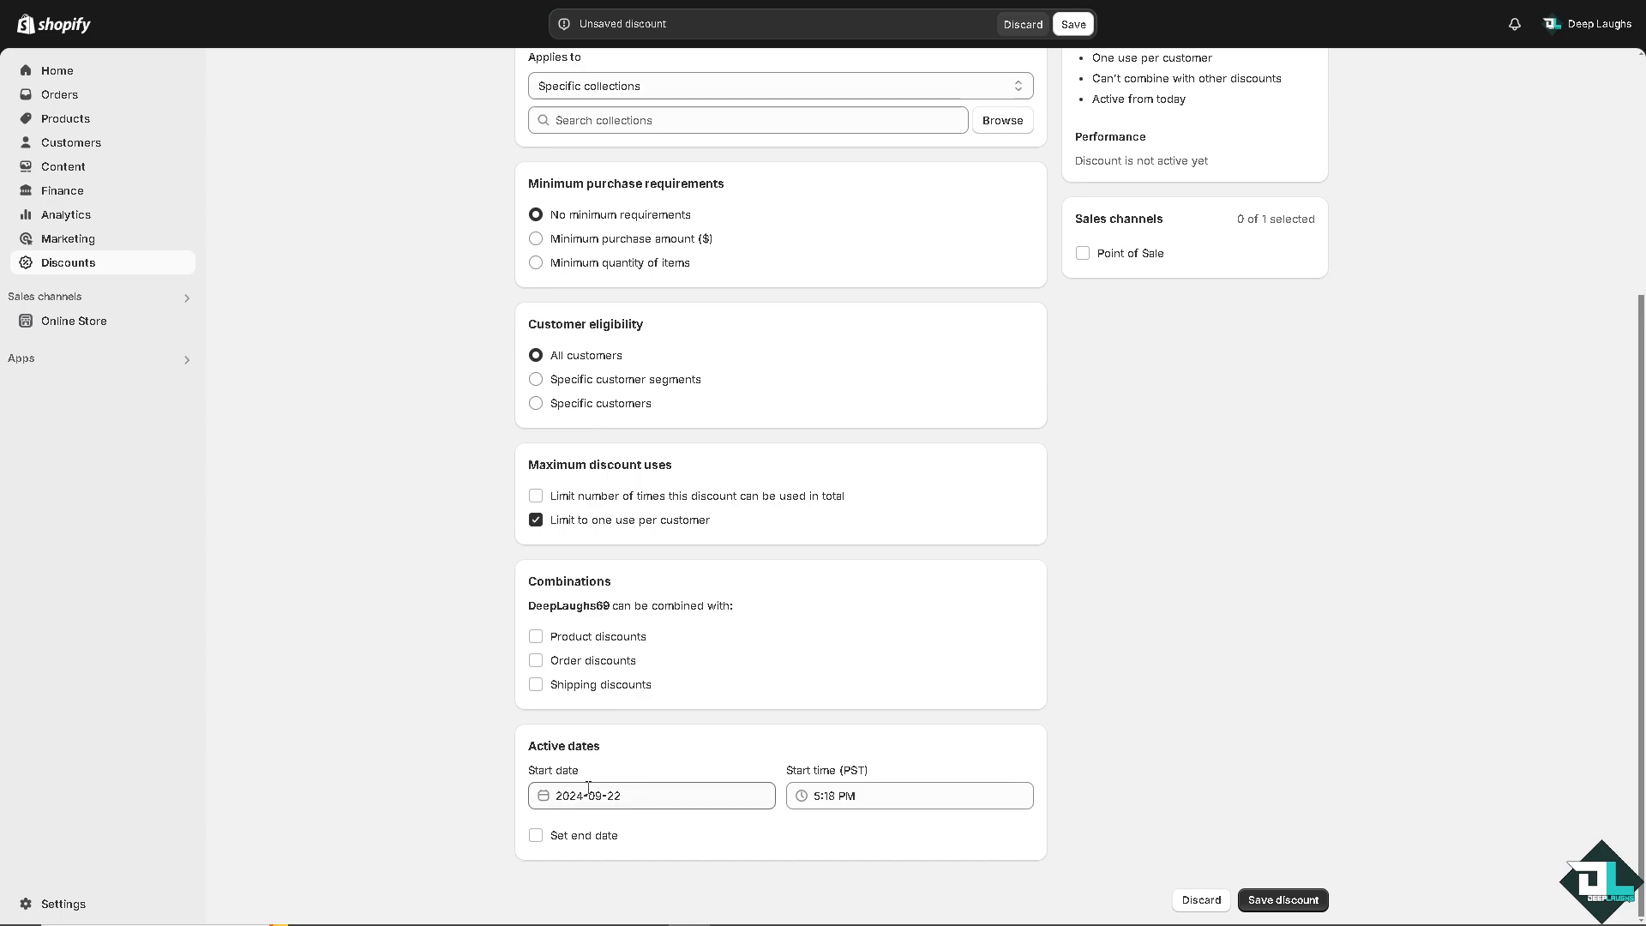
Set the active start date to 2024-09-30 and add an end date of 2024-10-01.
left_click(653, 793)
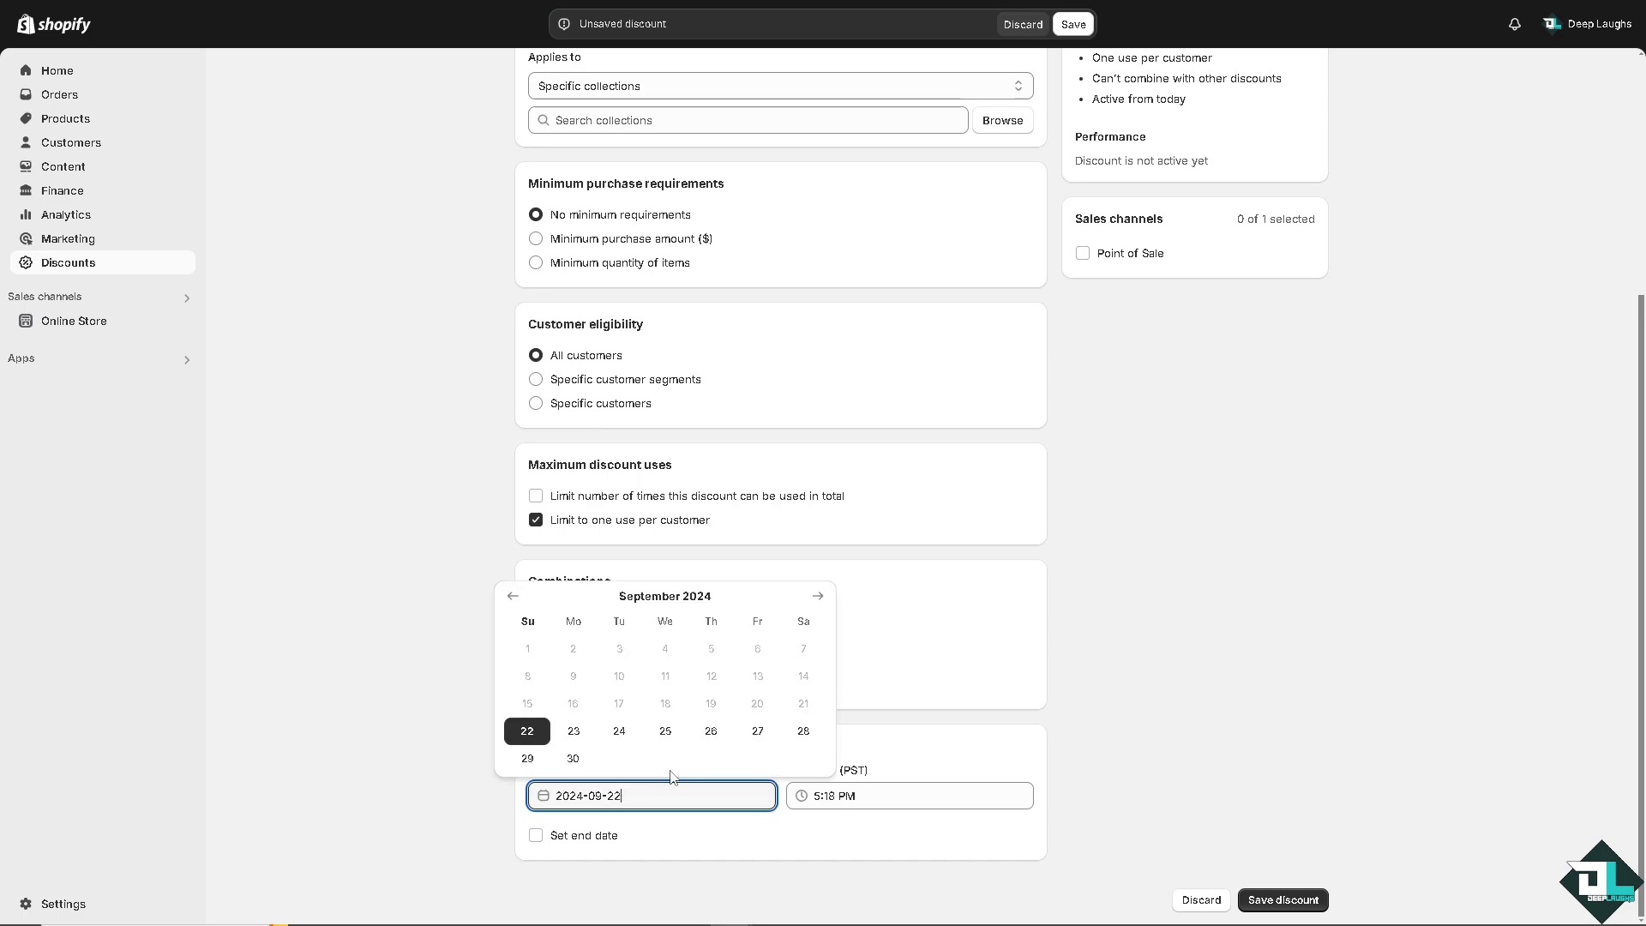
left_click(572, 759)
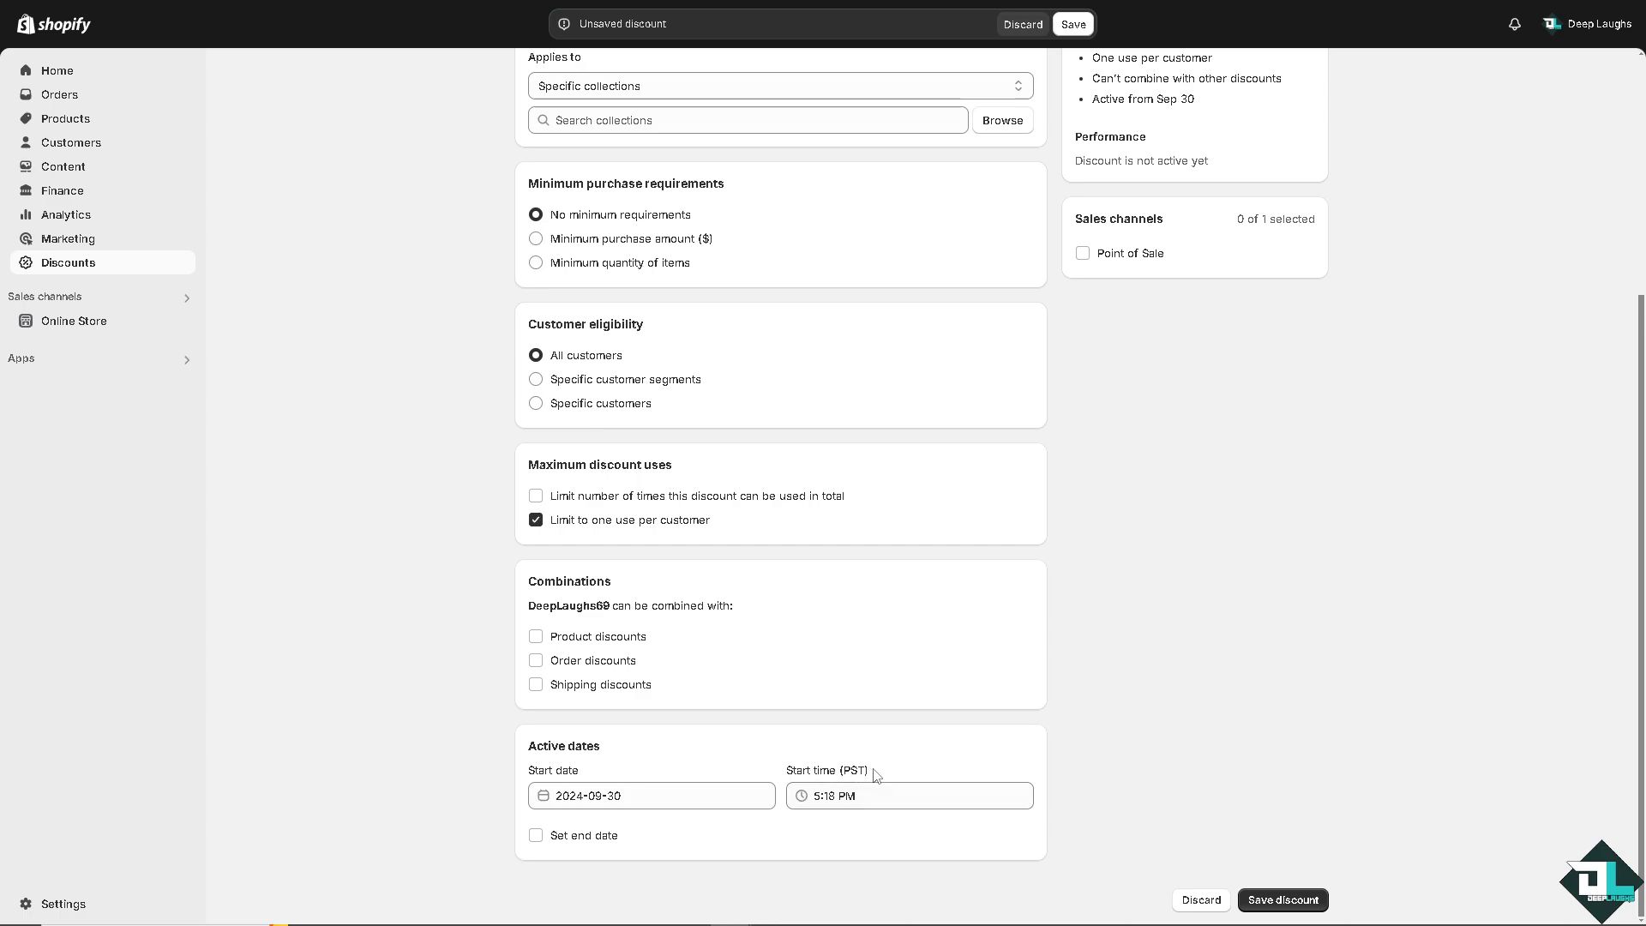
left_click(535, 835)
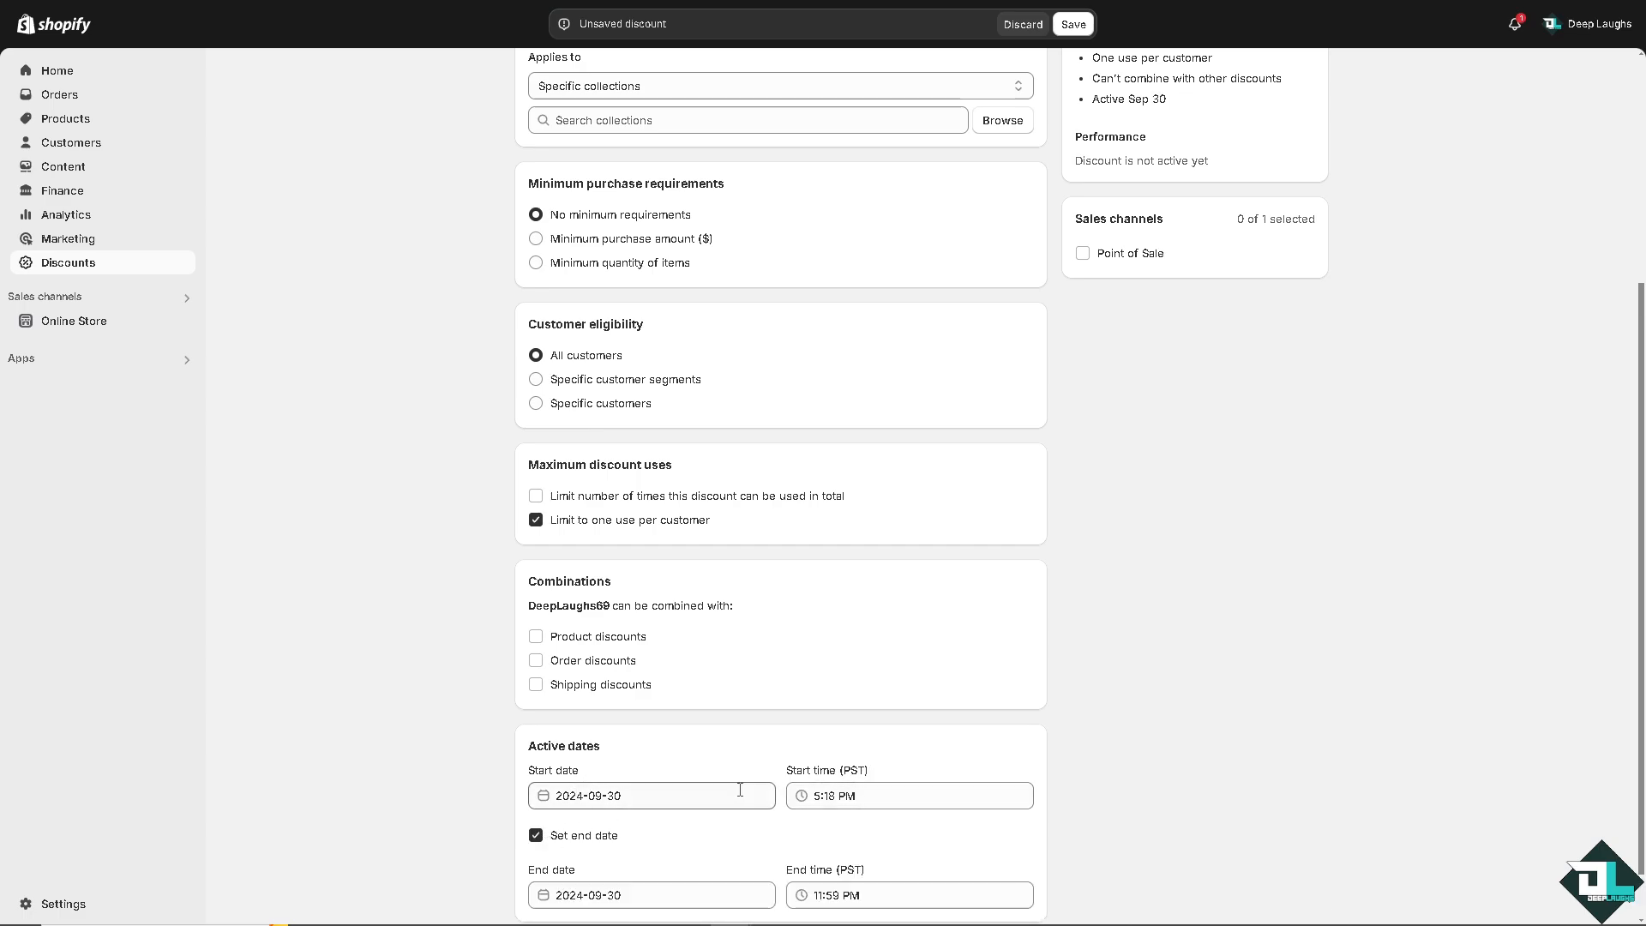
scroll(746, 793, "down", 1)
left_click(661, 829)
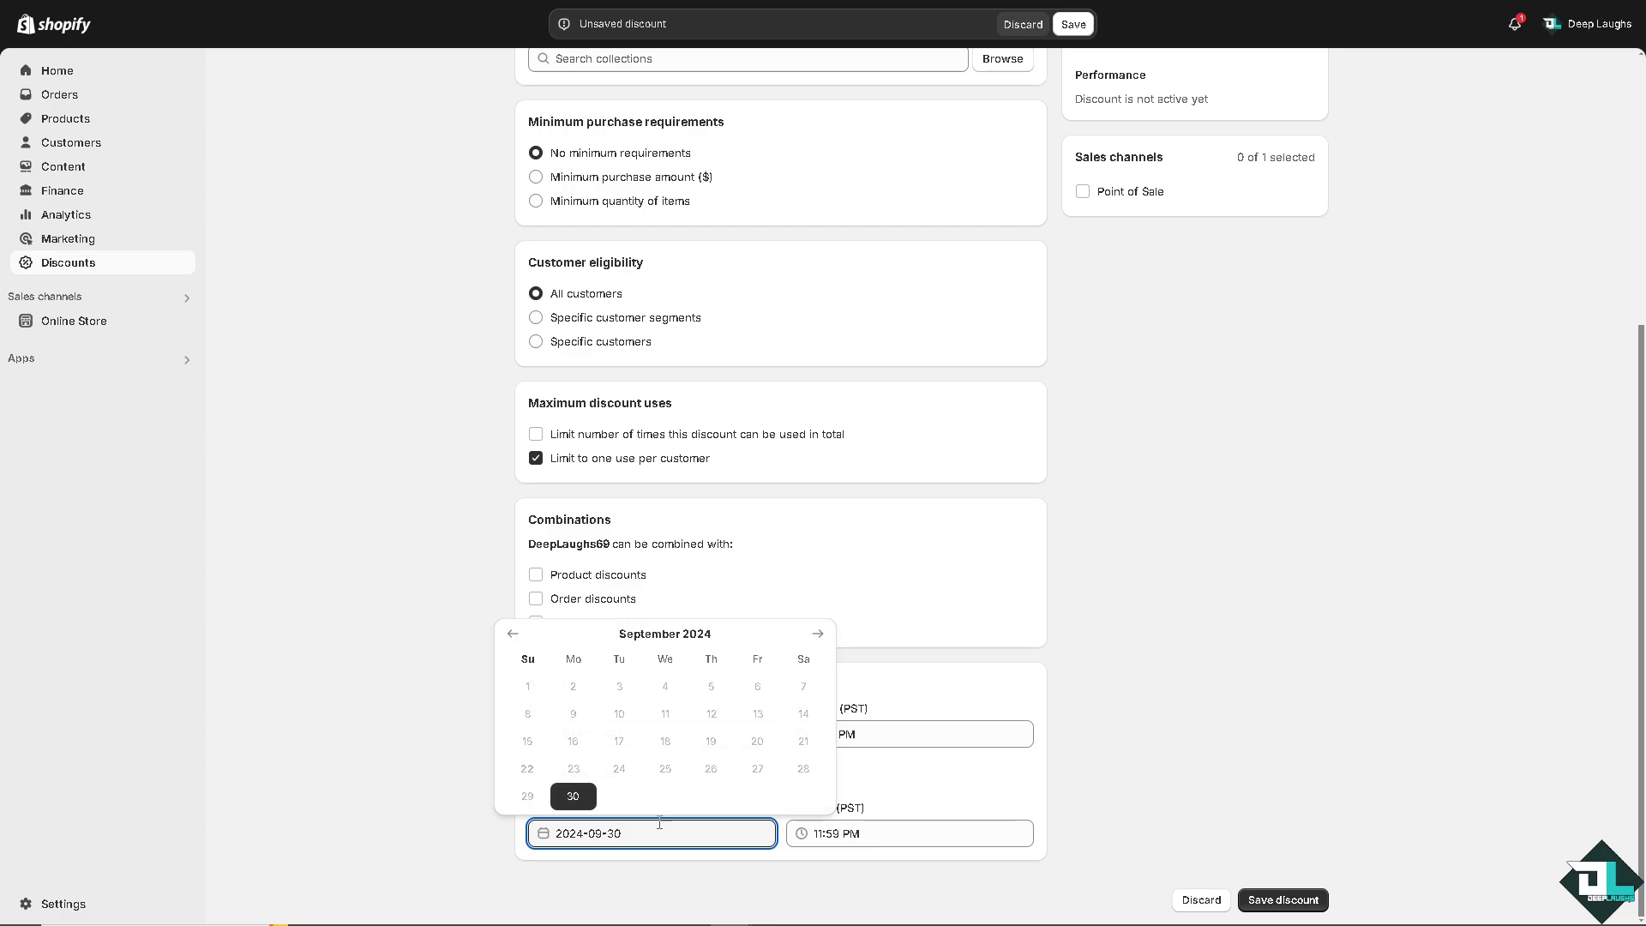
left_click(819, 636)
left_click(624, 686)
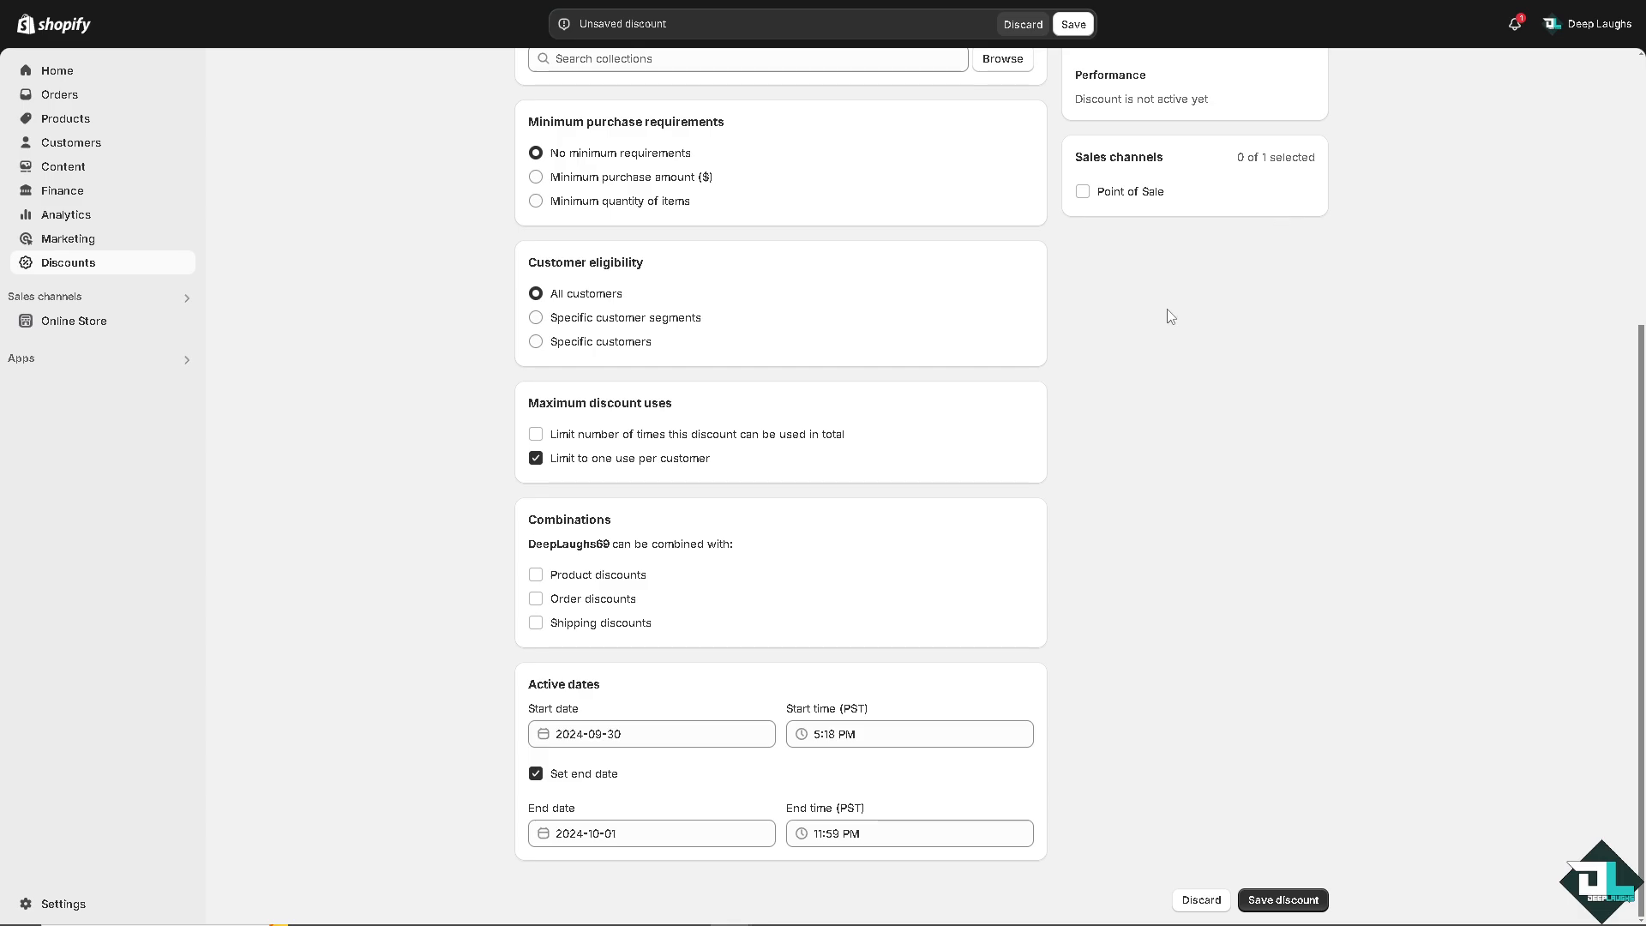
Try to save the discount.
scroll(1252, 557, "up", 10)
scroll(1217, 544, "down", 10)
left_click(1293, 900)
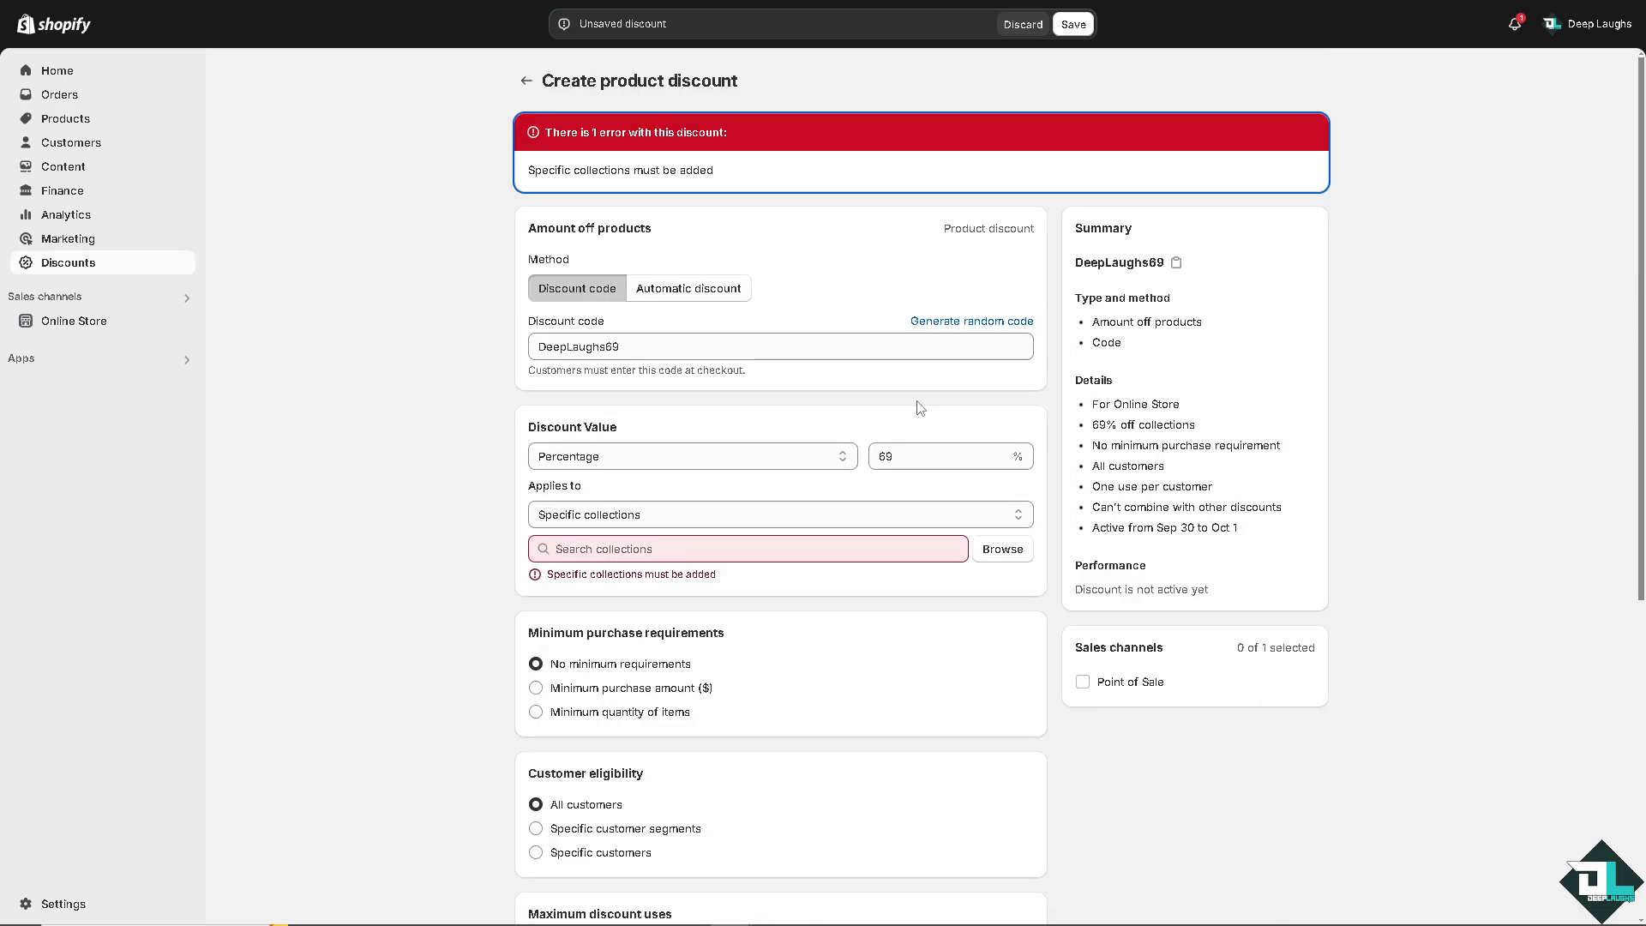
Change the discount to apply to specific products instead of collections and try saving again.
left_click(834, 551)
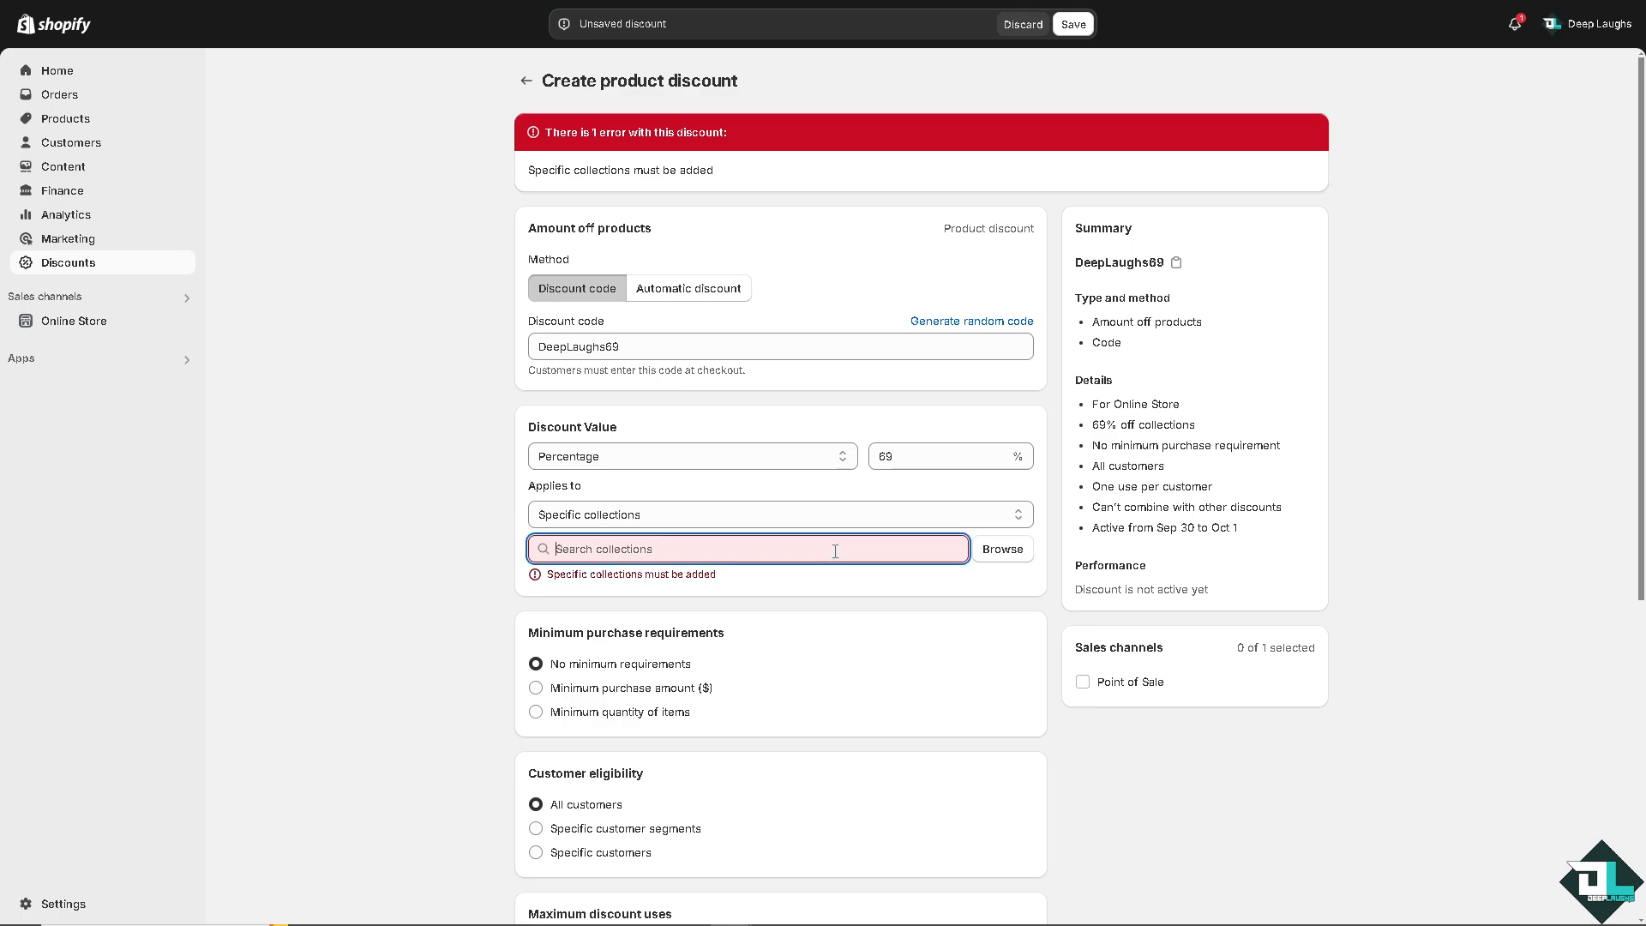
left_click(625, 514)
left_click(632, 517)
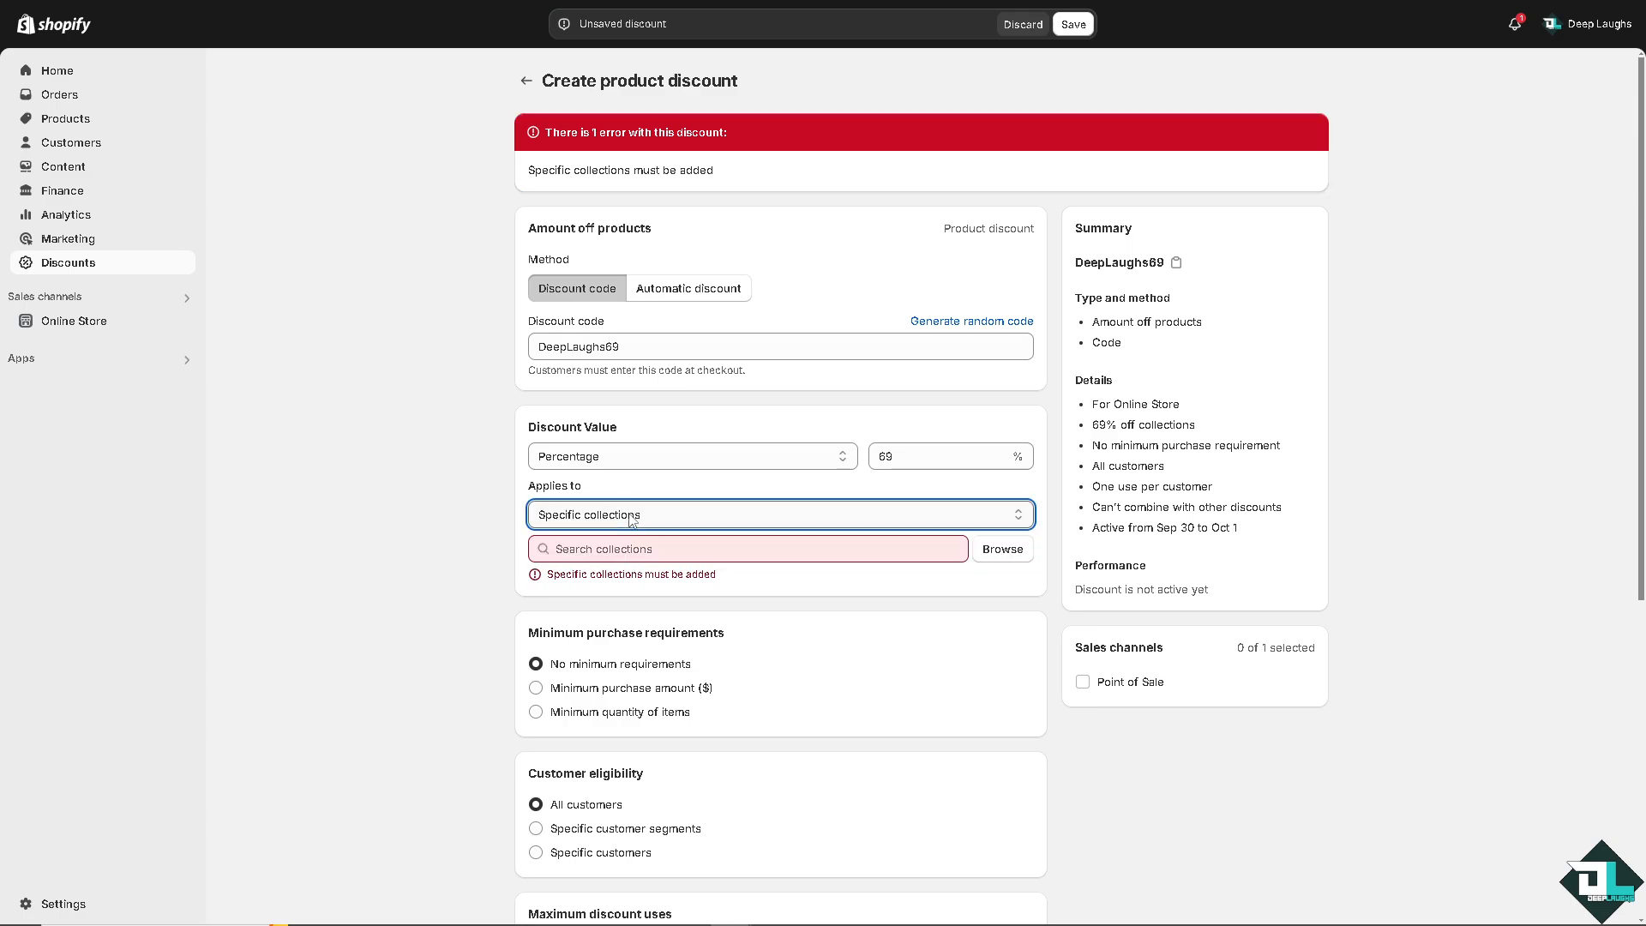
left_click(632, 517)
left_click(628, 560)
left_click(668, 548)
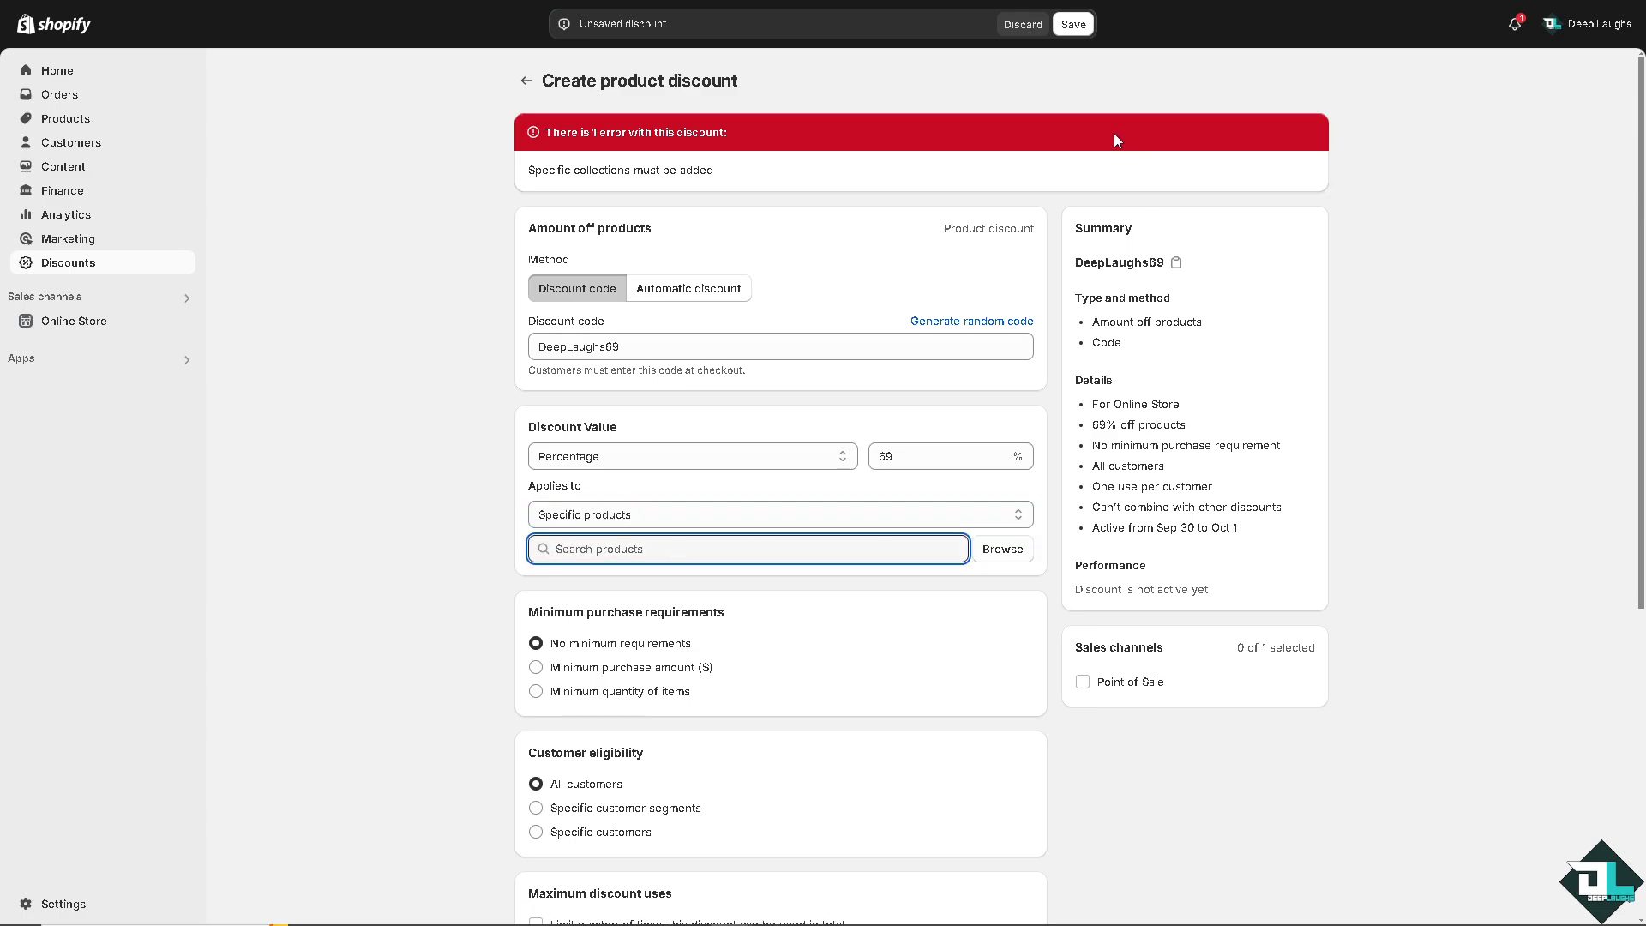
left_click(1073, 24)
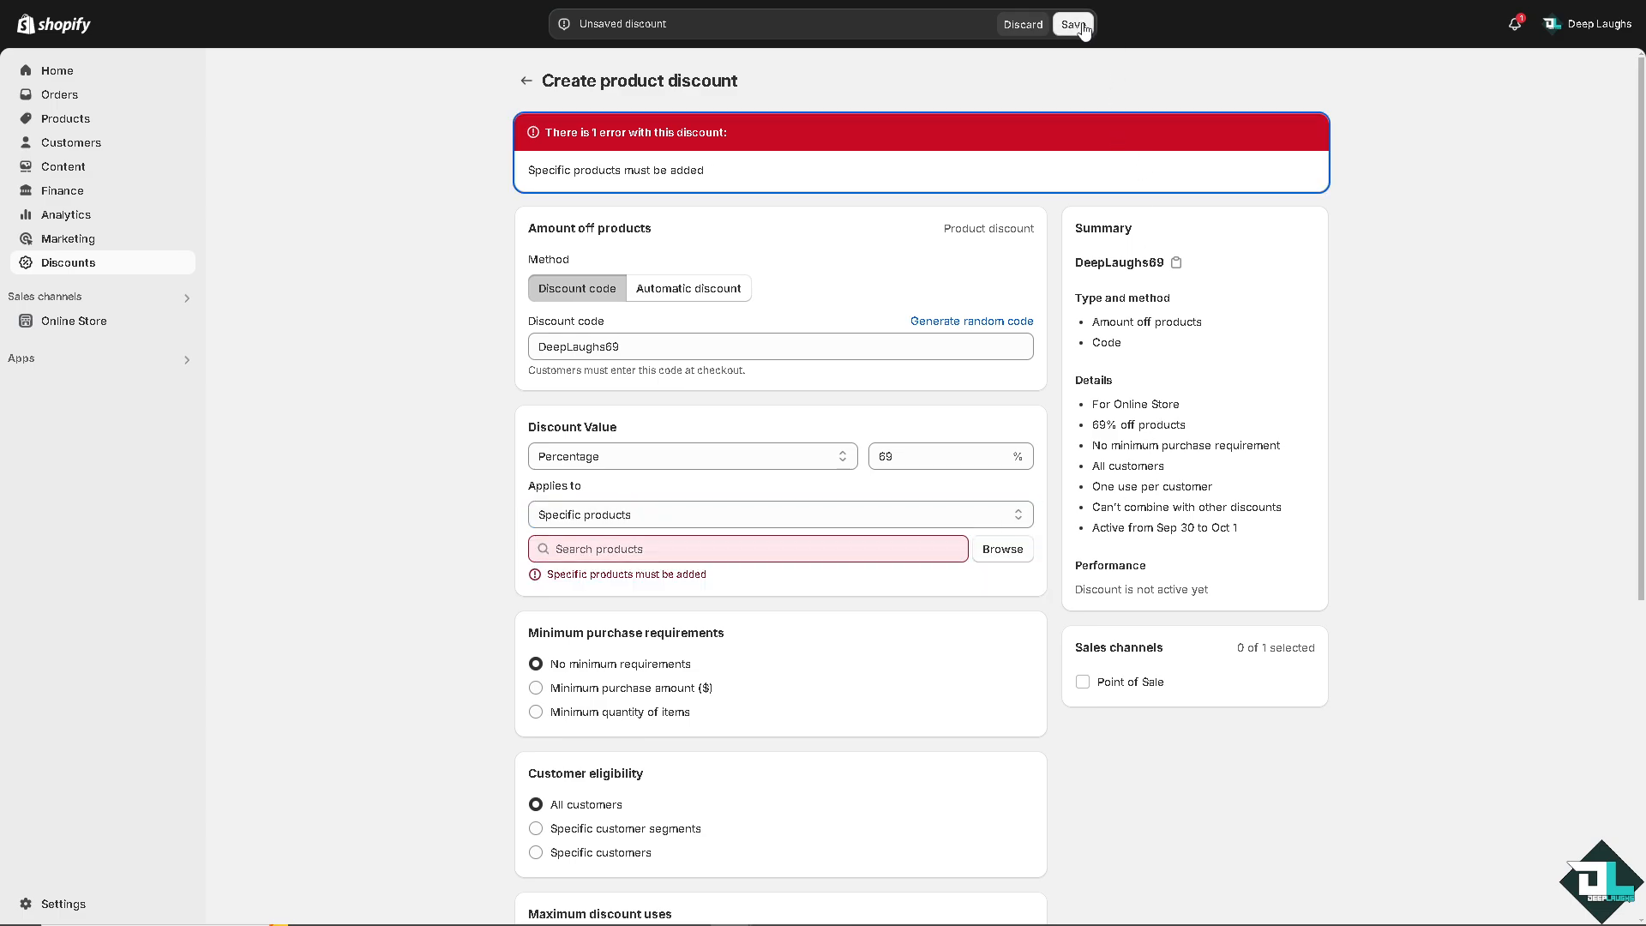
Add the eBOOKS product to the discount and save it.
left_click(1008, 550)
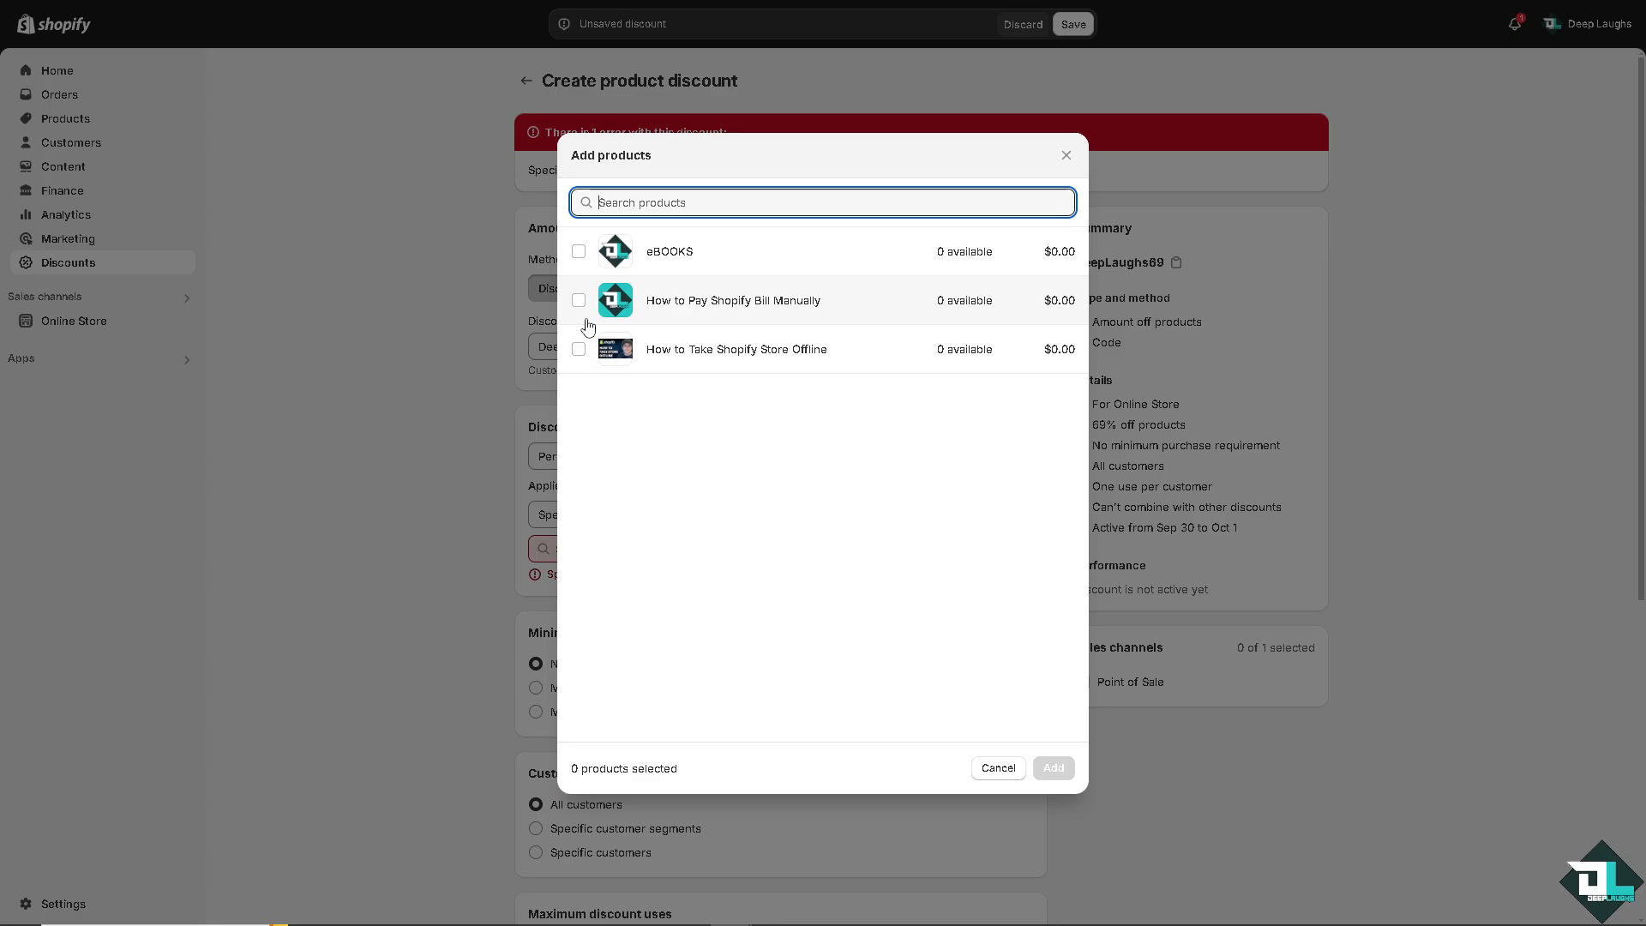
left_click(579, 253)
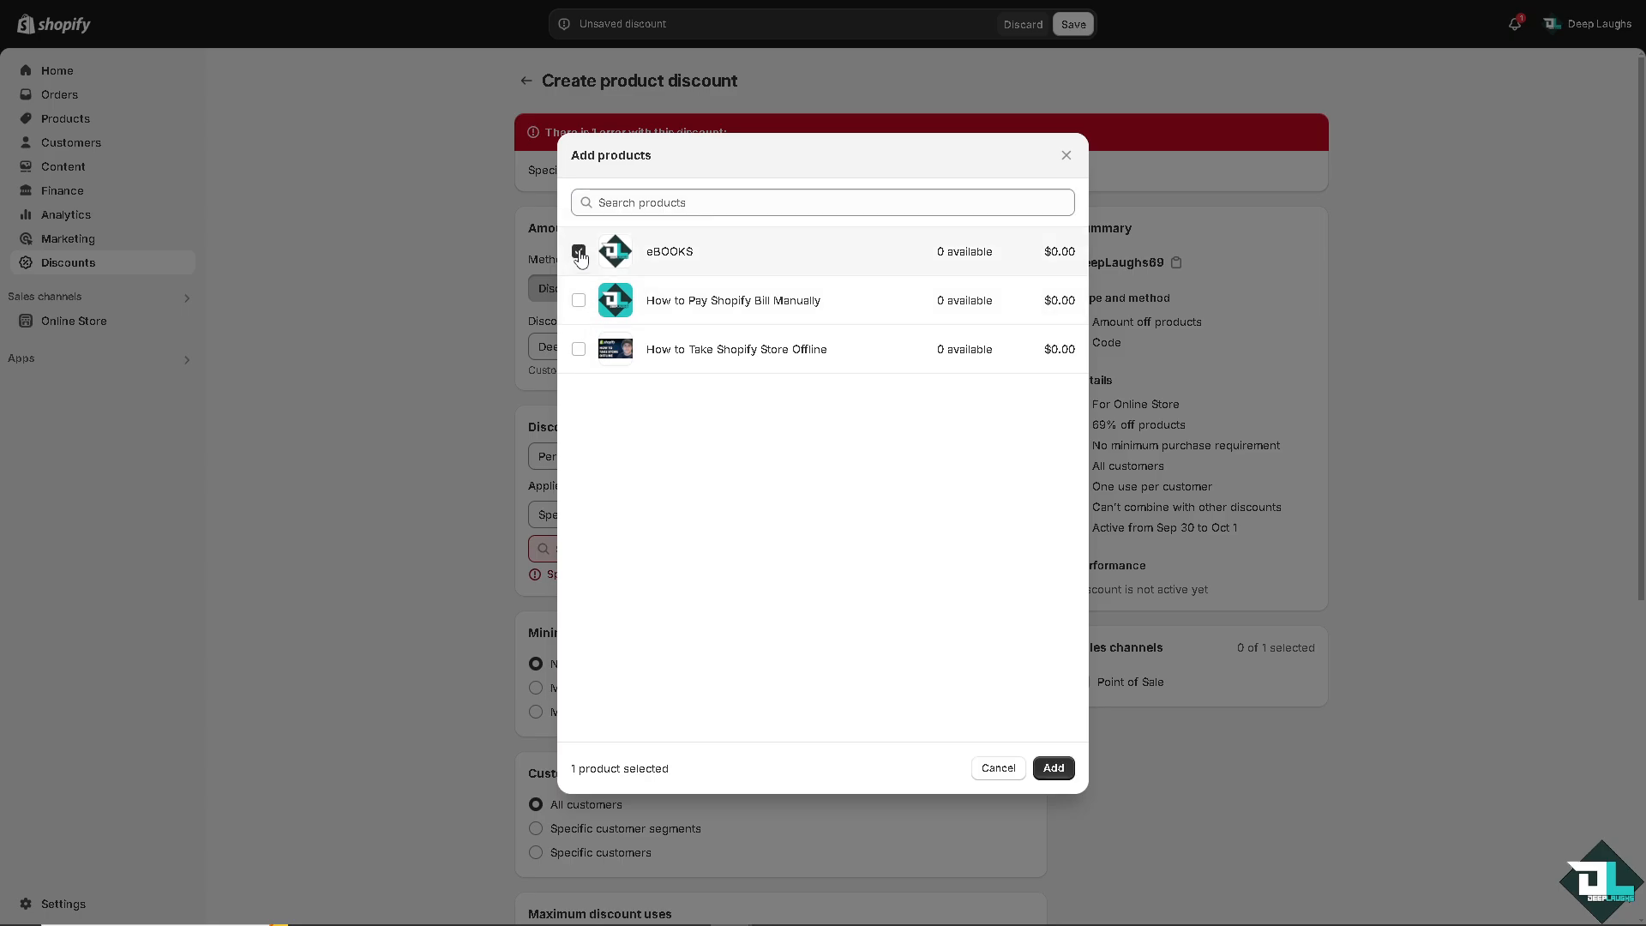
left_click(1054, 767)
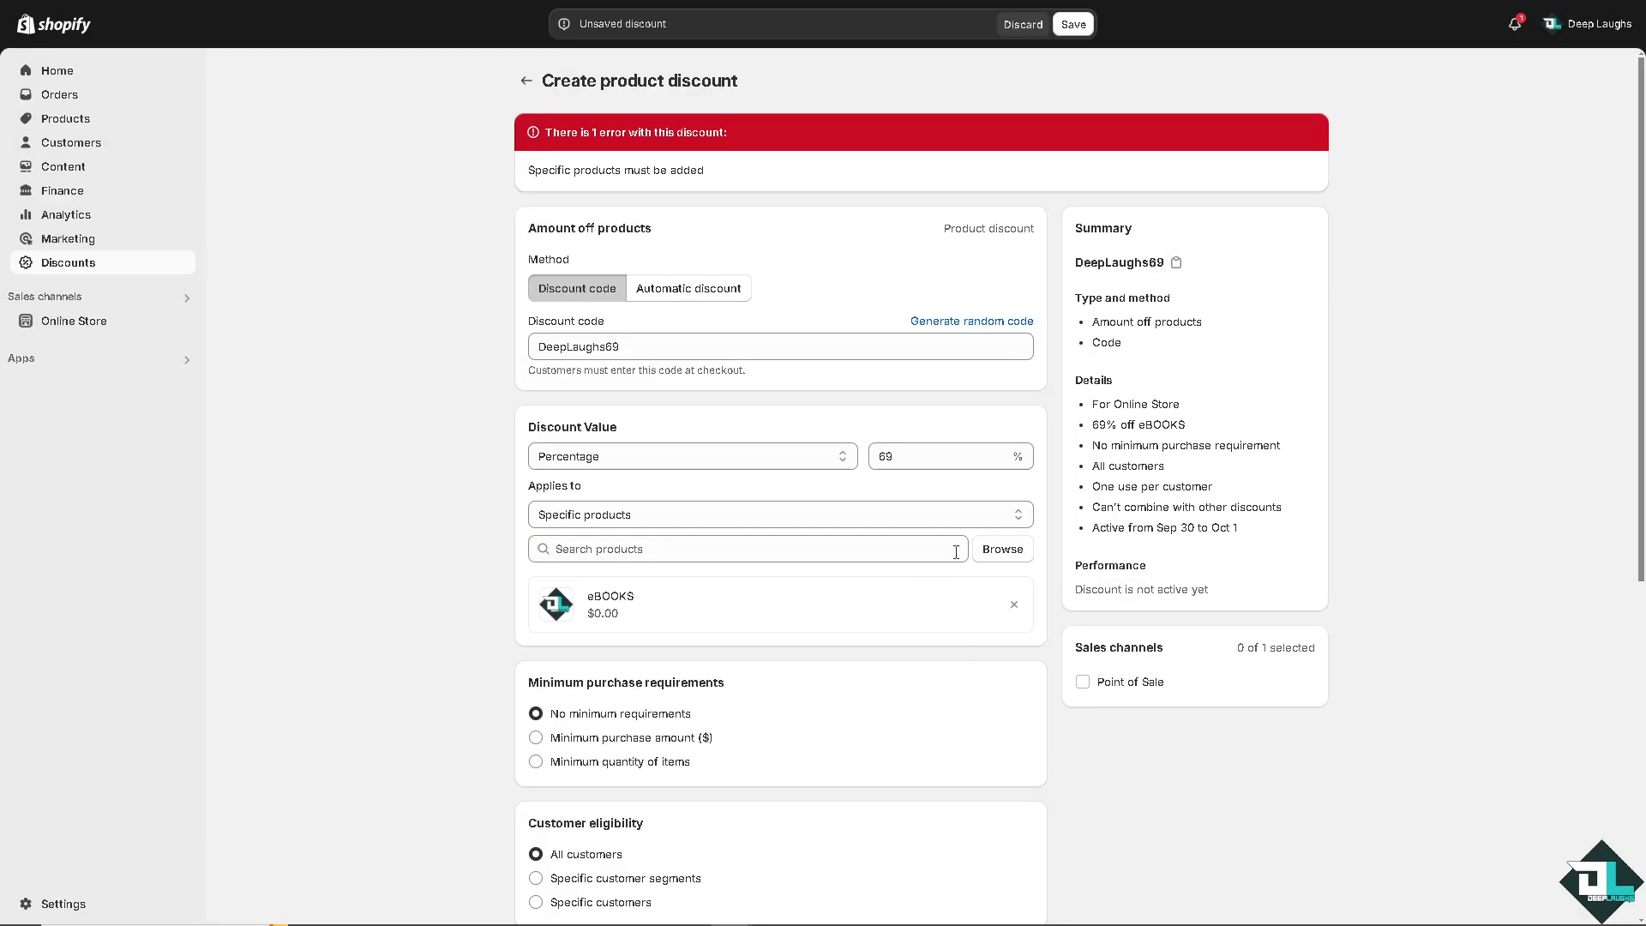
left_click(1067, 24)
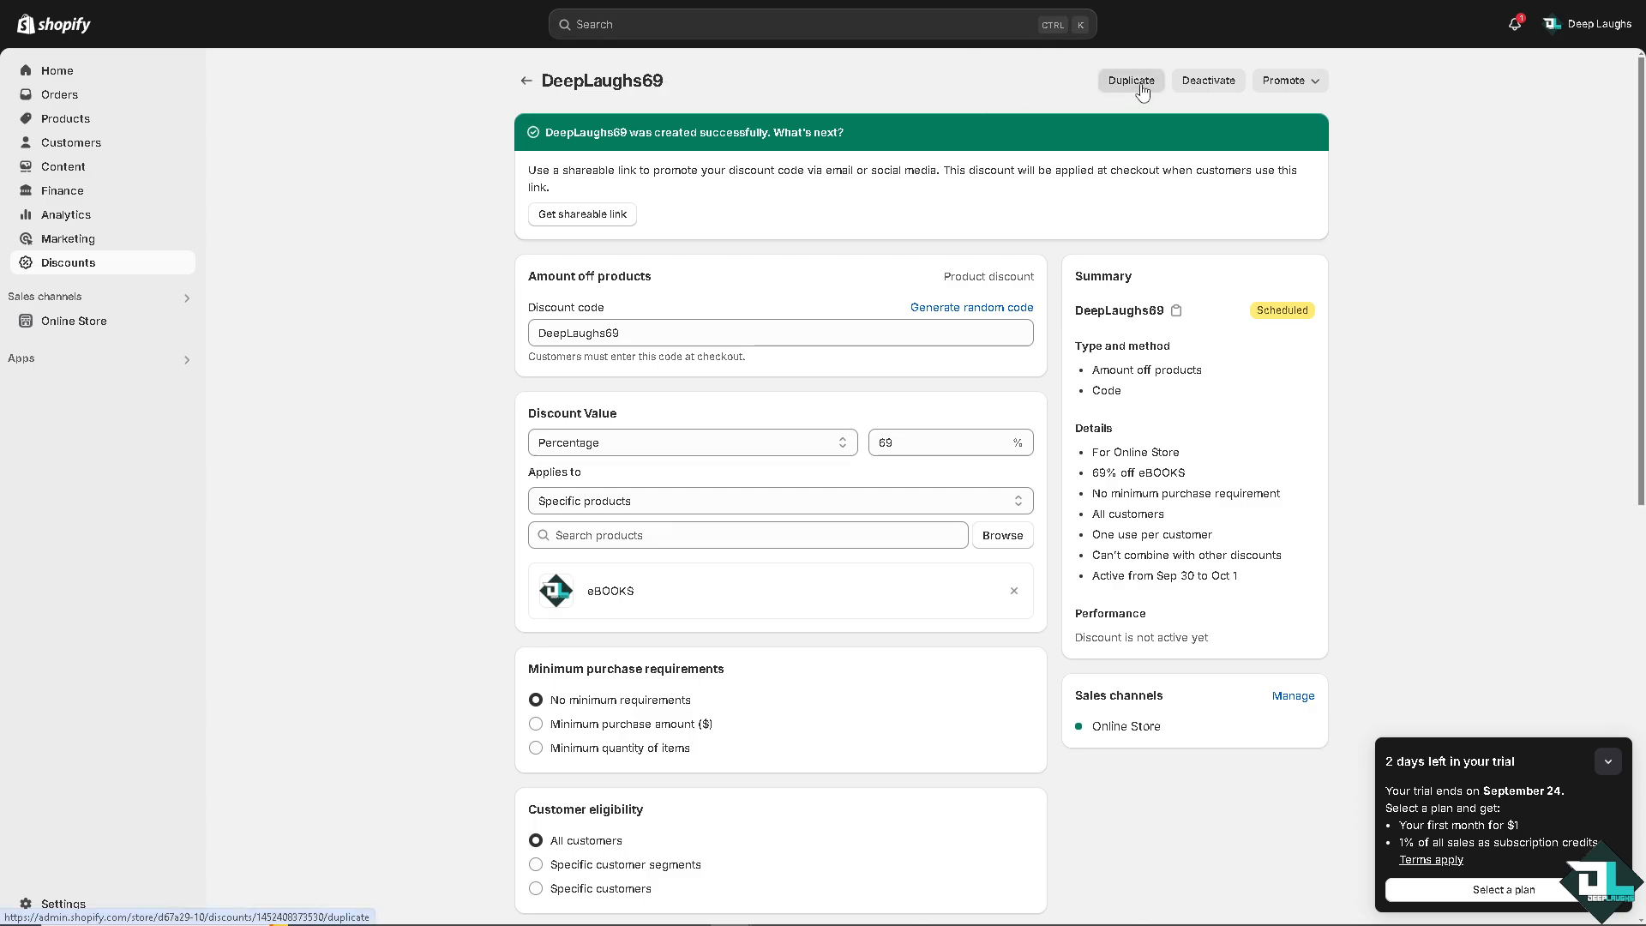
Return to the discounts list and start creating a new Buy X get Y discount.
left_click(1286, 81)
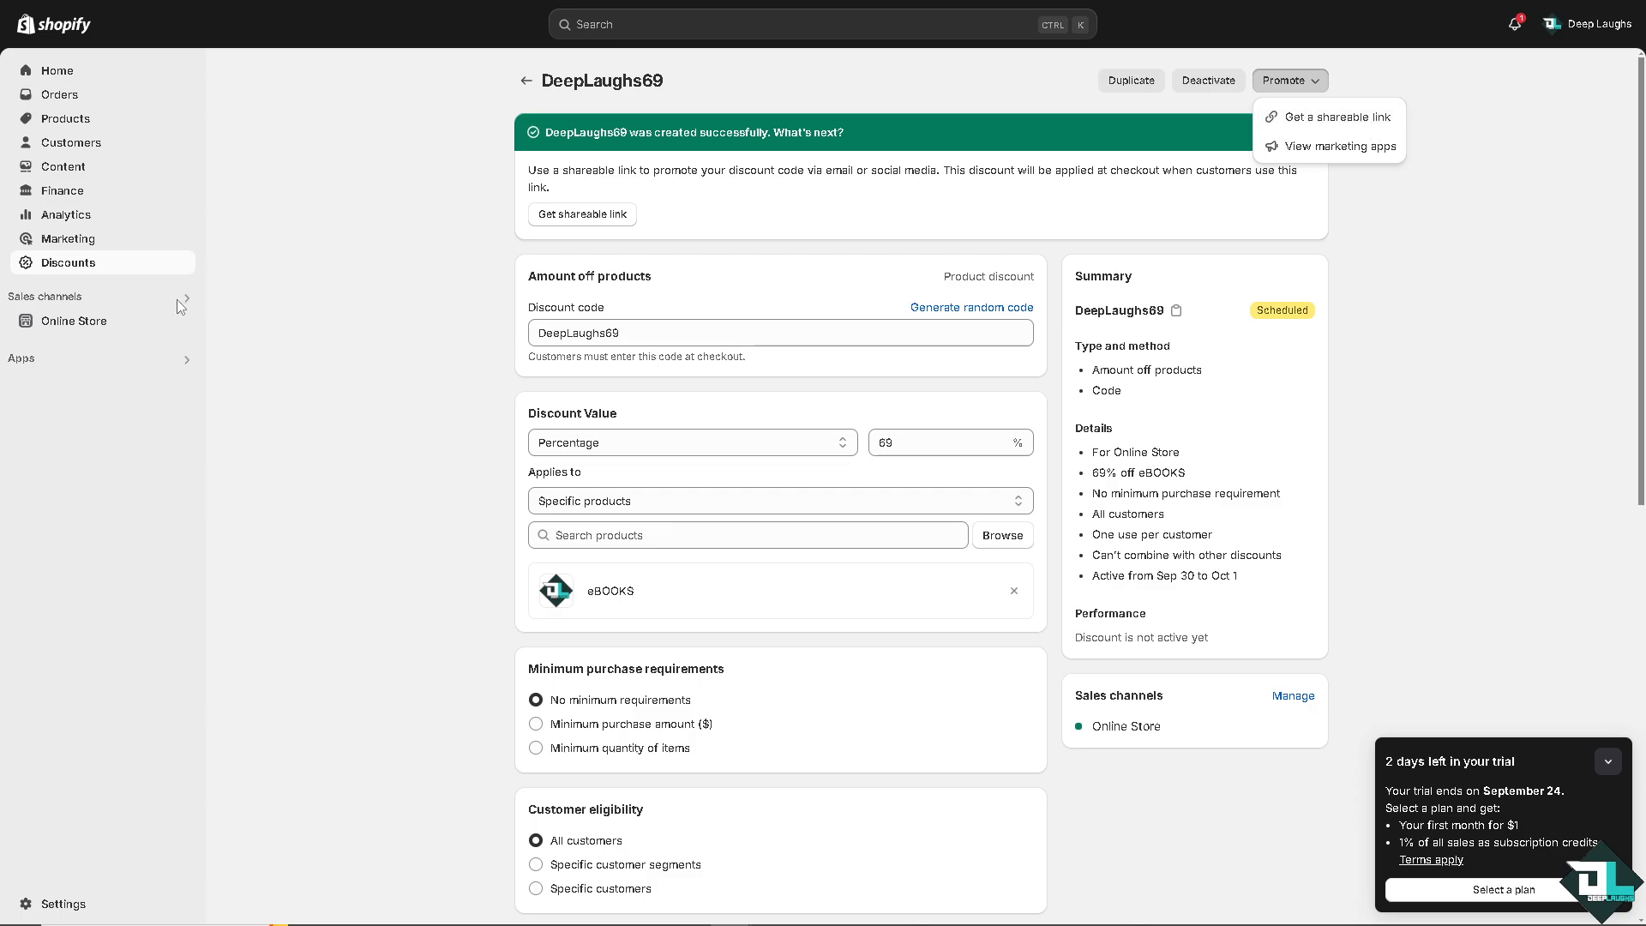
left_click(121, 271)
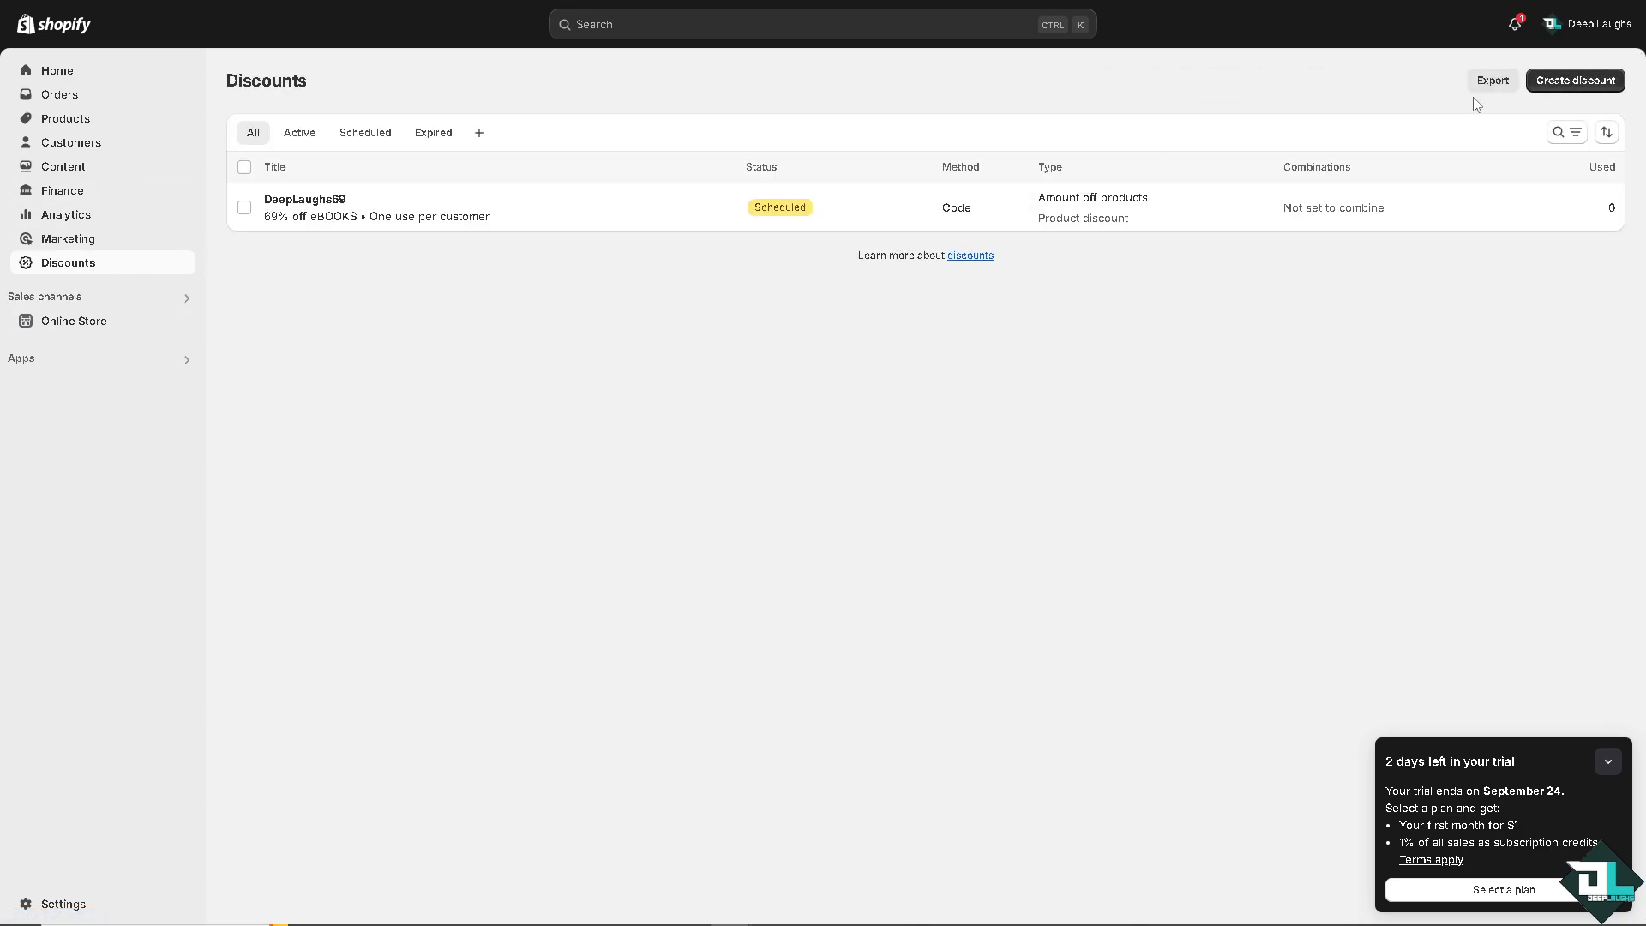
left_click(1550, 80)
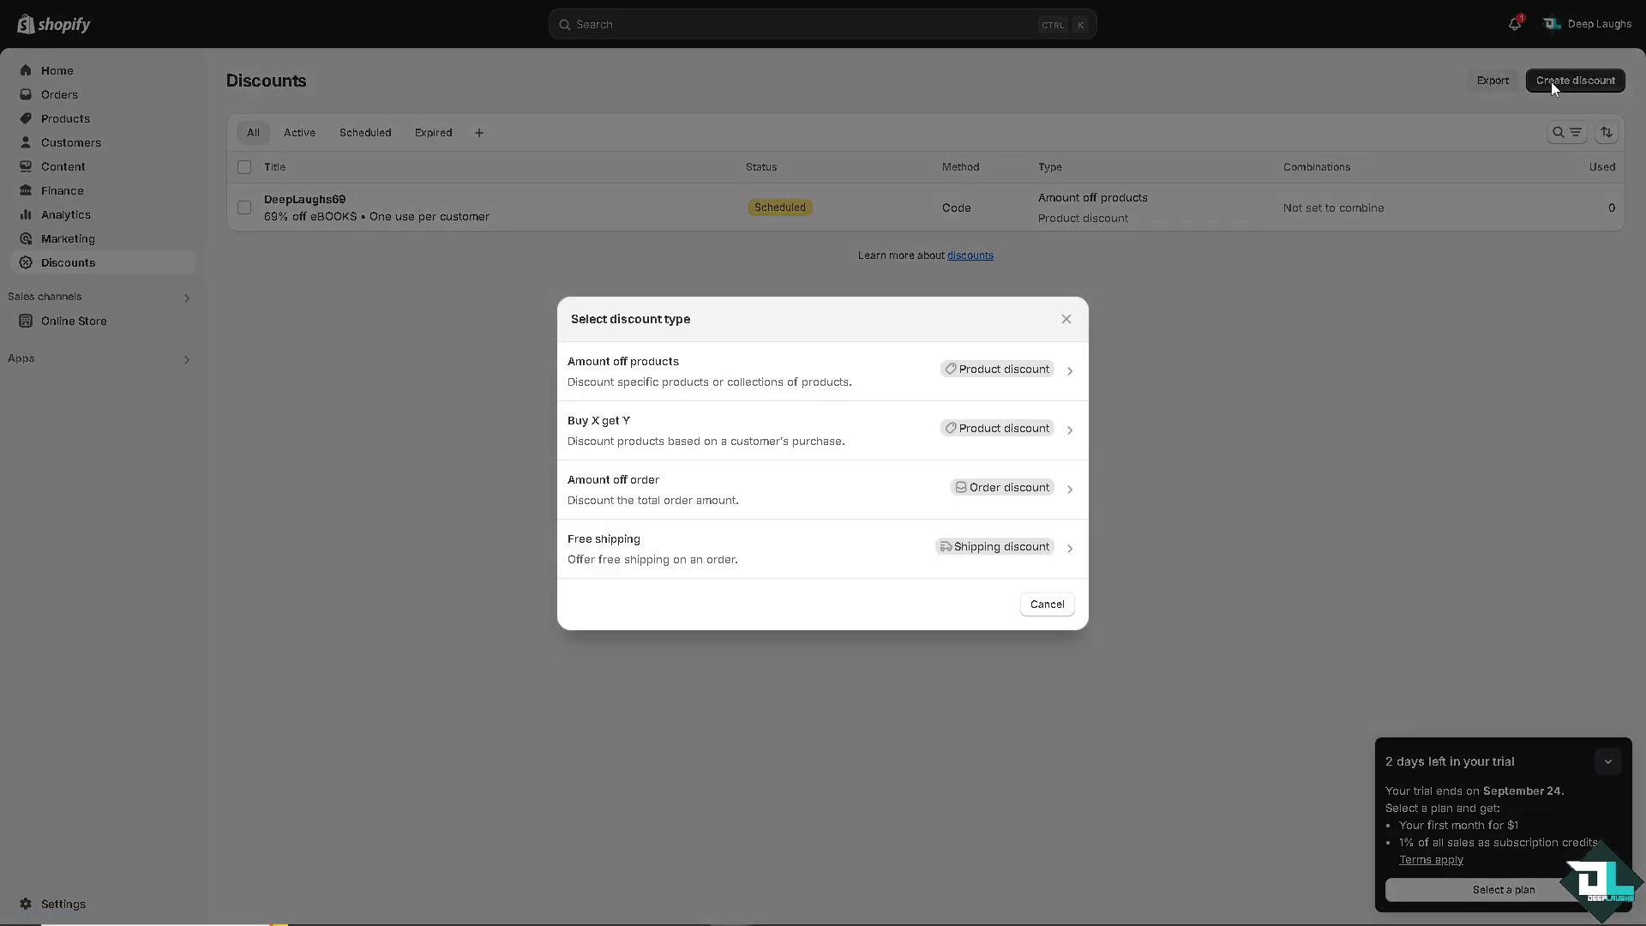
left_click(701, 440)
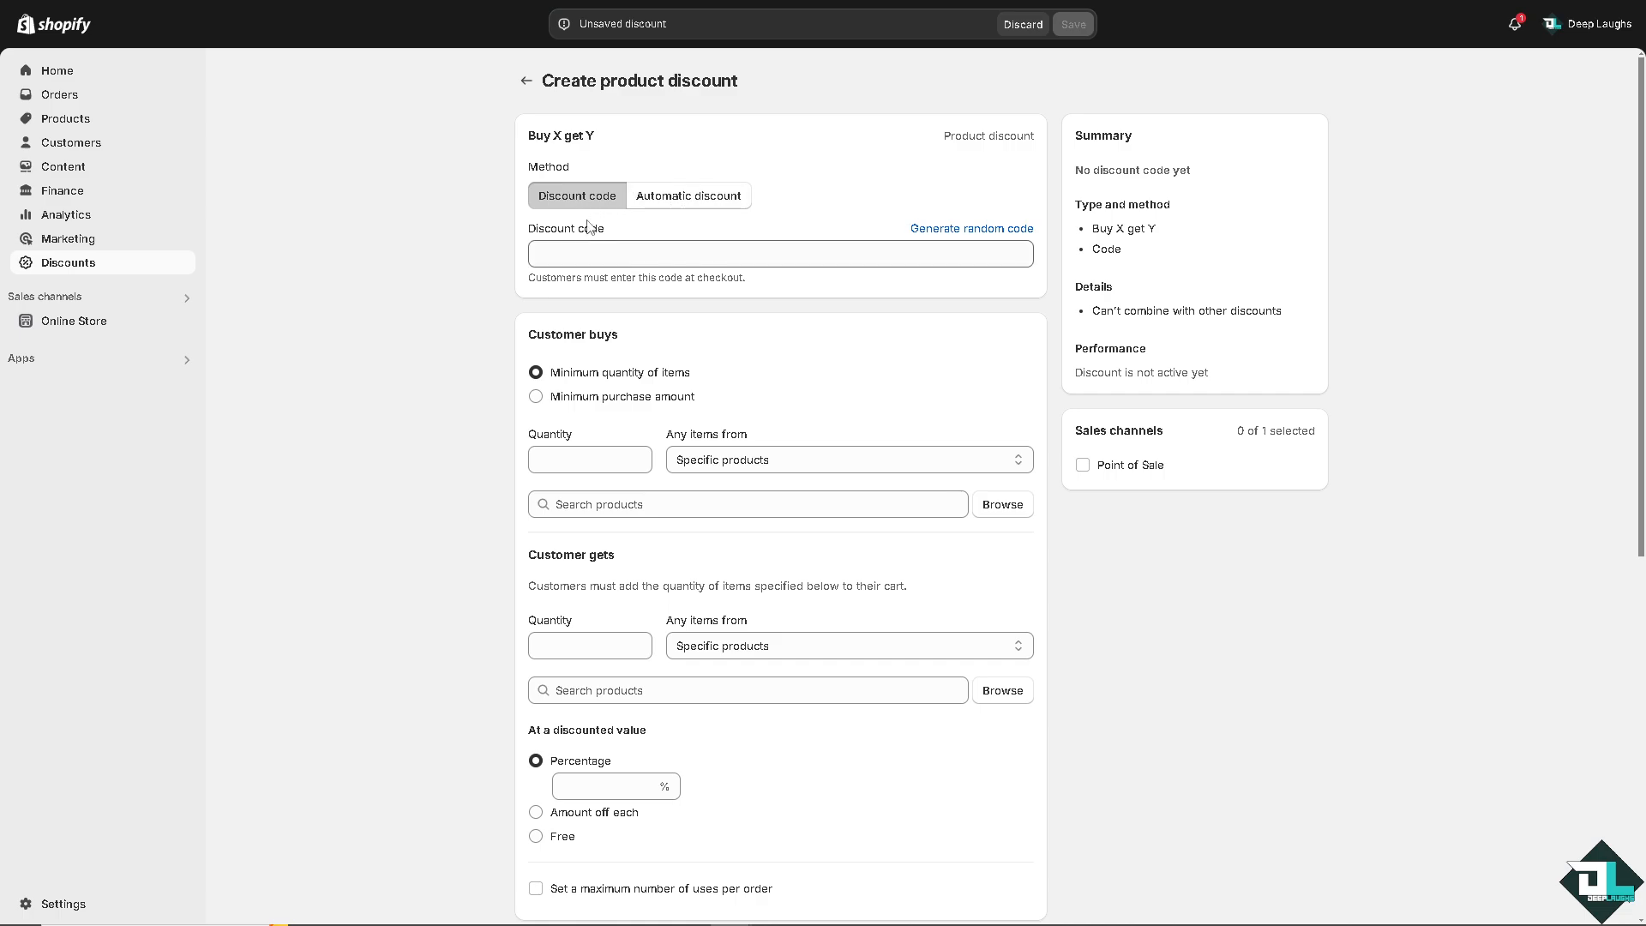
Make it an automatic discount and paste the title How to Add a Discount on Shopify.
left_click(698, 199)
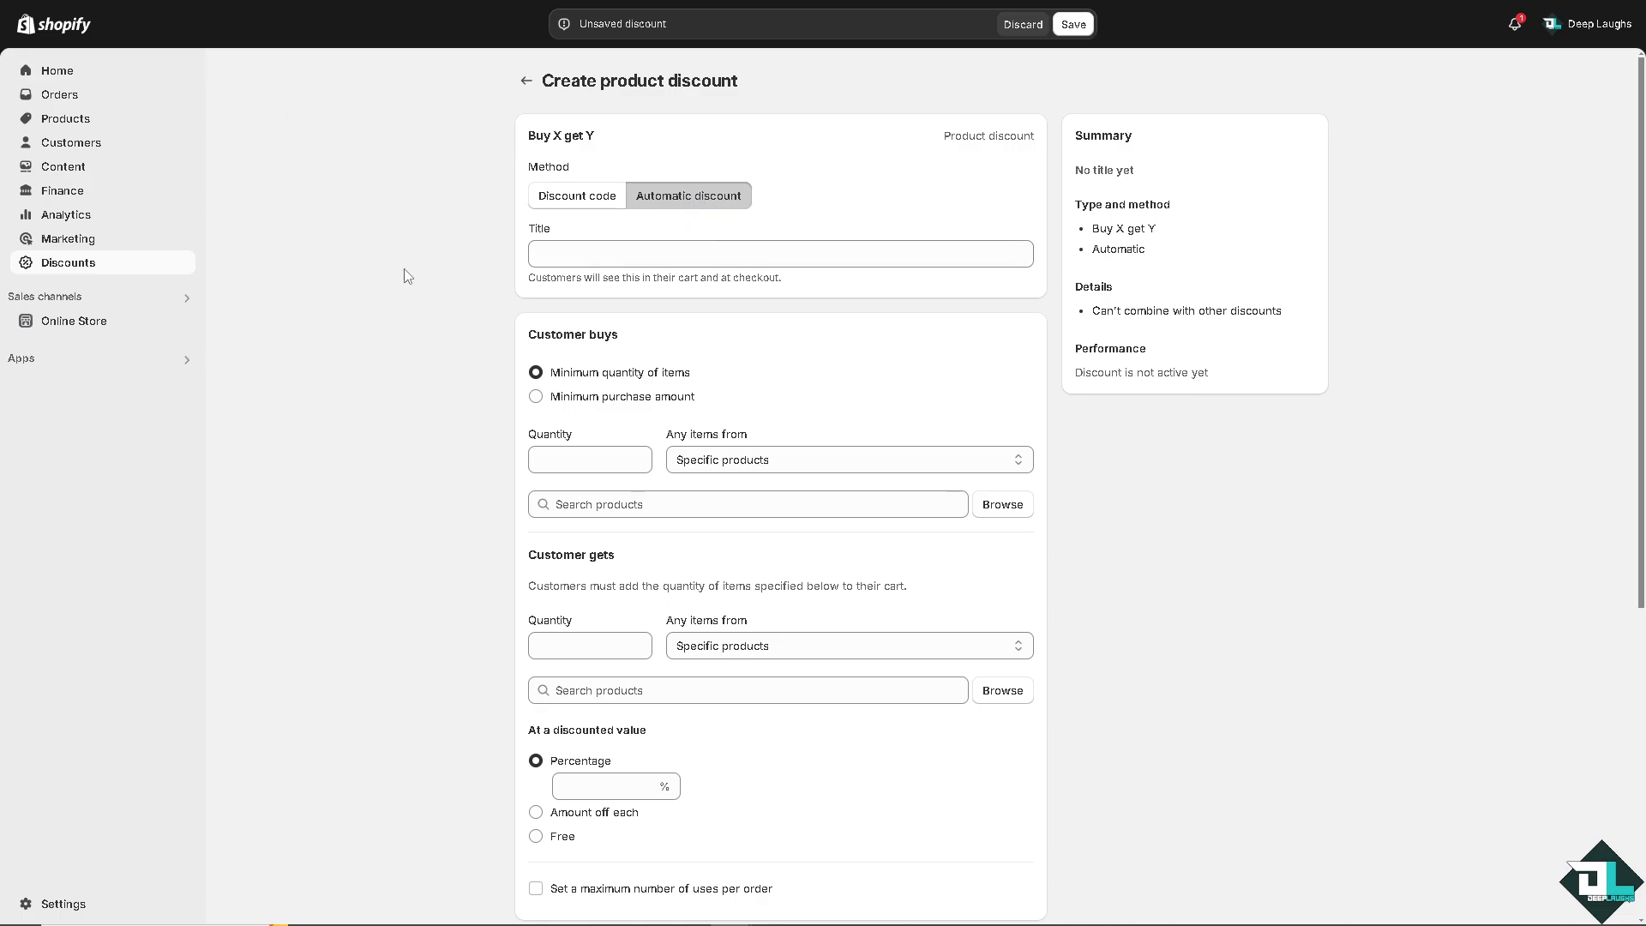
left_click(618, 255)
type("How to Add a Discount on Shopify")
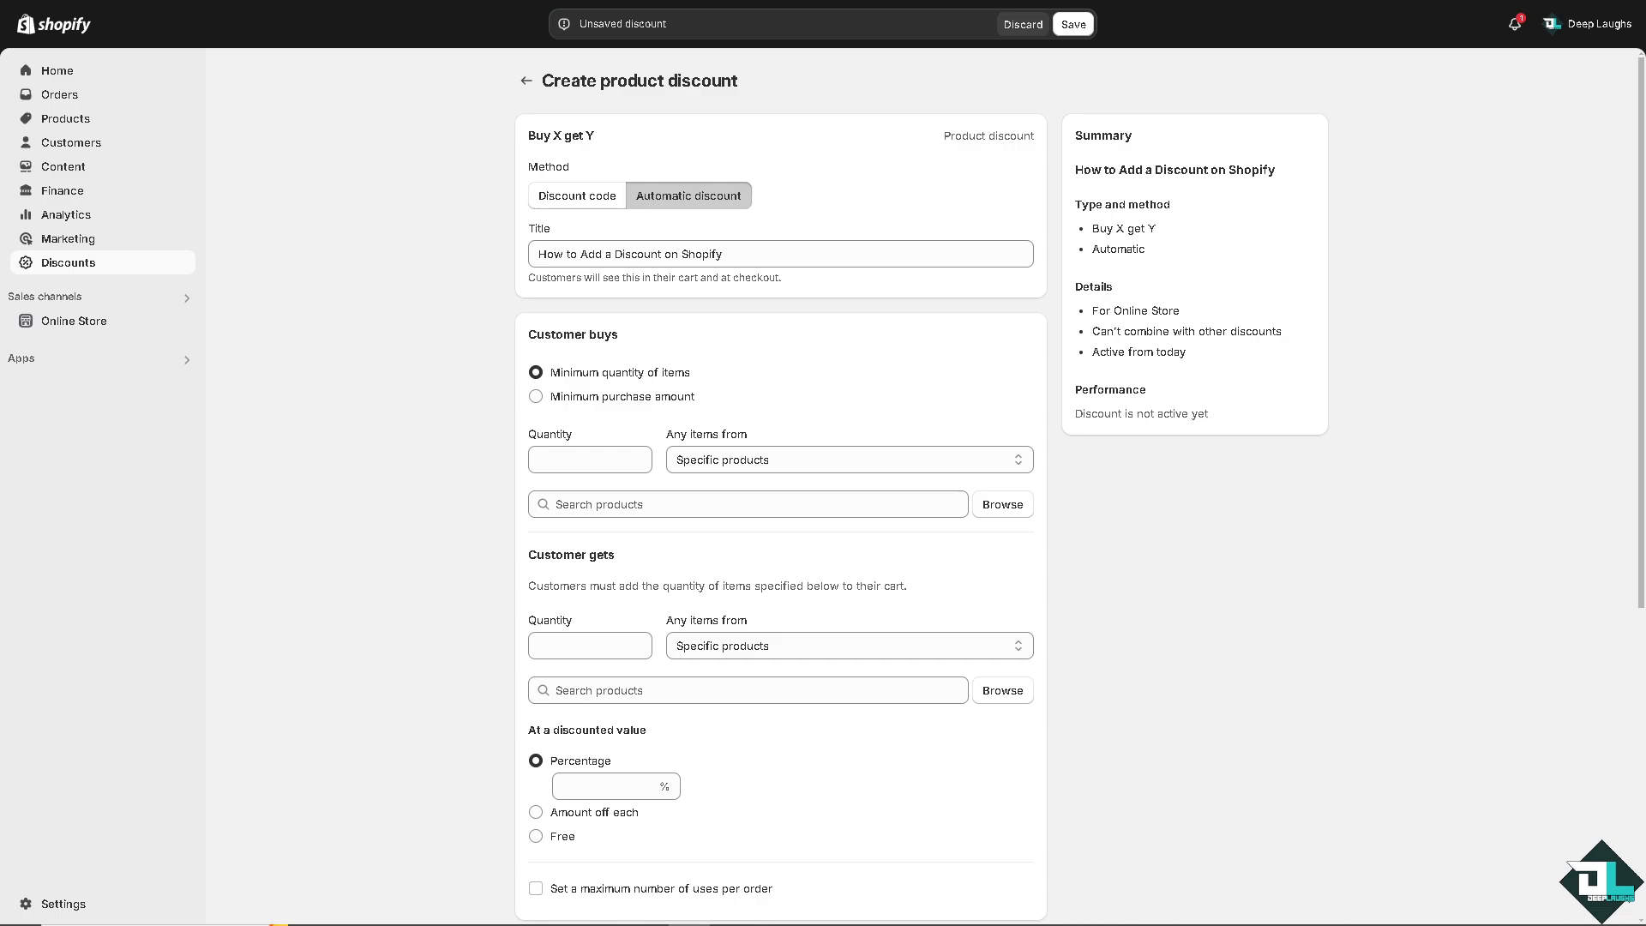
Set the Customer buys quantity to 69 and add the eBOOKS product as the item customers buy.
left_click(565, 456)
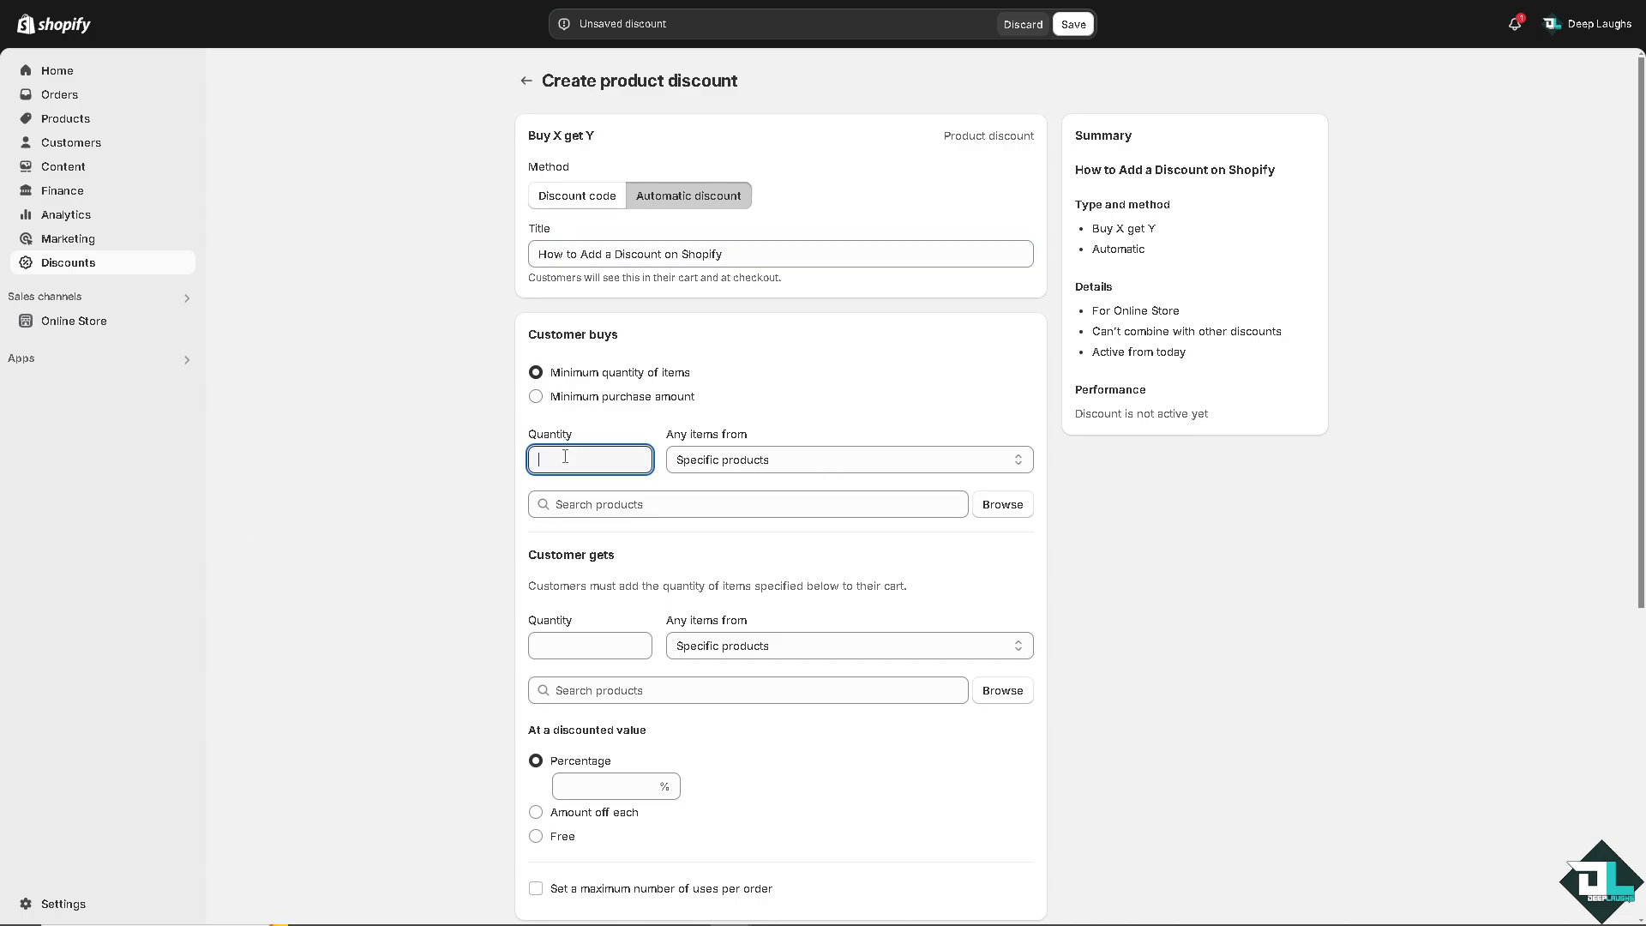
type("69")
left_click(442, 444)
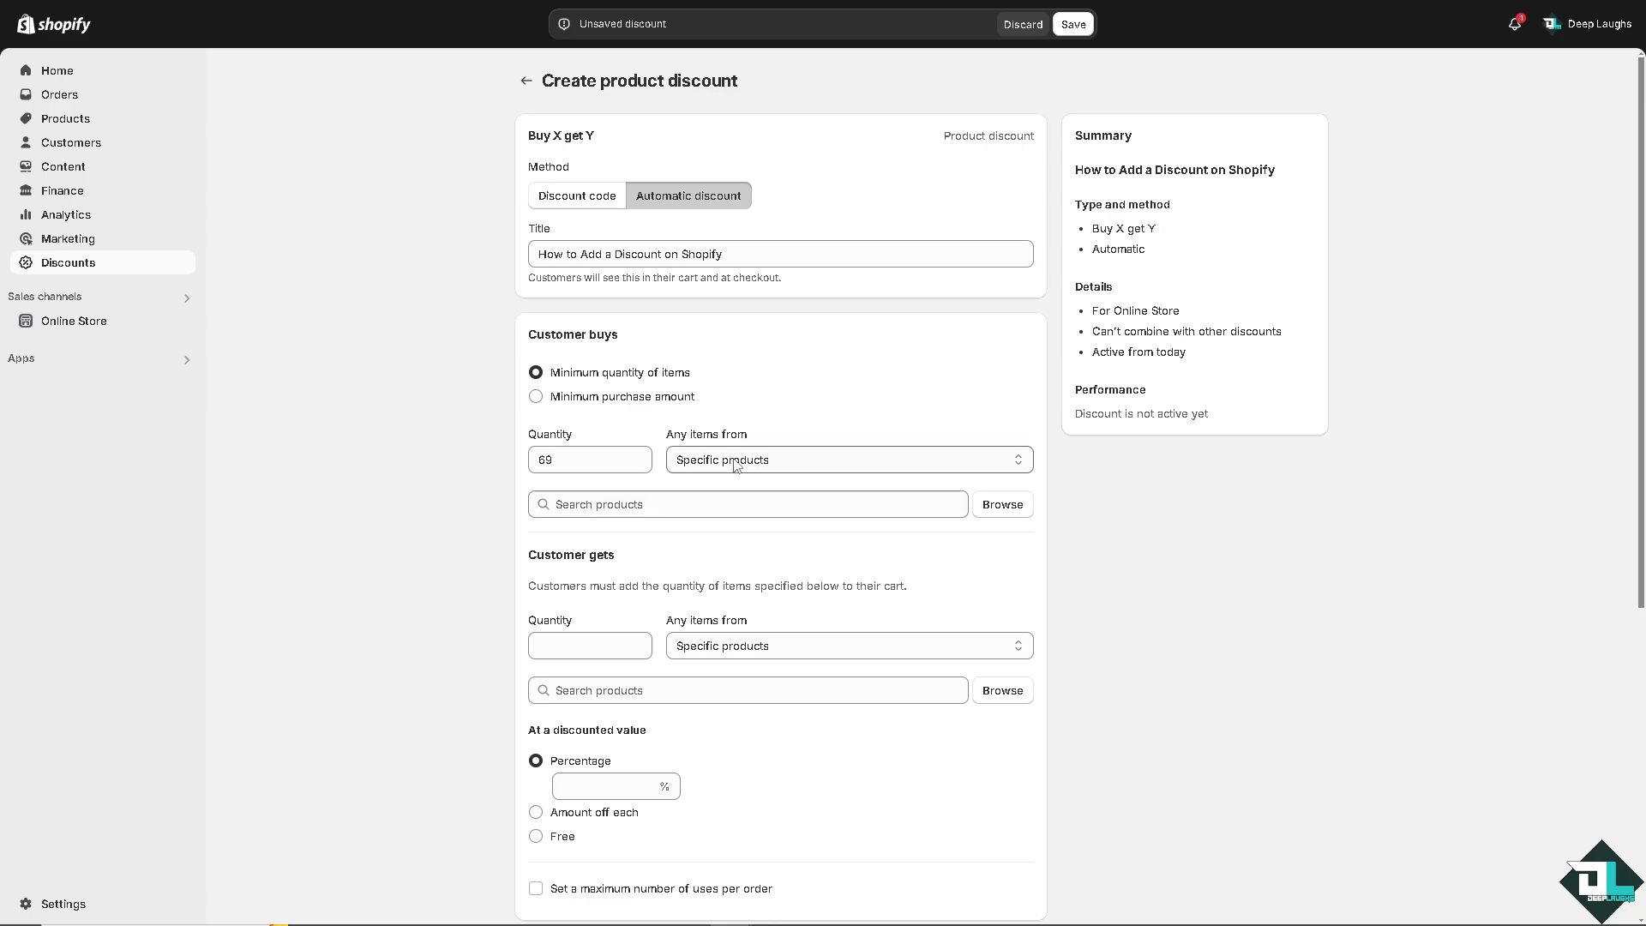
left_click(1002, 505)
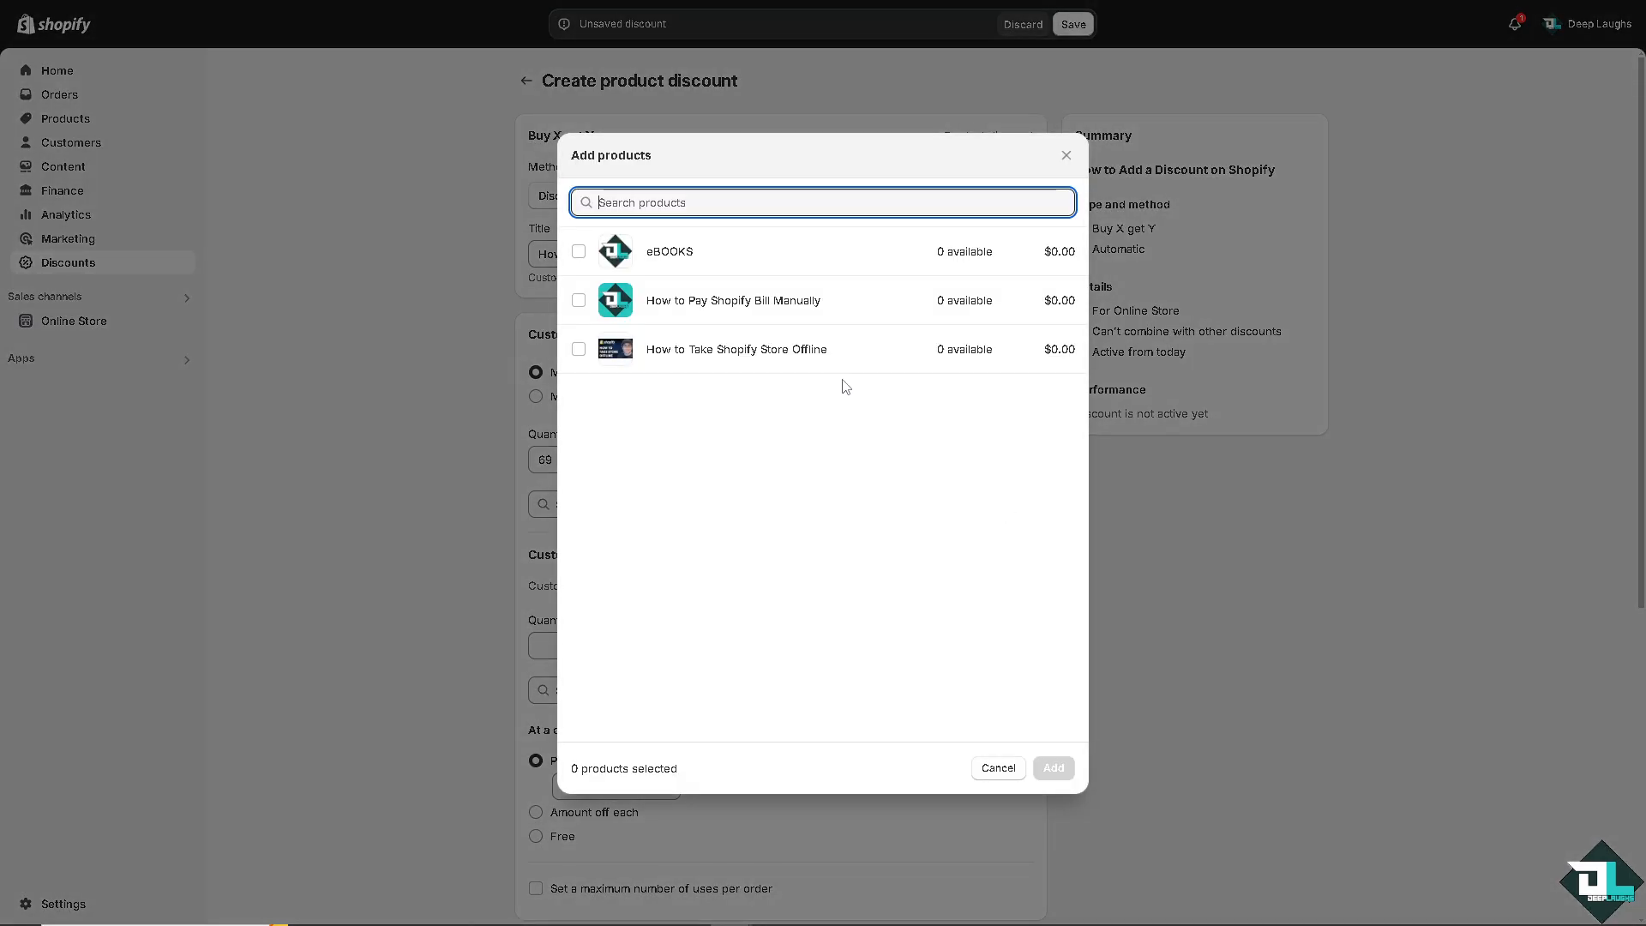
left_click(579, 251)
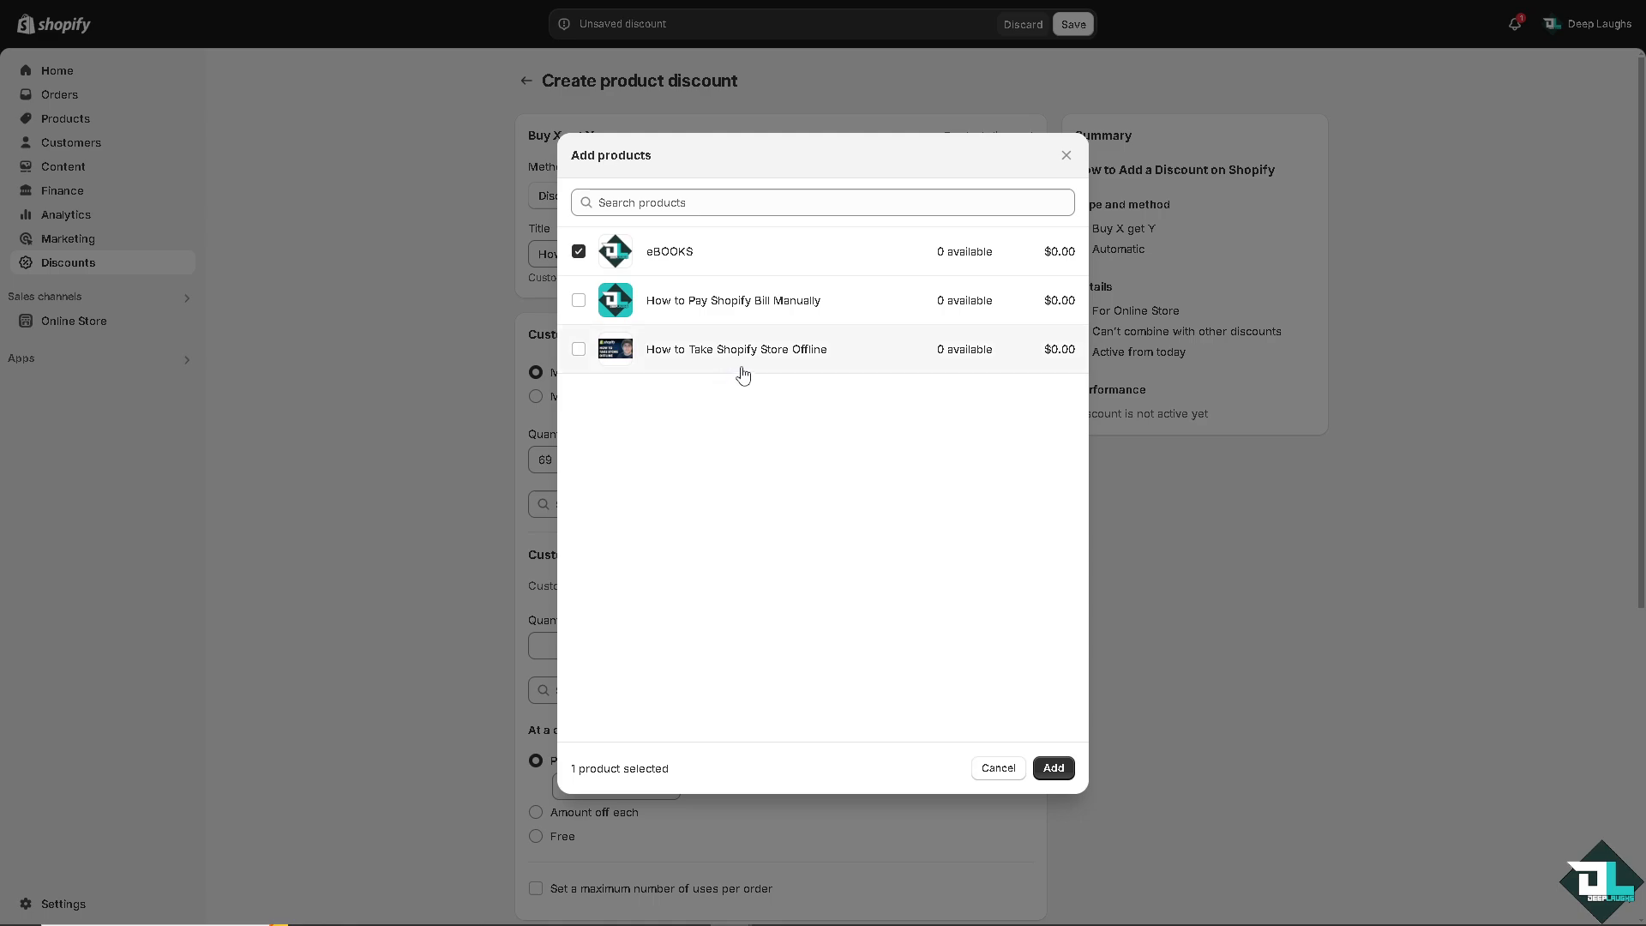
left_click(1053, 769)
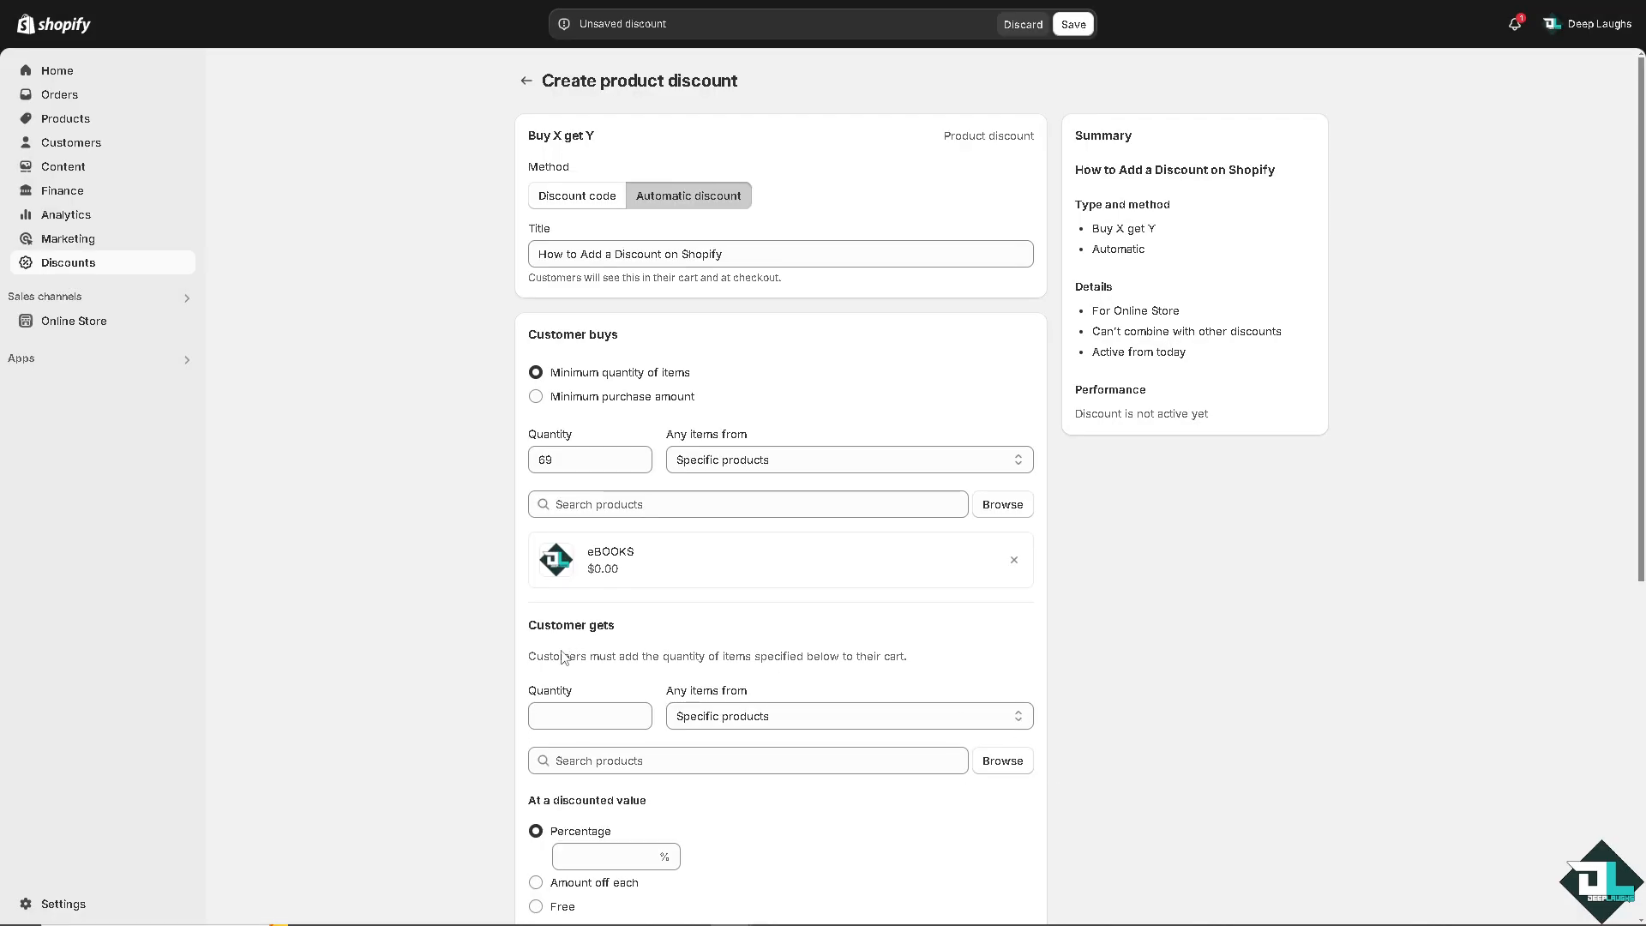
Set the Customer gets quantity to 69 and the discounted percentage value to 69%.
left_click(584, 715)
type("69")
scroll(403, 698, "down", 4)
left_click(601, 511)
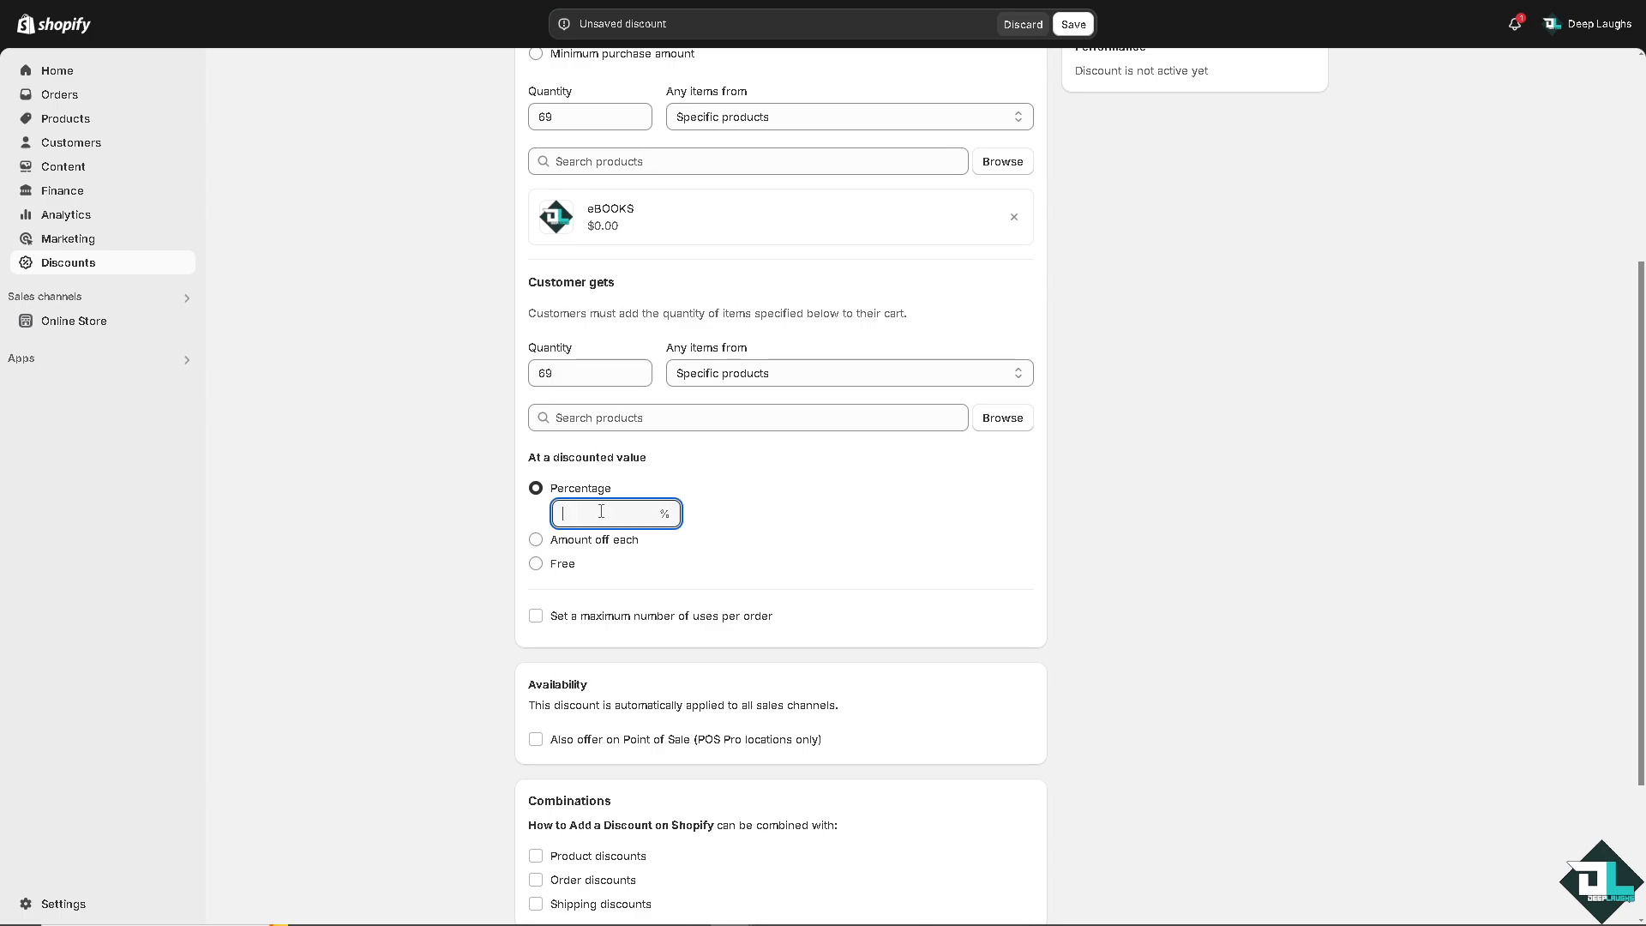
type("69")
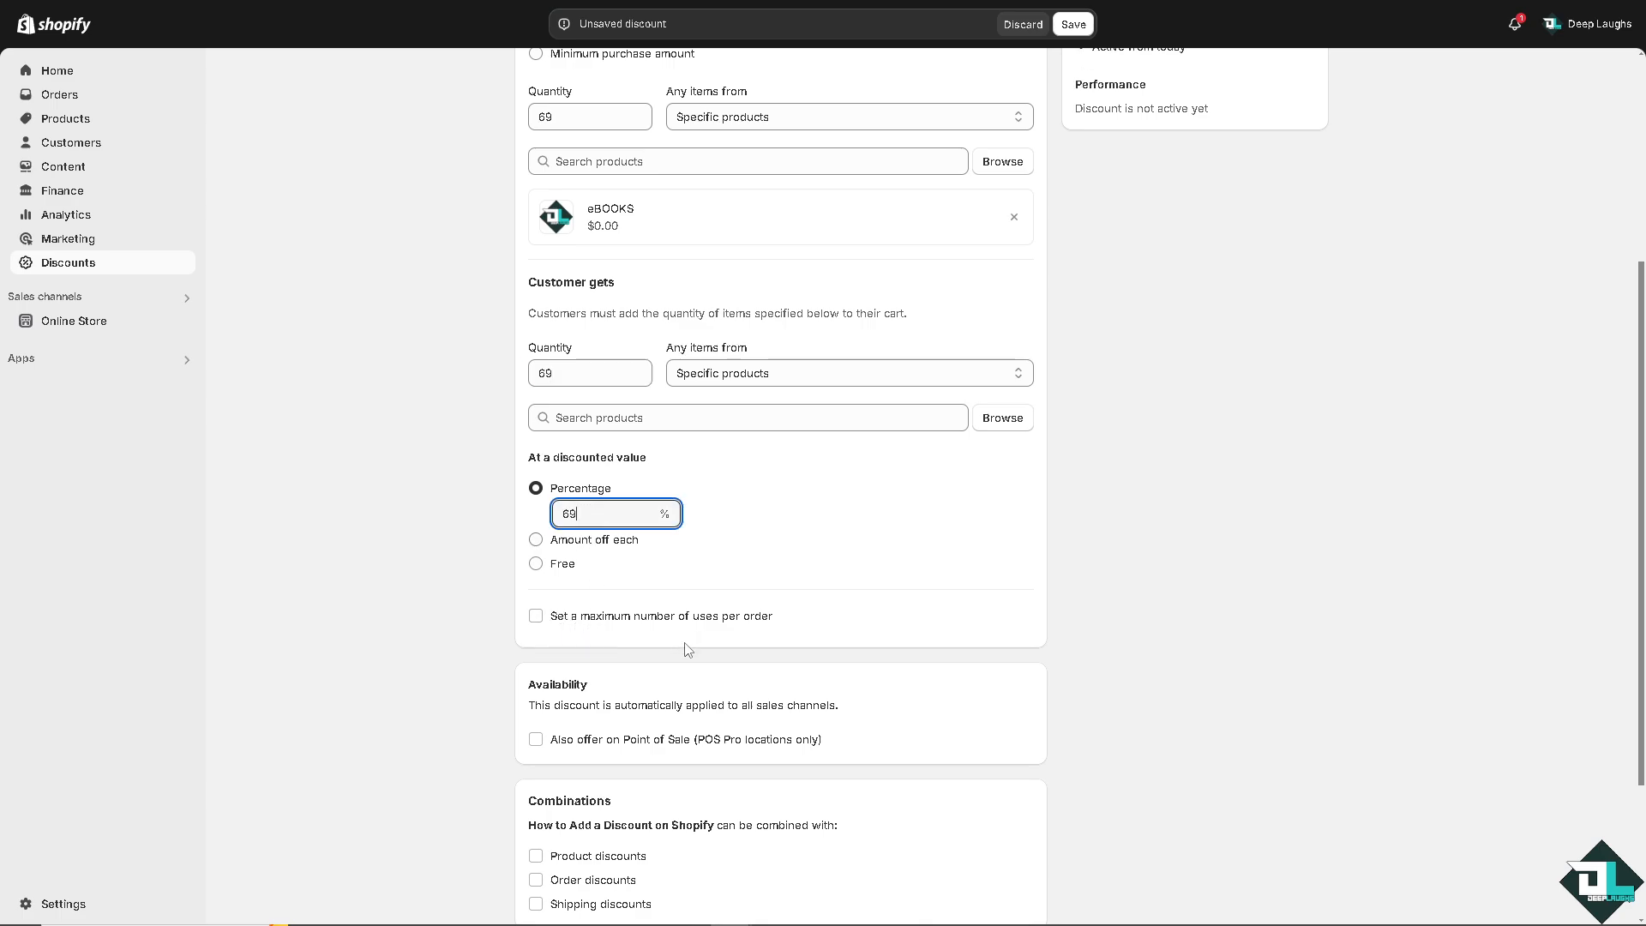
Also offer the discount on Point of Sale and try saving the discount.
scroll(689, 648, "down", 2)
left_click(537, 570)
scroll(553, 586, "down", 1)
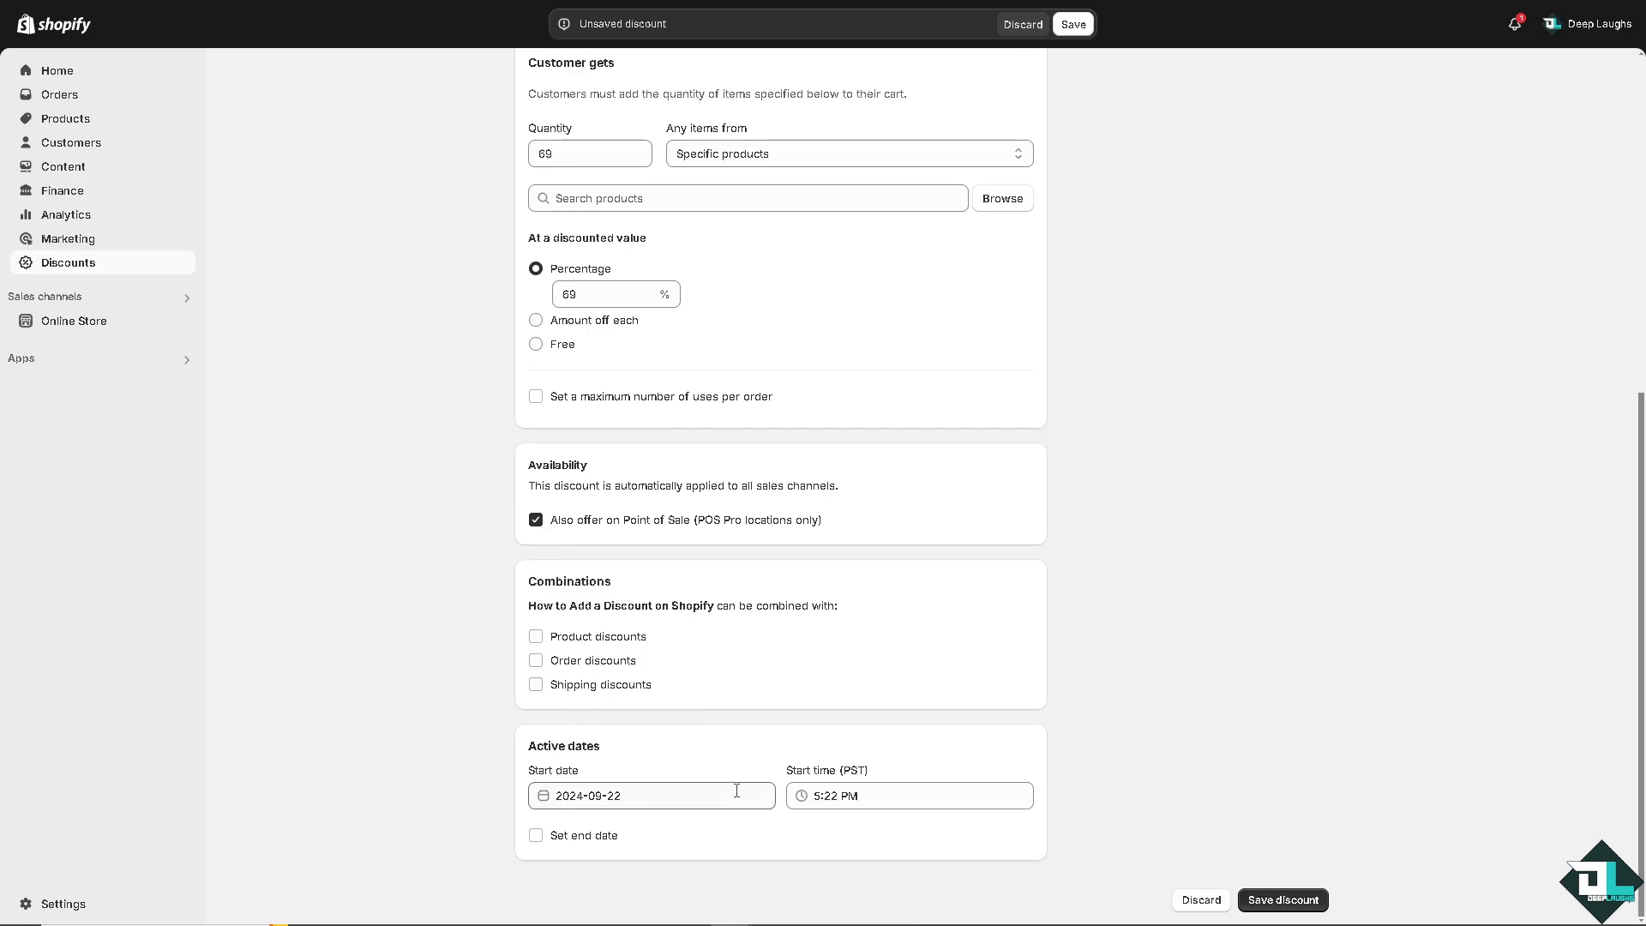
left_click(1274, 894)
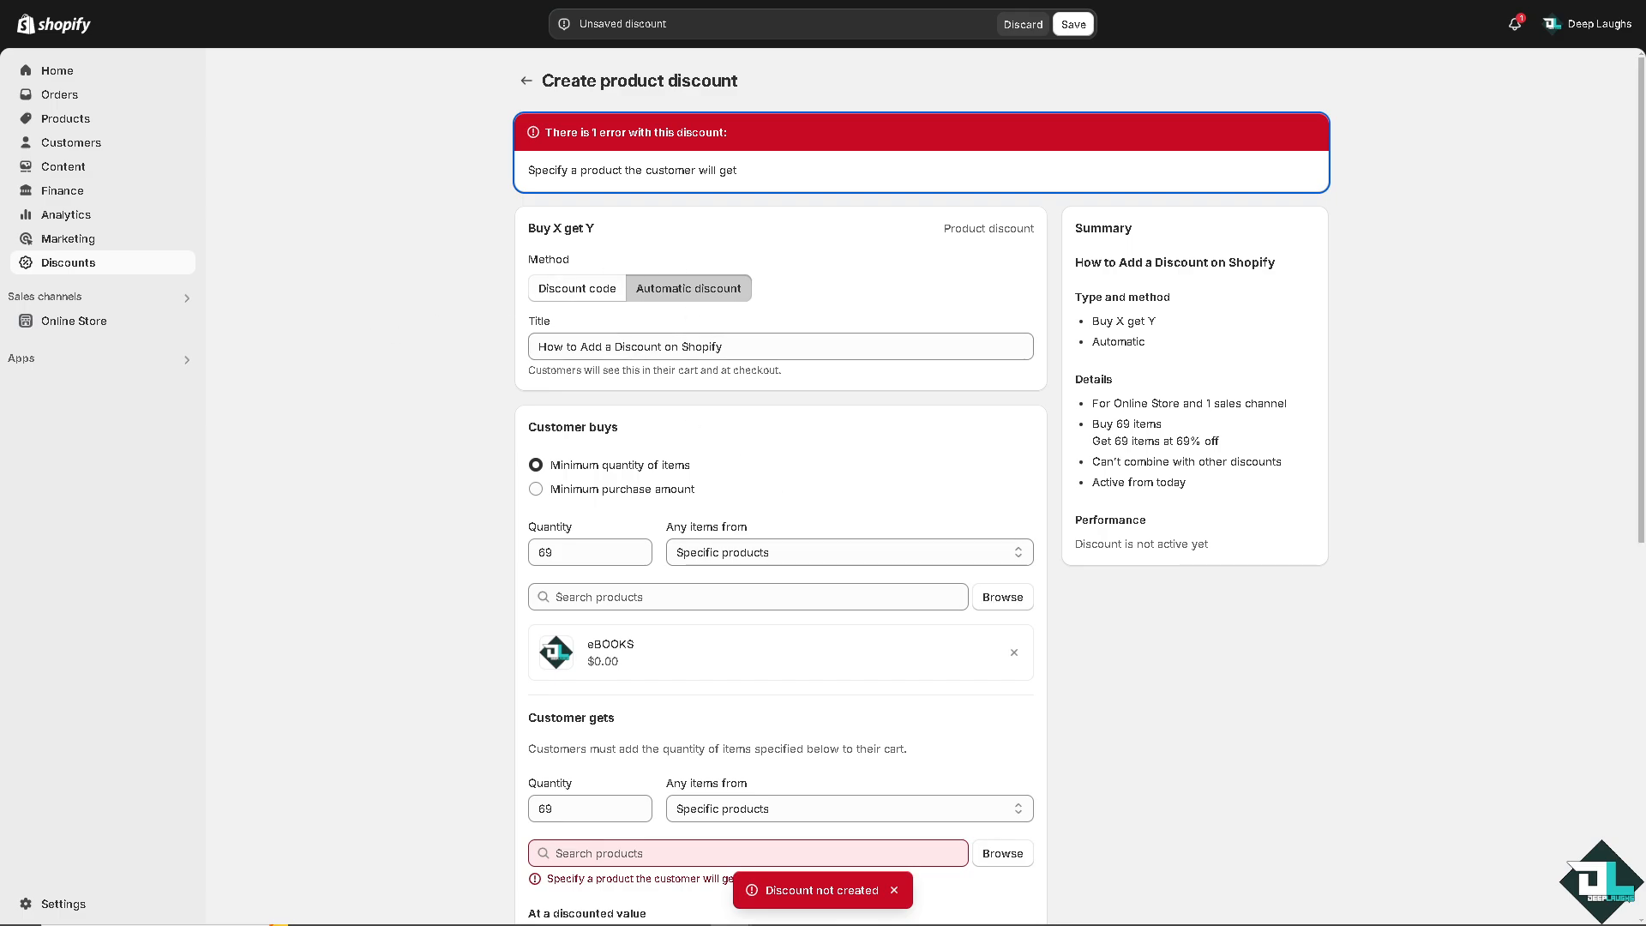
Add How to Pay Shopify Bill Manually as the product the customer gets and save the discount.
left_click(1005, 855)
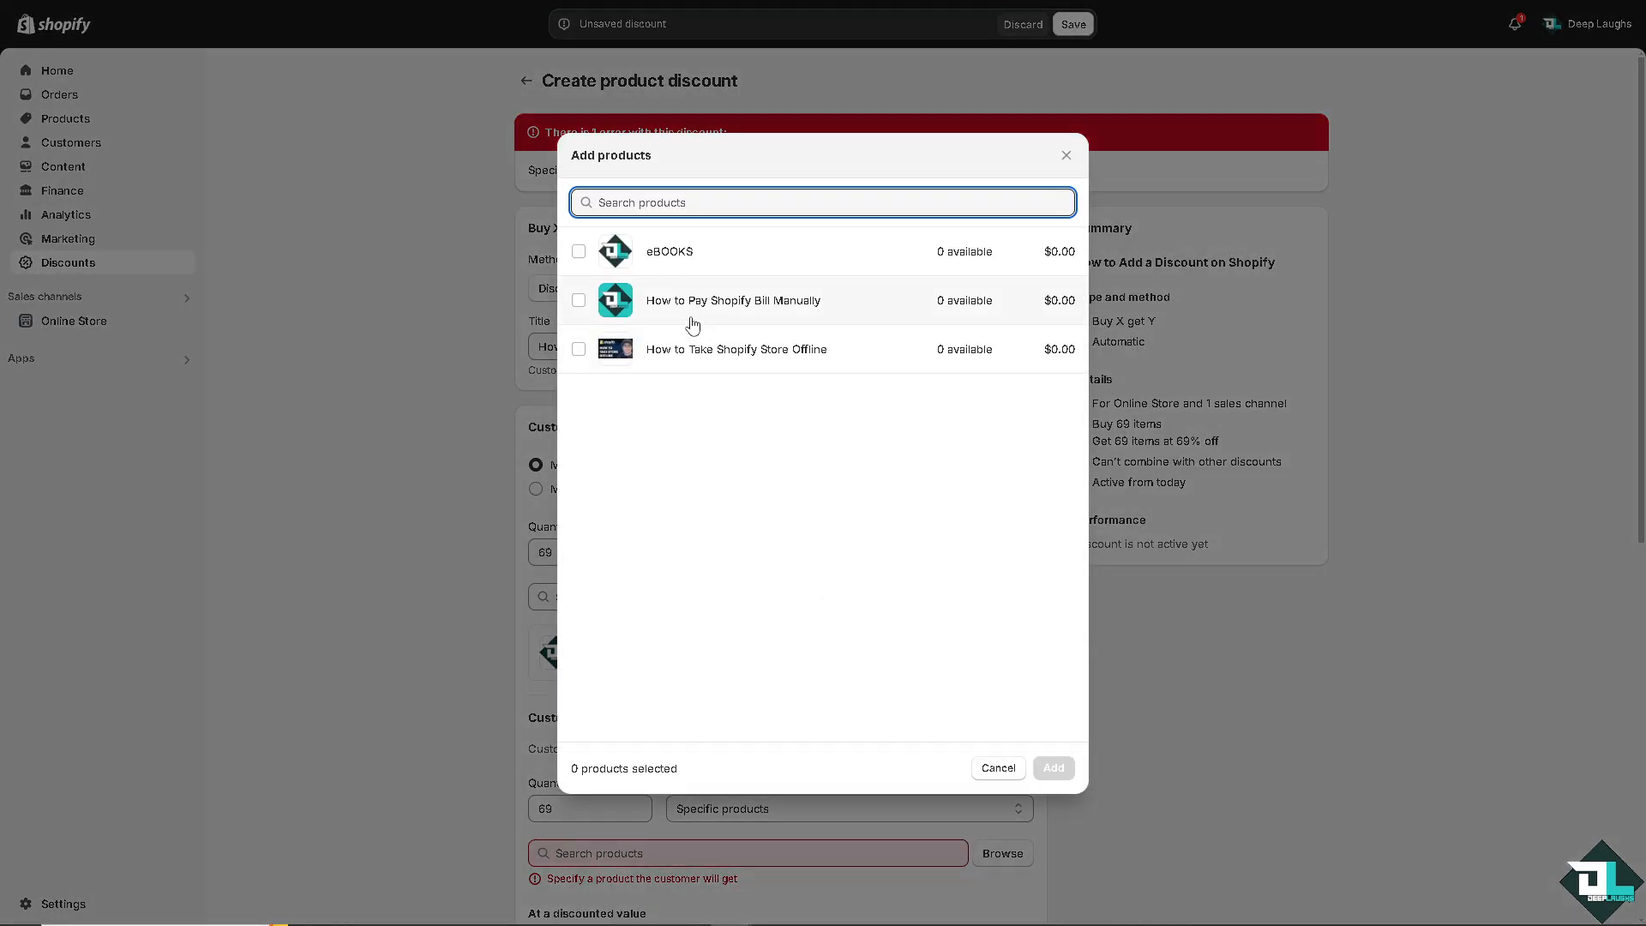
left_click(580, 301)
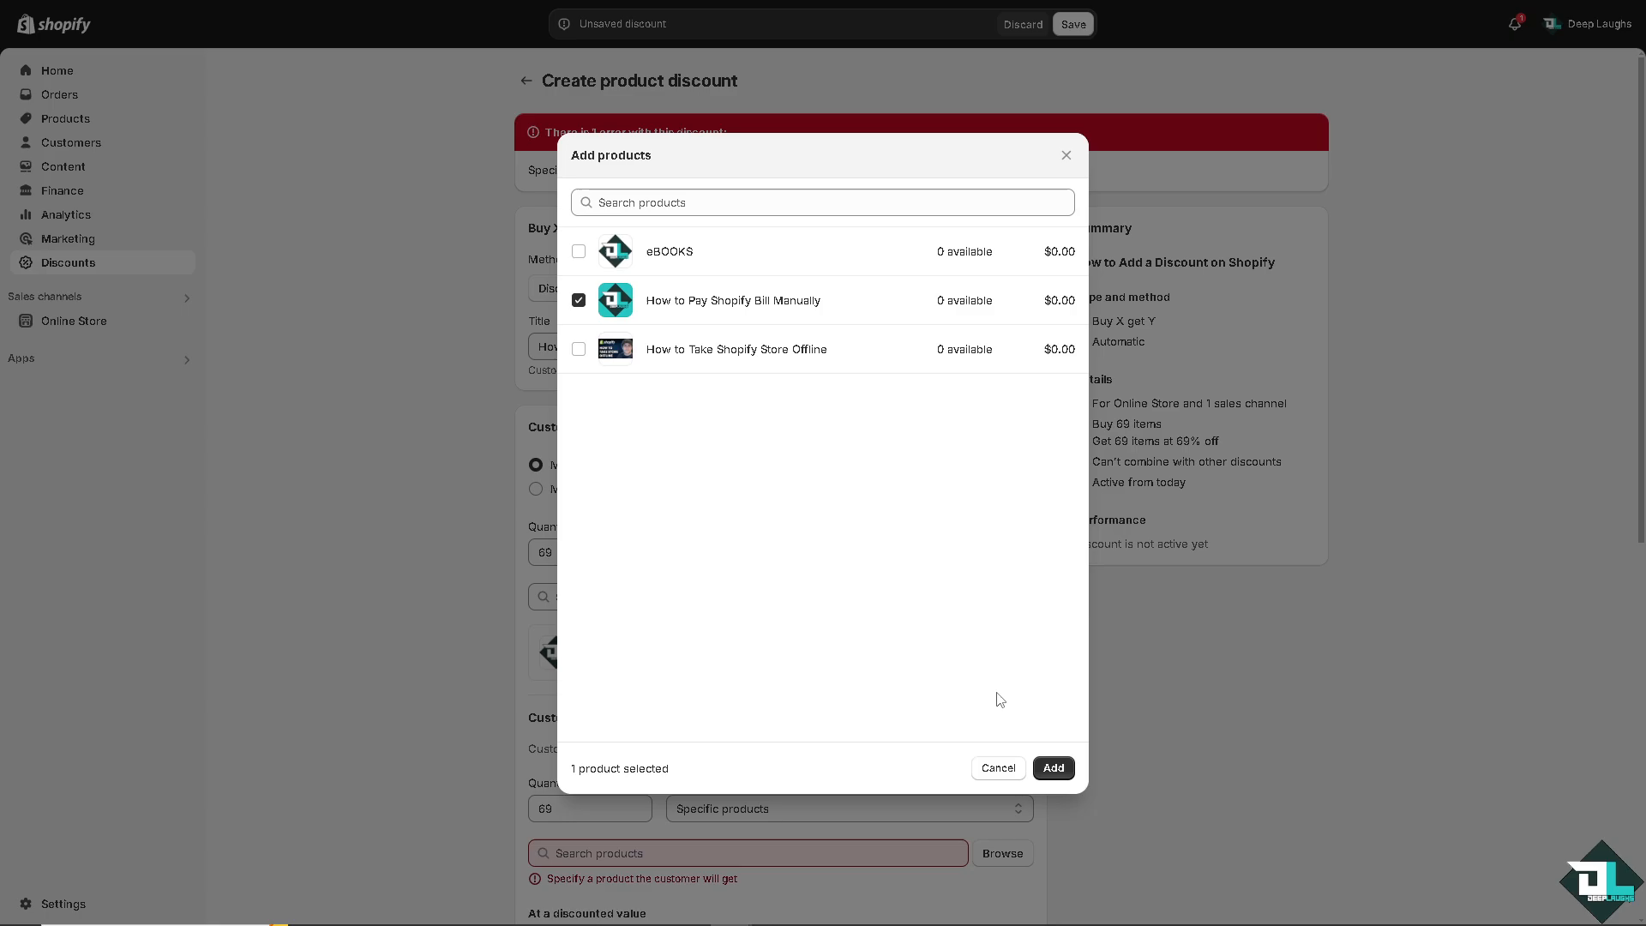
left_click(1054, 768)
left_click(1060, 24)
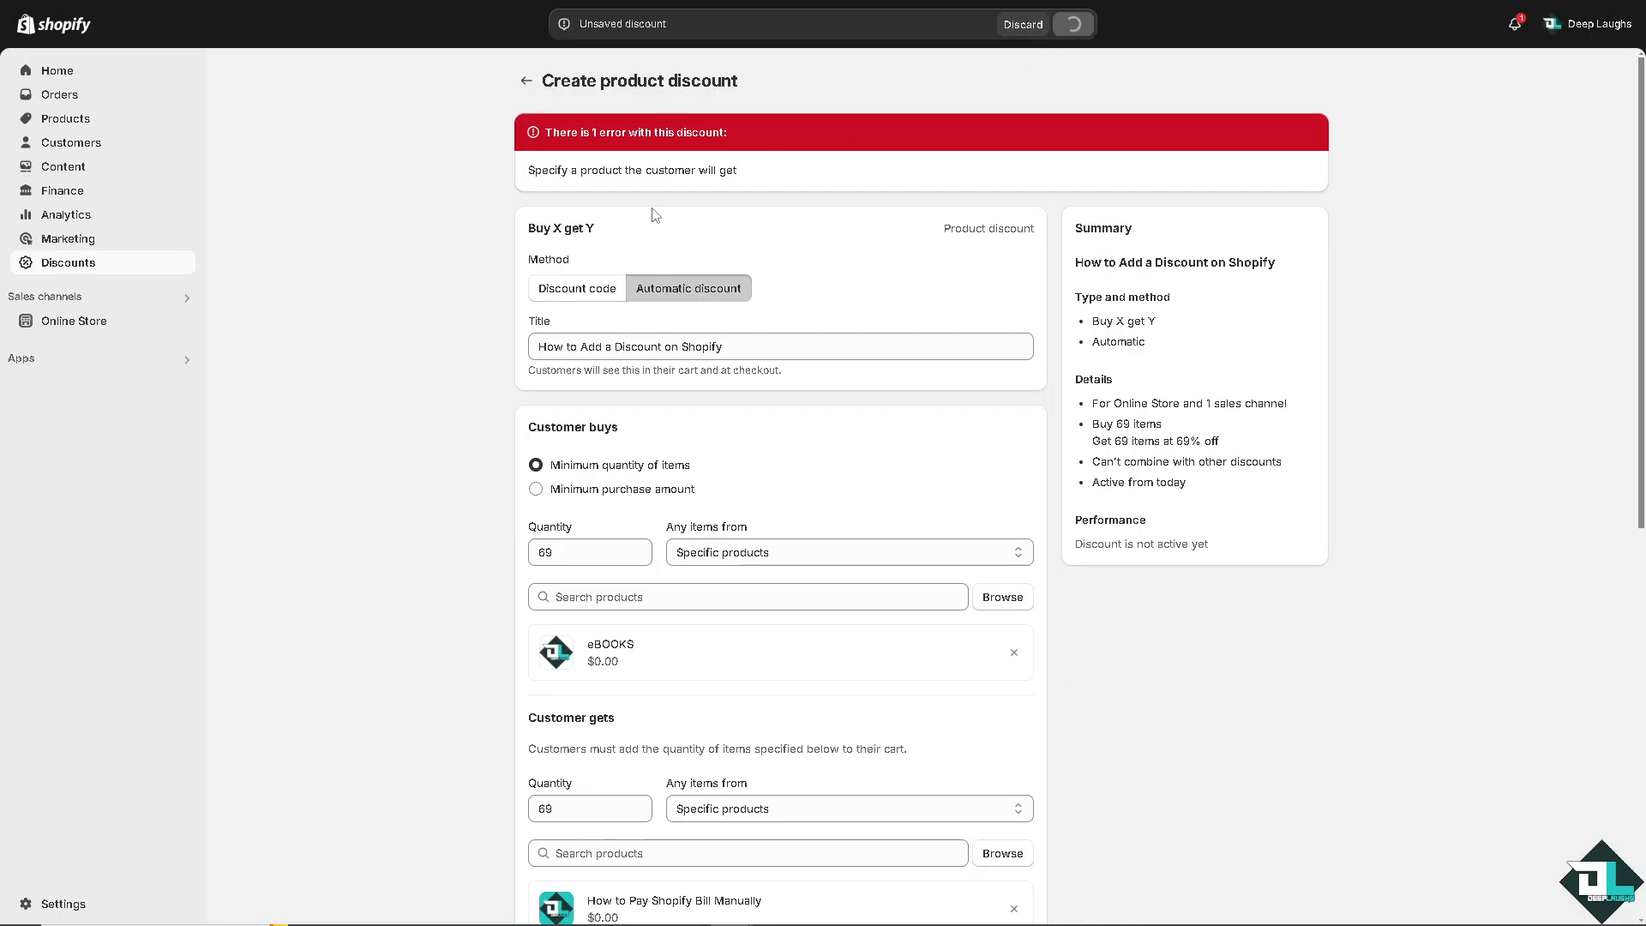